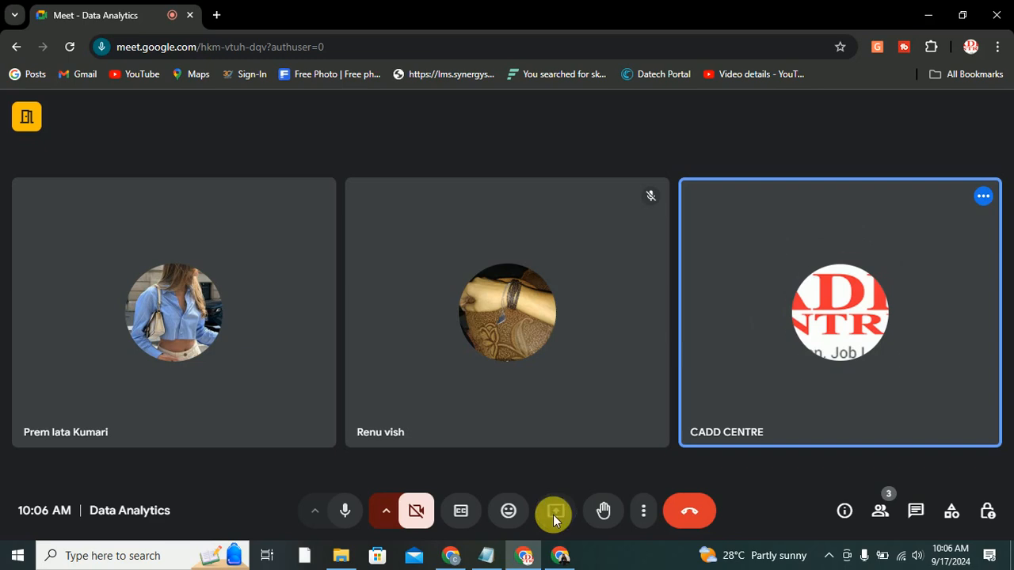
Step: Present the entire screen to the participants of the Data Analytics meeting
{"action": "left_click", "coordinate": [642, 133]}
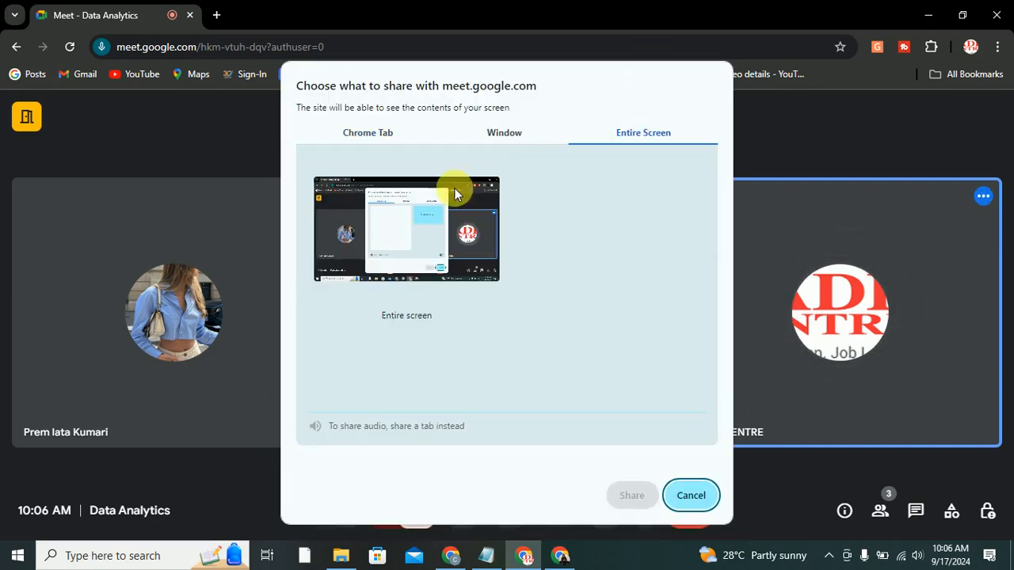
{"action": "left_click", "coordinate": [362, 227]}
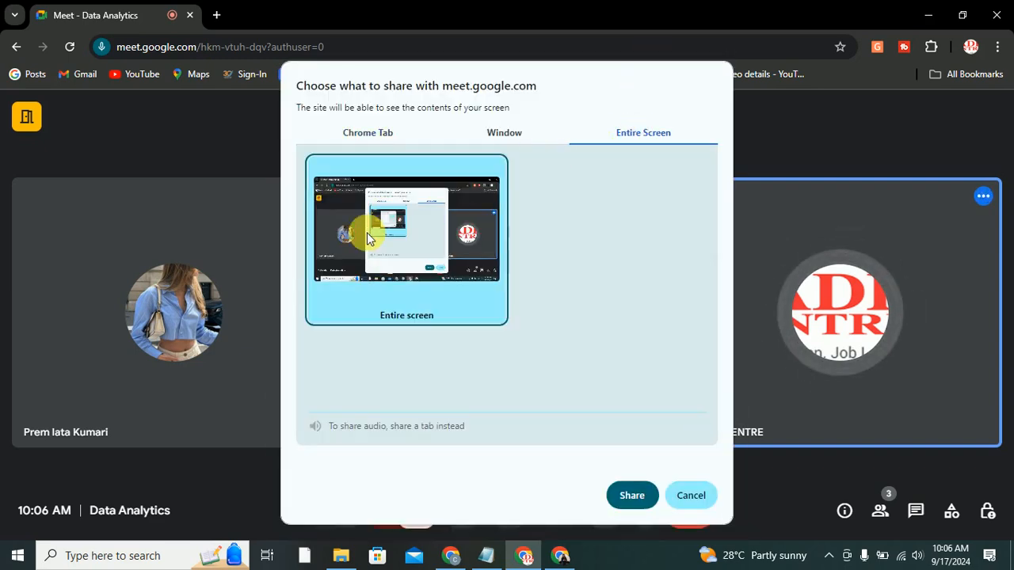
{"action": "left_click", "coordinate": [634, 499]}
{"action": "left_click", "coordinate": [642, 517]}
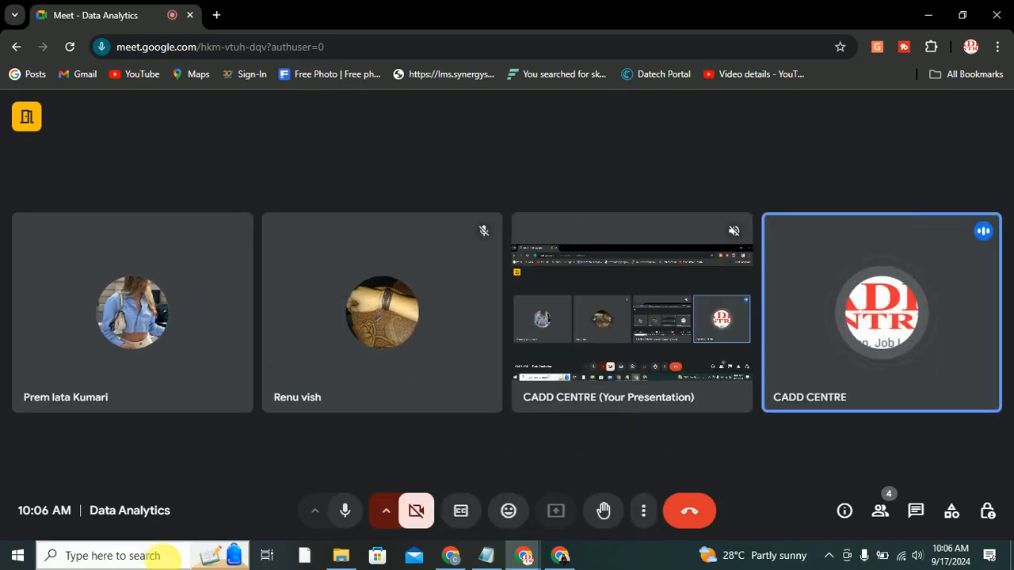
Step: Find and launch Excel 2016, and create a blank workbook
{"action": "left_click", "coordinate": [155, 555]}
{"action": "type", "text": "excel"}
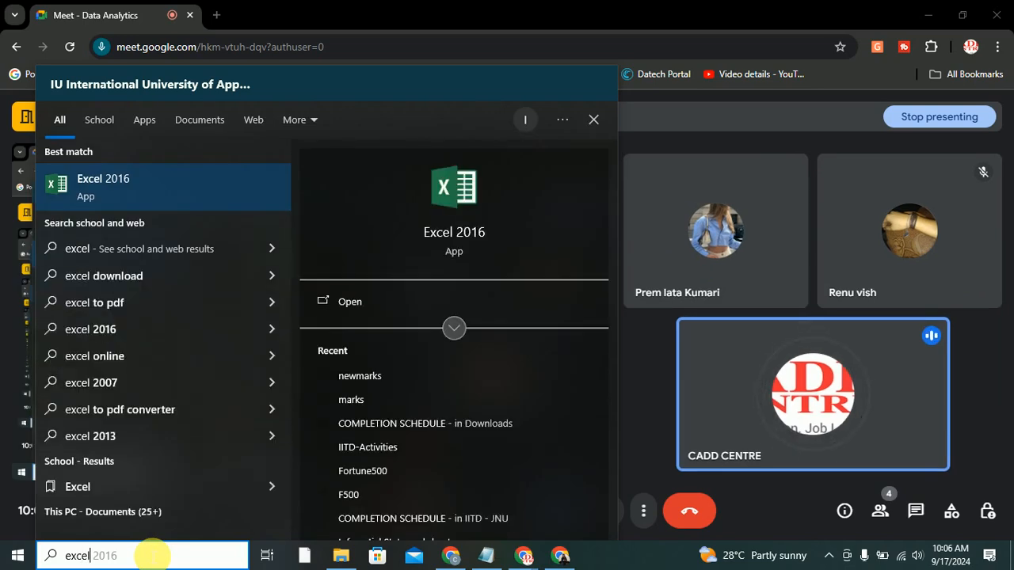
{"action": "key", "text": "Escape"}
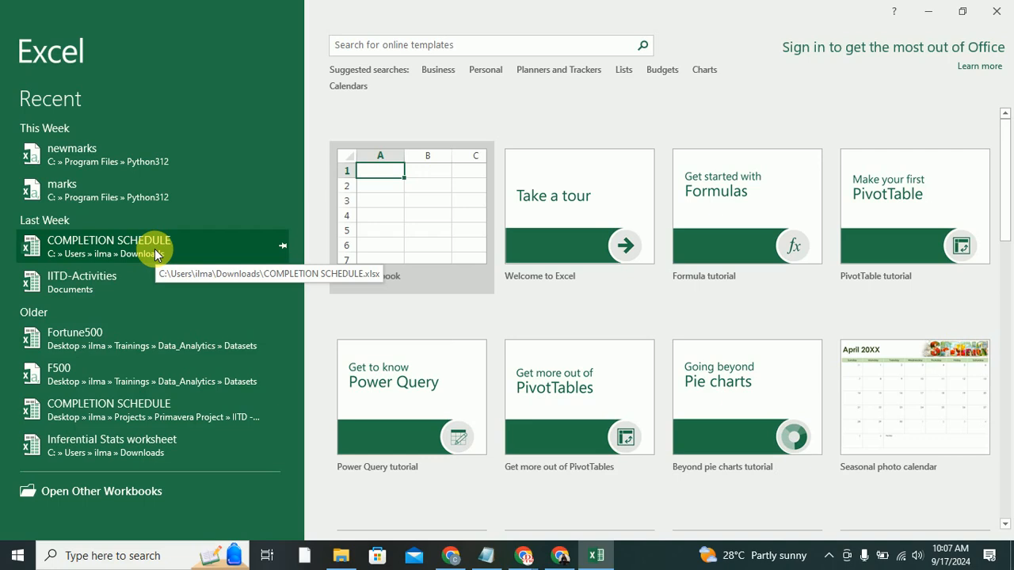
{"action": "left_click", "coordinate": [398, 208]}
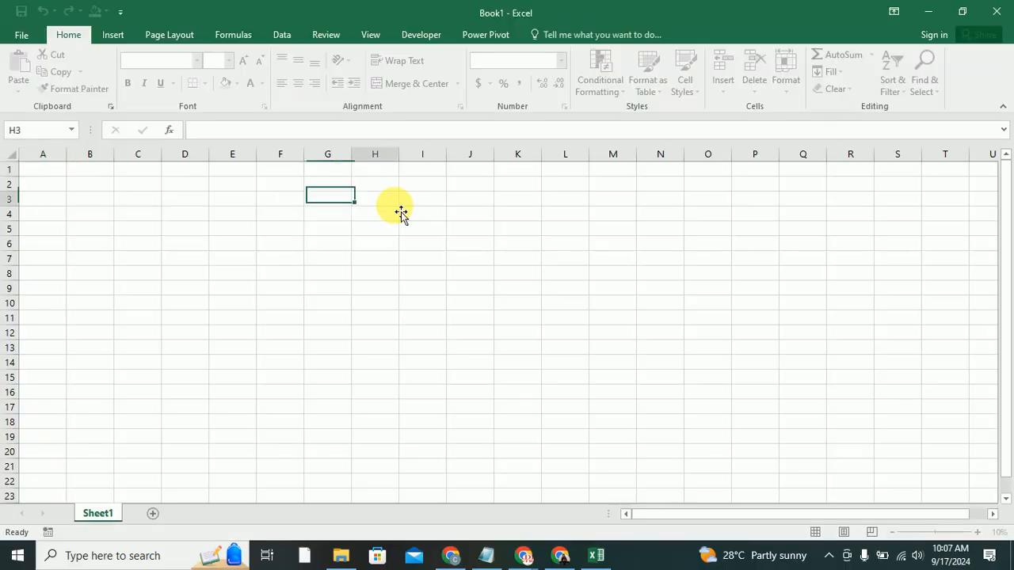
{"action": "left_click", "coordinate": [396, 203]}
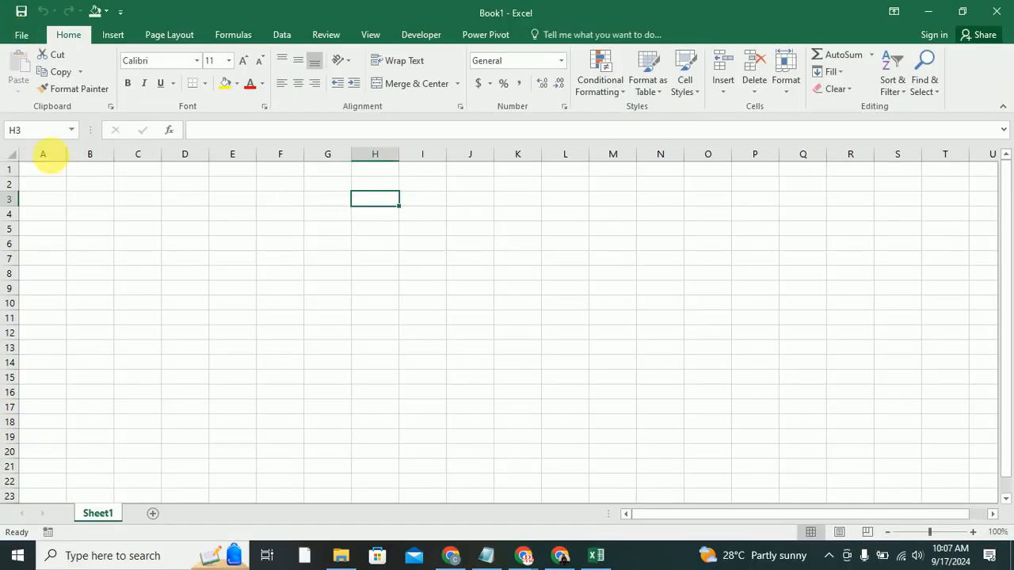
{"action": "left_click_drag", "start_coordinate": [39, 173], "coordinate": [68, 317]}
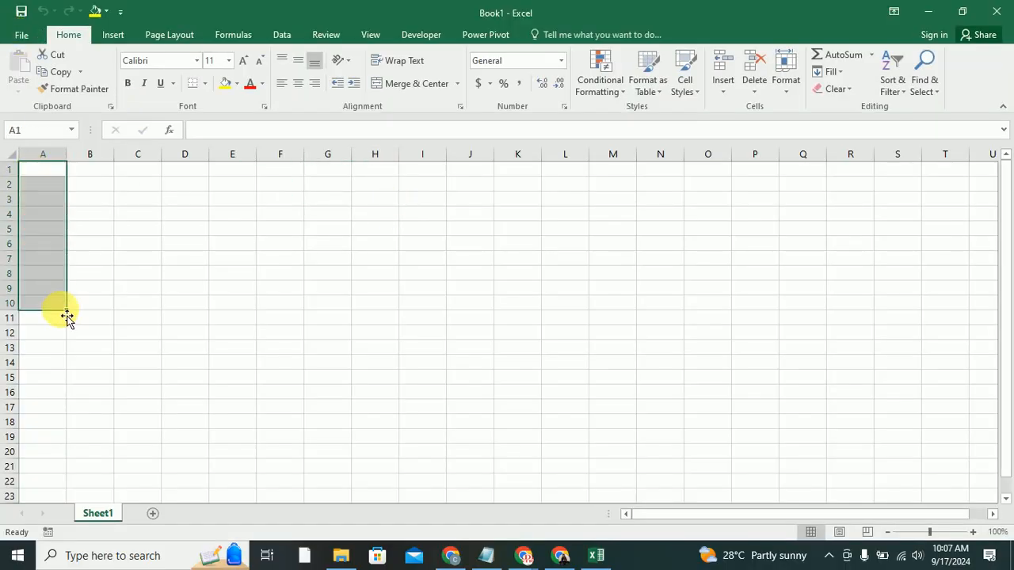
{"action": "left_click", "coordinate": [77, 206]}
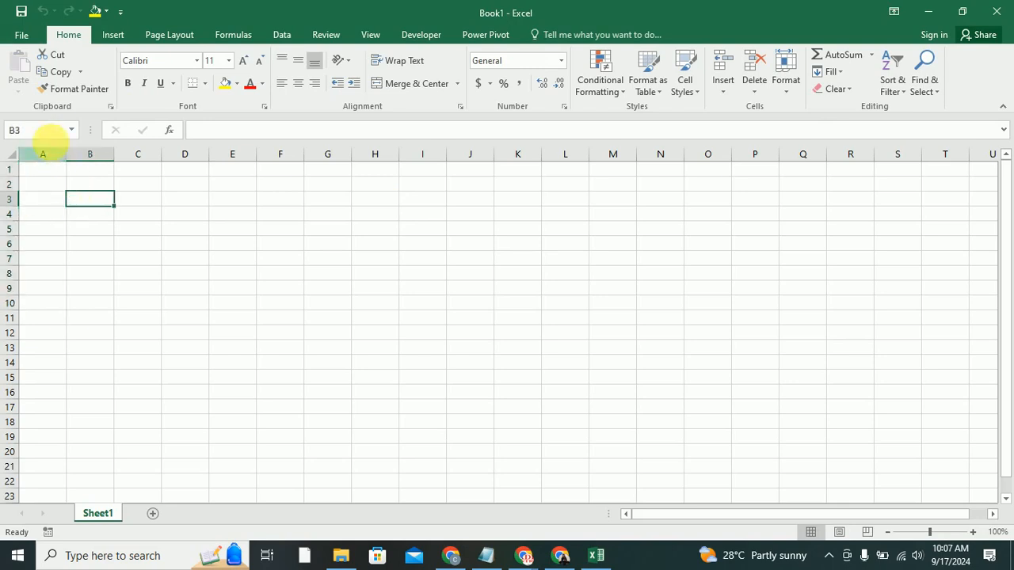
Step: Save the new workbook in the Documents folder as workbooktypes, with the file type Excel Workbook
{"action": "left_click", "coordinate": [23, 33]}
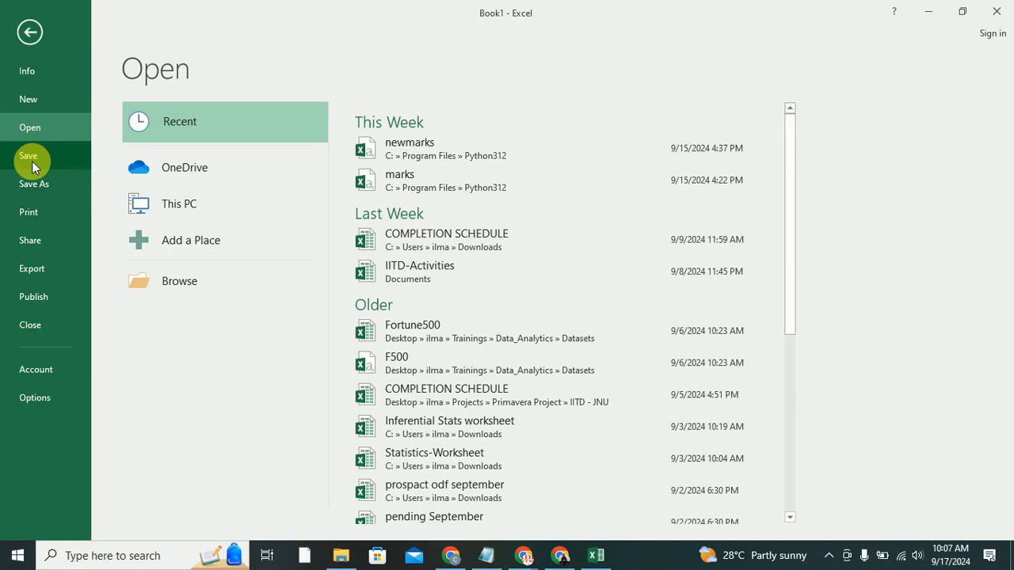
{"action": "left_click", "coordinate": [41, 187]}
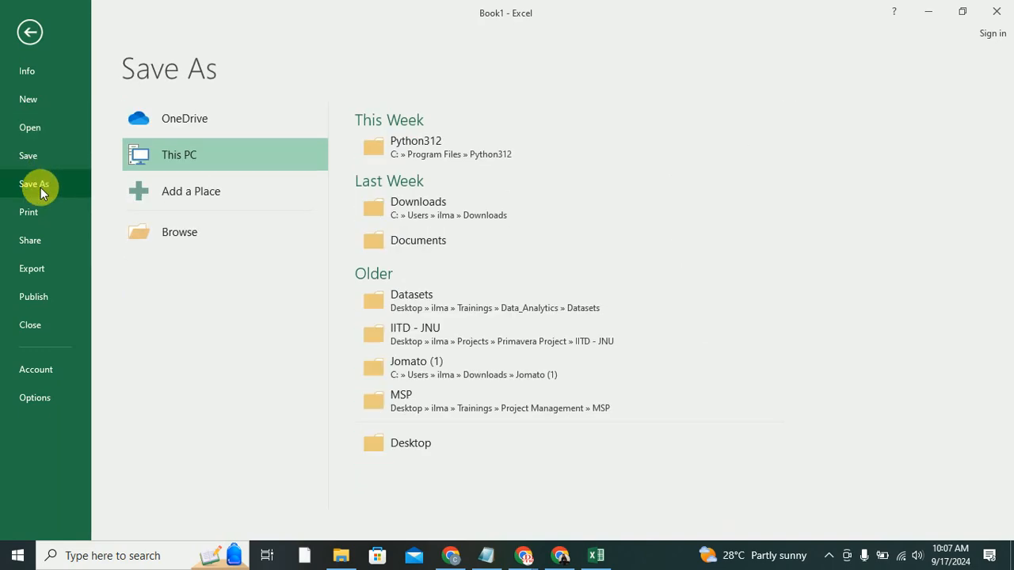
{"action": "left_click", "coordinate": [182, 226]}
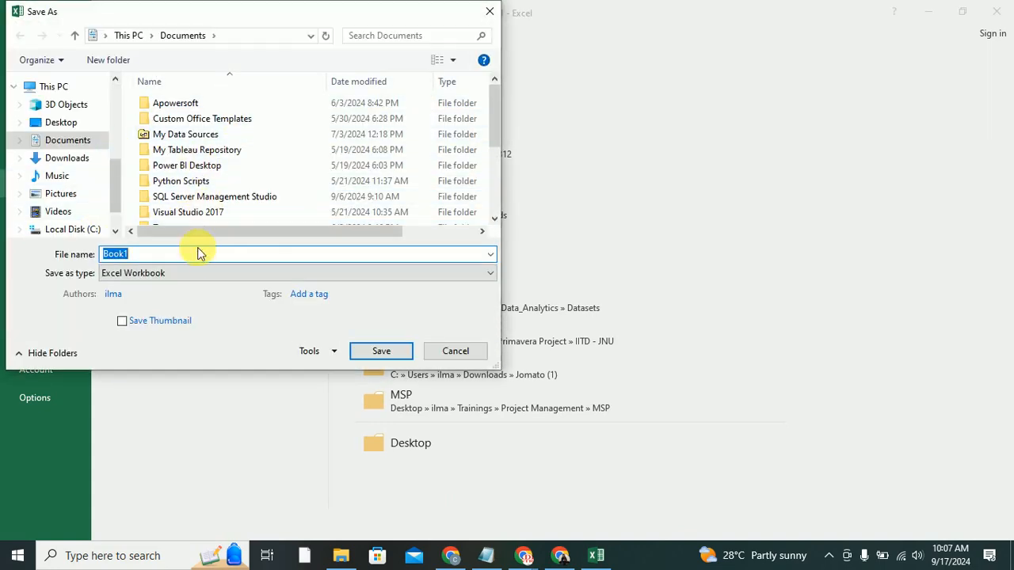
{"action": "type", "text": "workbooktypes"}
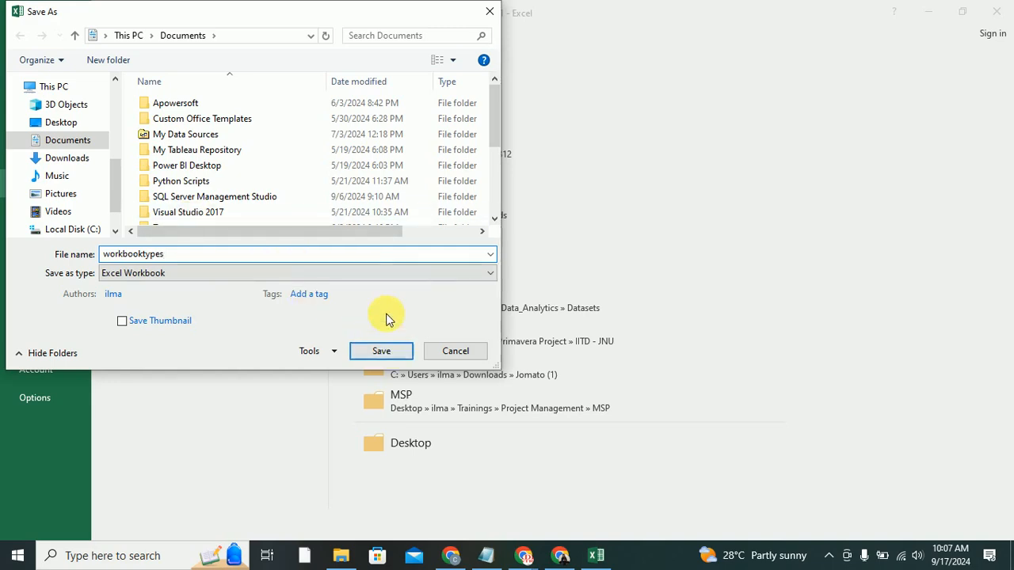
{"action": "left_click", "coordinate": [413, 276]}
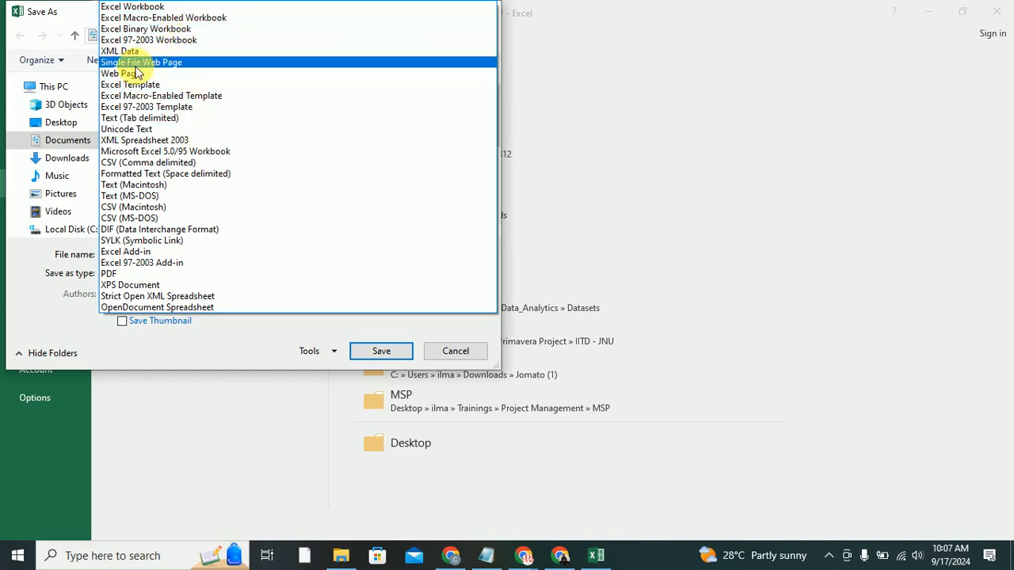
{"action": "left_click", "coordinate": [143, 10]}
{"action": "left_click", "coordinate": [389, 352]}
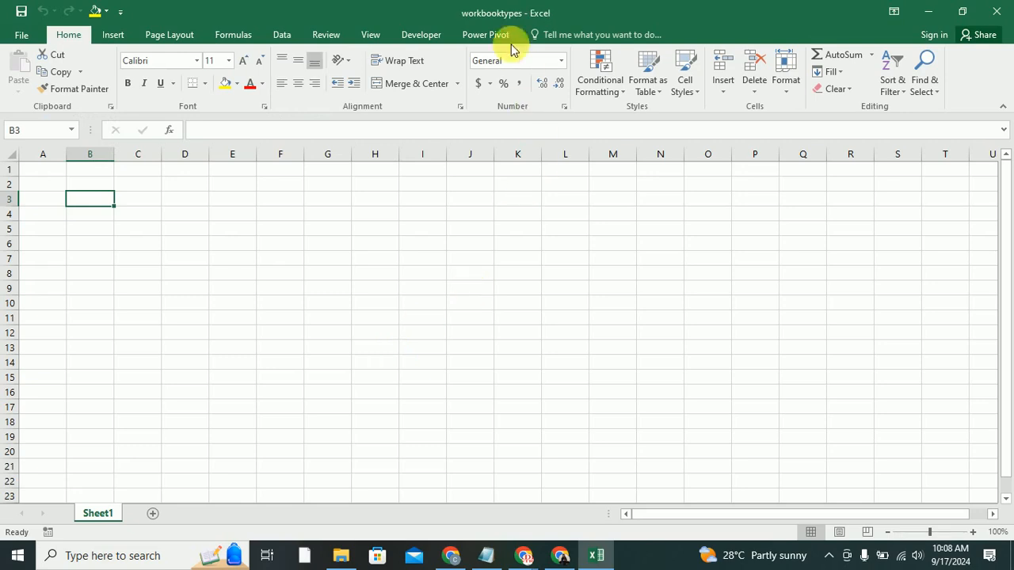
Step: Switch to File Explorer and examine the file type in the properties of workbooktypes in the Documents folder
{"action": "left_click", "coordinate": [342, 557]}
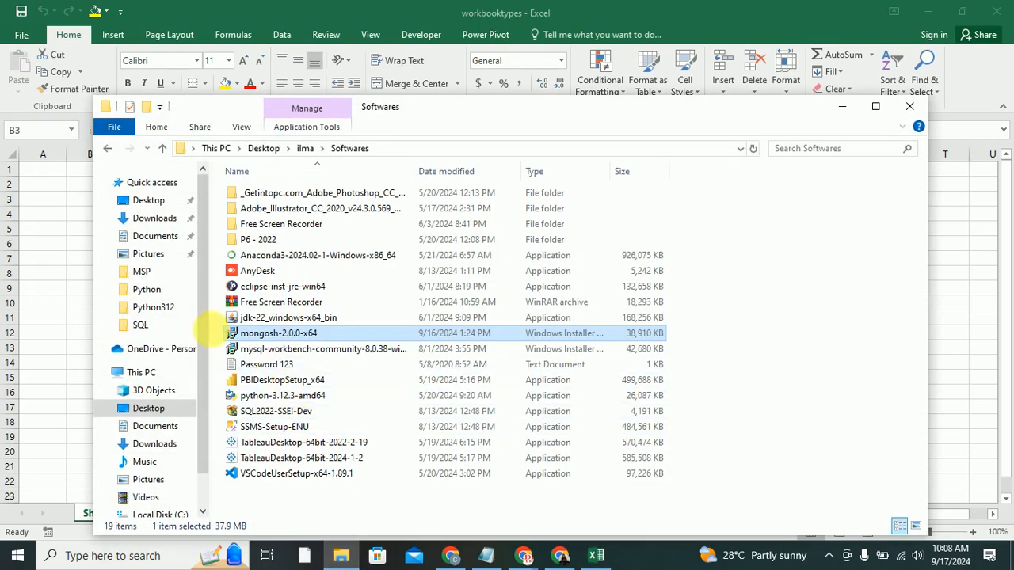
{"action": "left_click", "coordinate": [156, 238]}
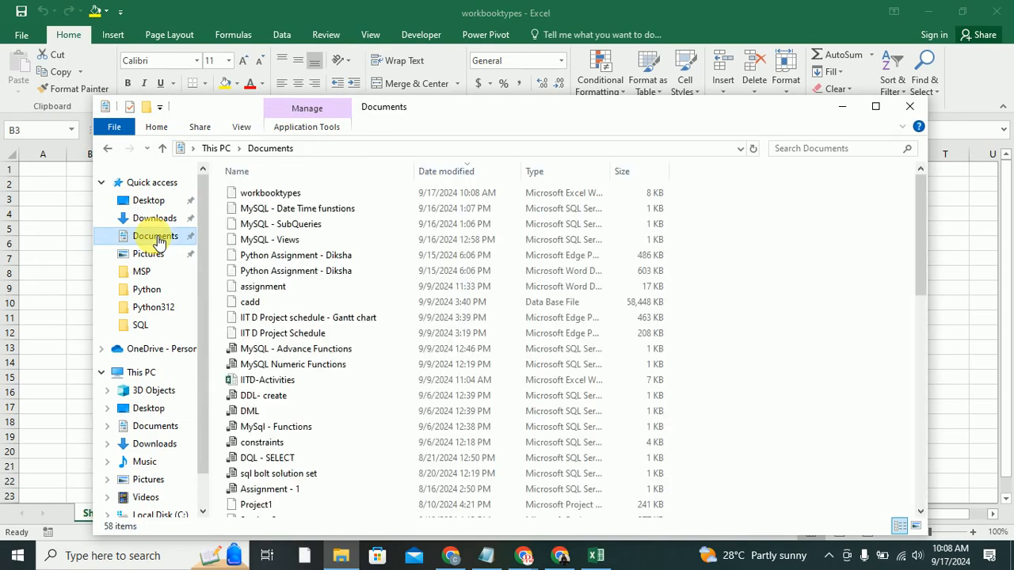
{"action": "right_click", "coordinate": [293, 199]}
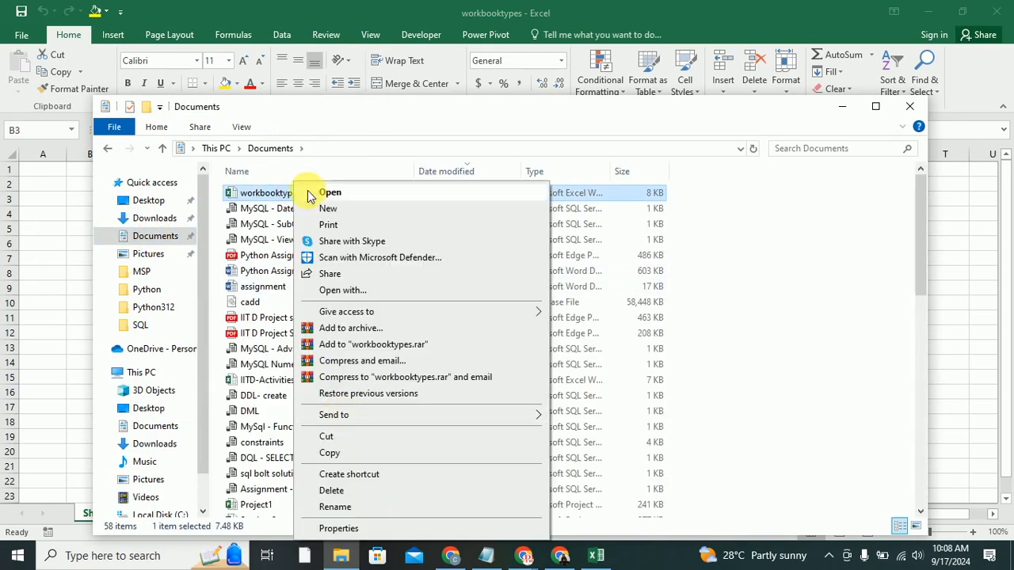
{"action": "left_click", "coordinate": [336, 527]}
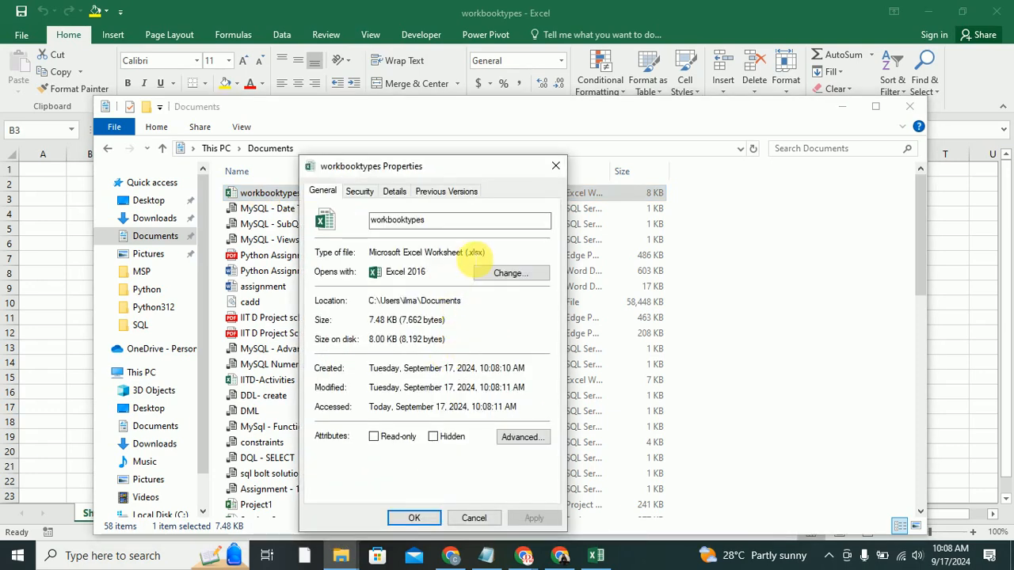
{"action": "double_click", "coordinate": [474, 252]}
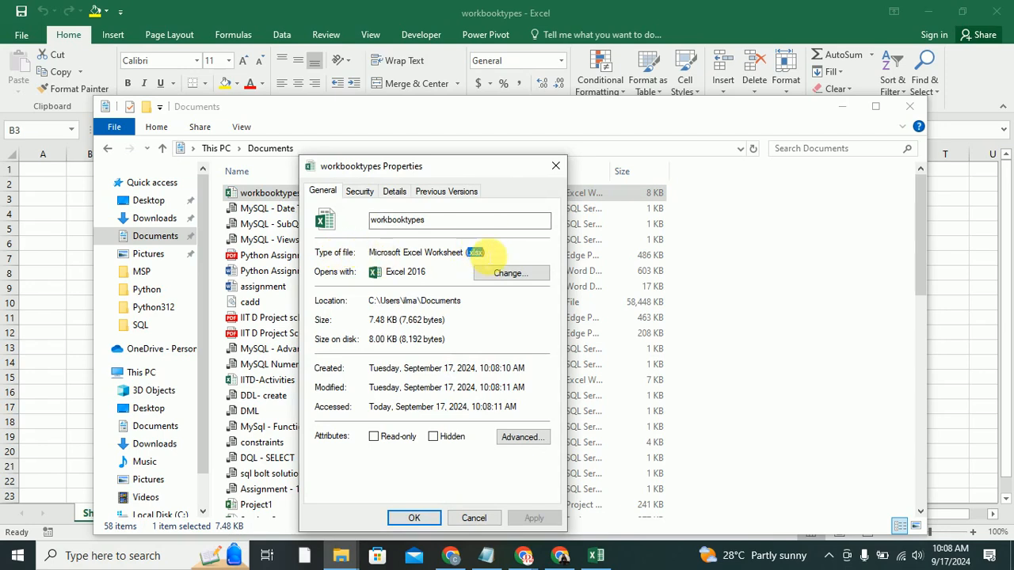
{"action": "left_click", "coordinate": [383, 252]}
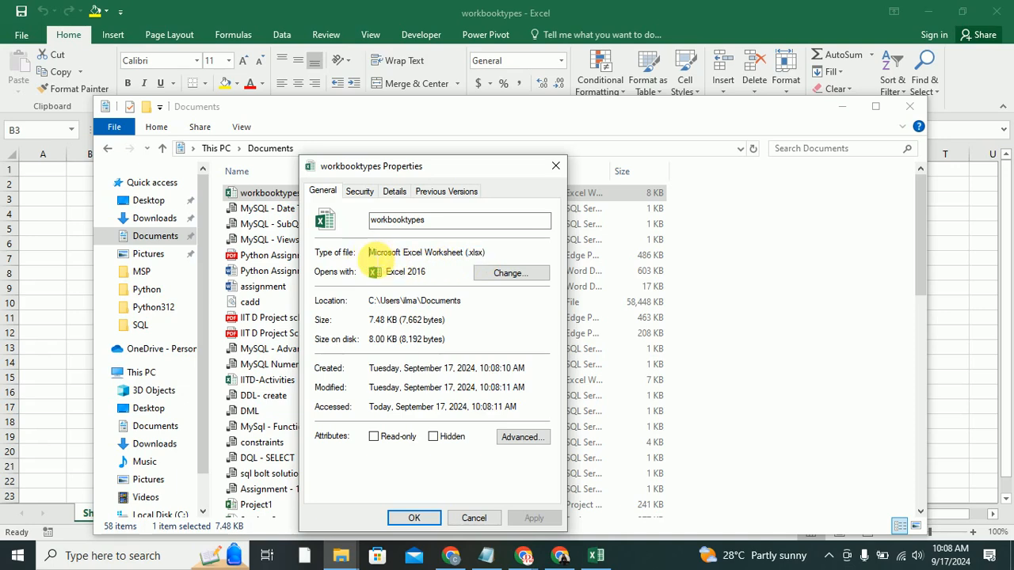
{"action": "left_click_drag", "start_coordinate": [383, 252], "coordinate": [470, 252]}
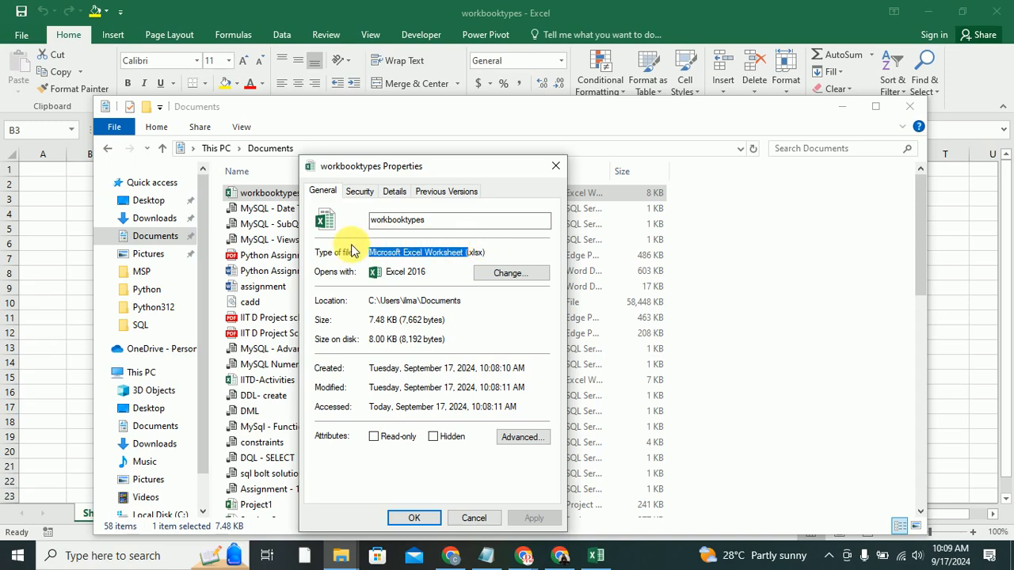
Step: Return to the Excel workbook and enter the file extensions xlsx in cell A2 and xlsm in cell A3
{"action": "left_click", "coordinate": [170, 555]}
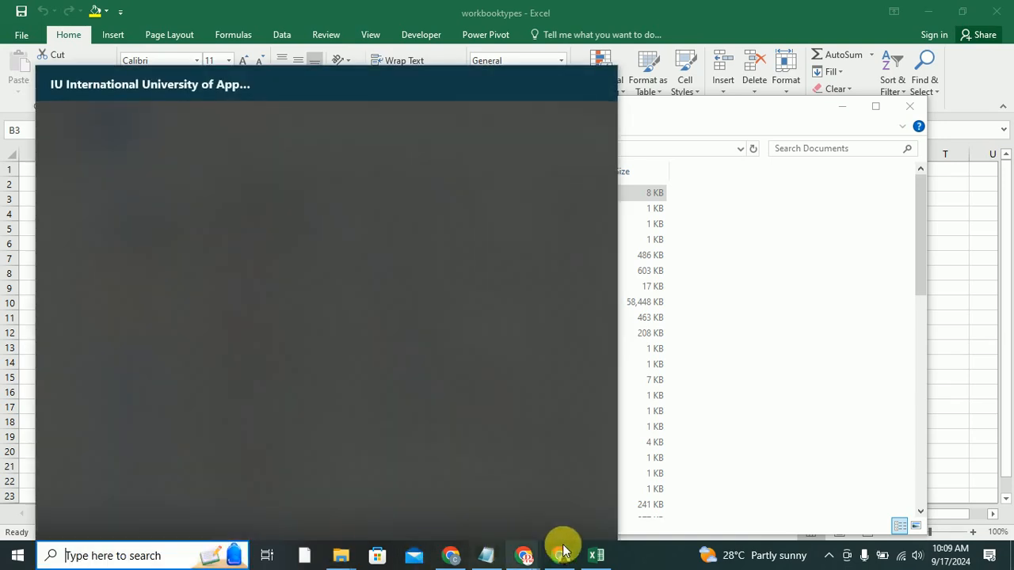
{"action": "left_click", "coordinate": [596, 557]}
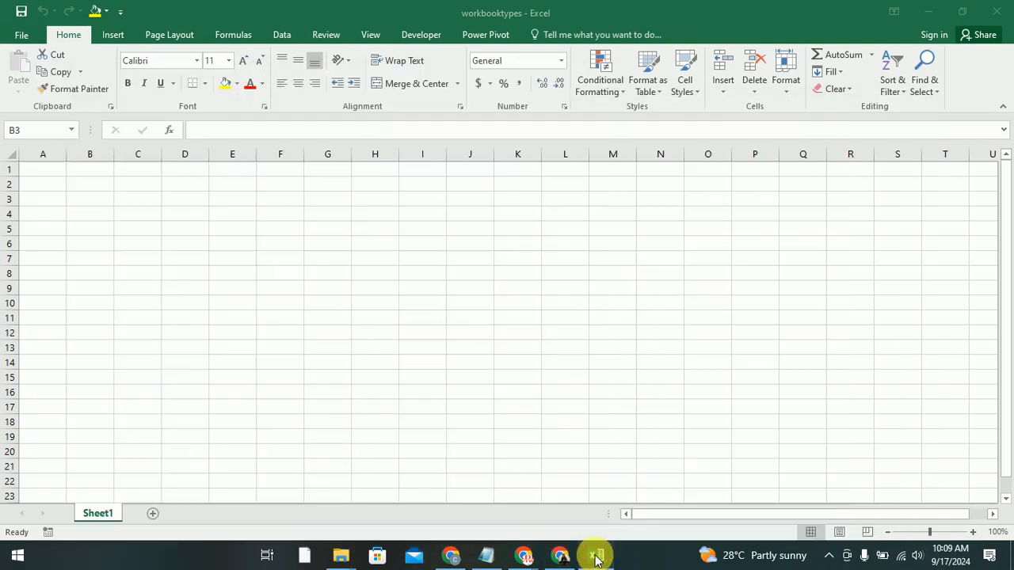
{"action": "left_click", "coordinate": [65, 189]}
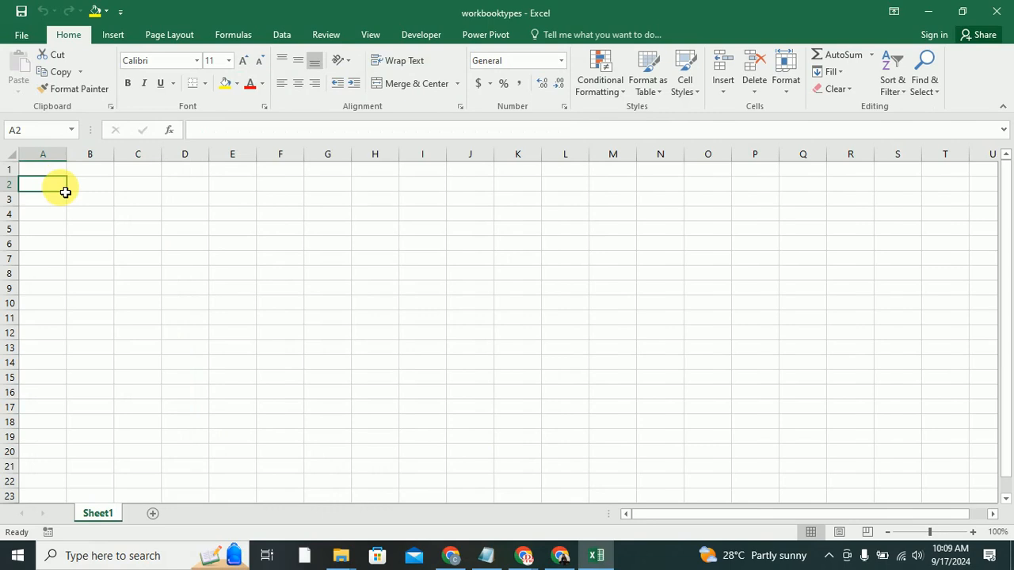
{"action": "type", "text": "xlsx"}
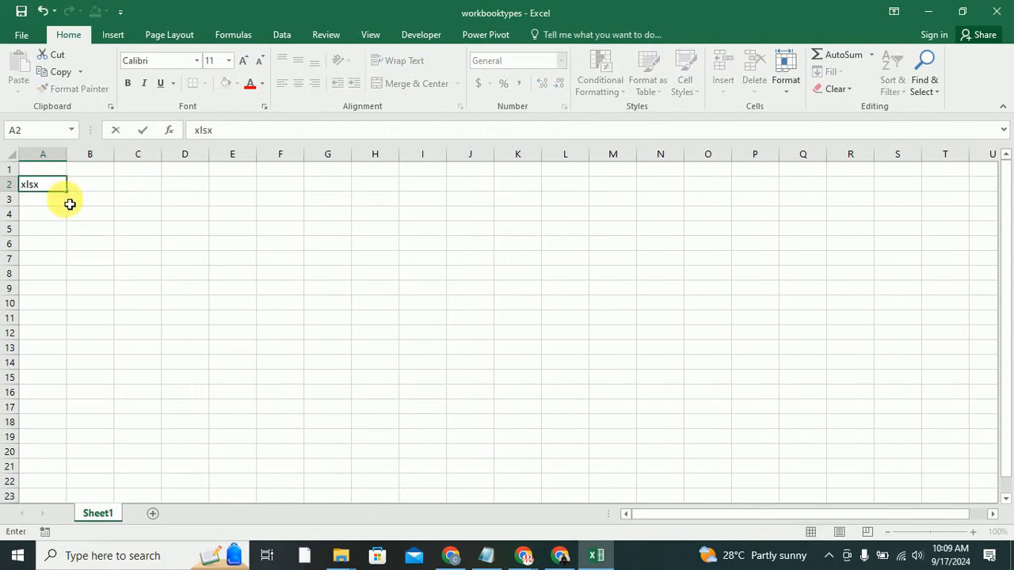
{"action": "left_click", "coordinate": [34, 206]}
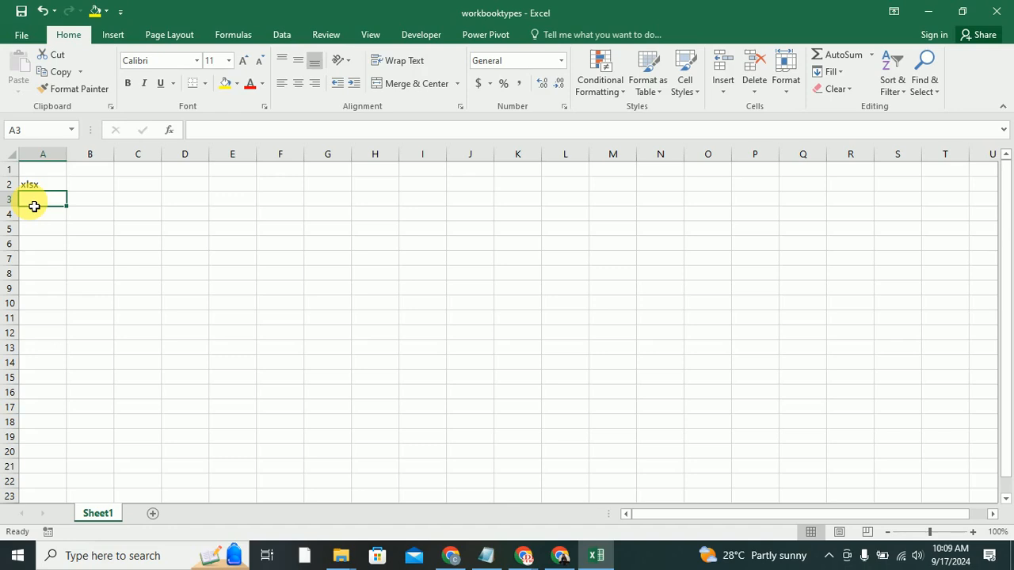
{"action": "type", "text": "x"}
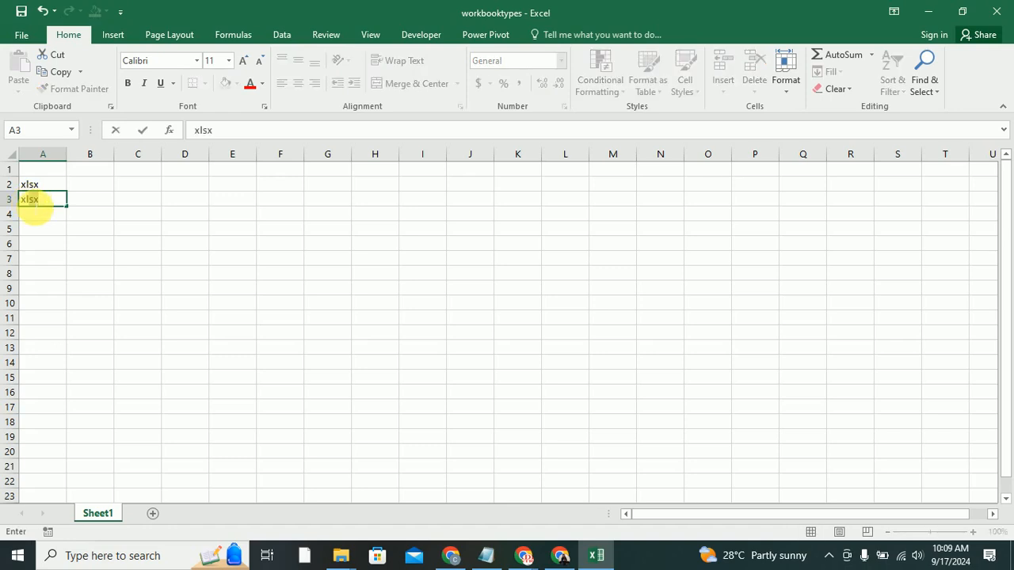
{"action": "type", "text": "lsm"}
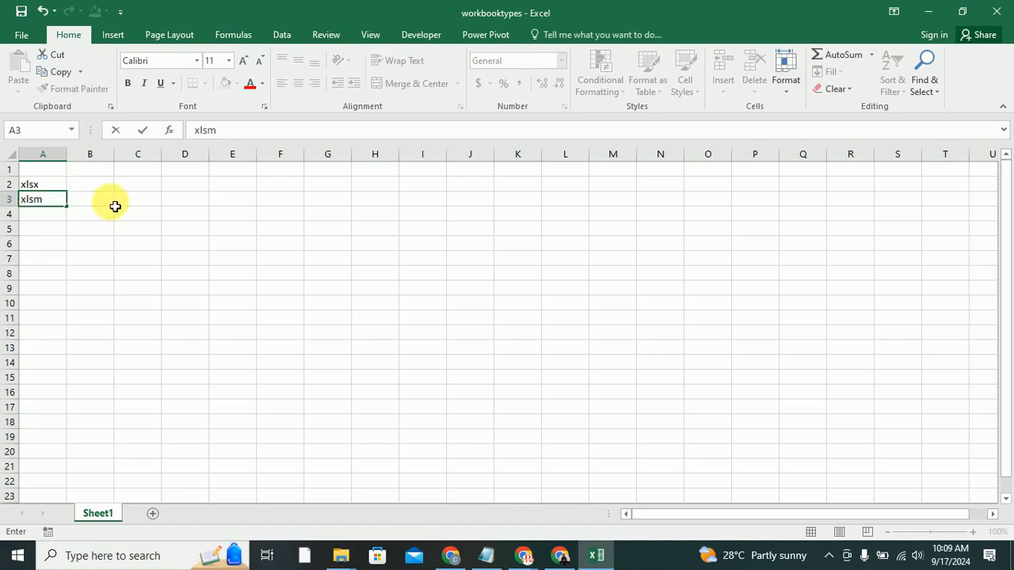
Step: Enter the description "excel macro-enabled workbook" in cell C3 for the xlsm extension
{"action": "left_click", "coordinate": [142, 207]}
{"action": "type", "text": "excel"}
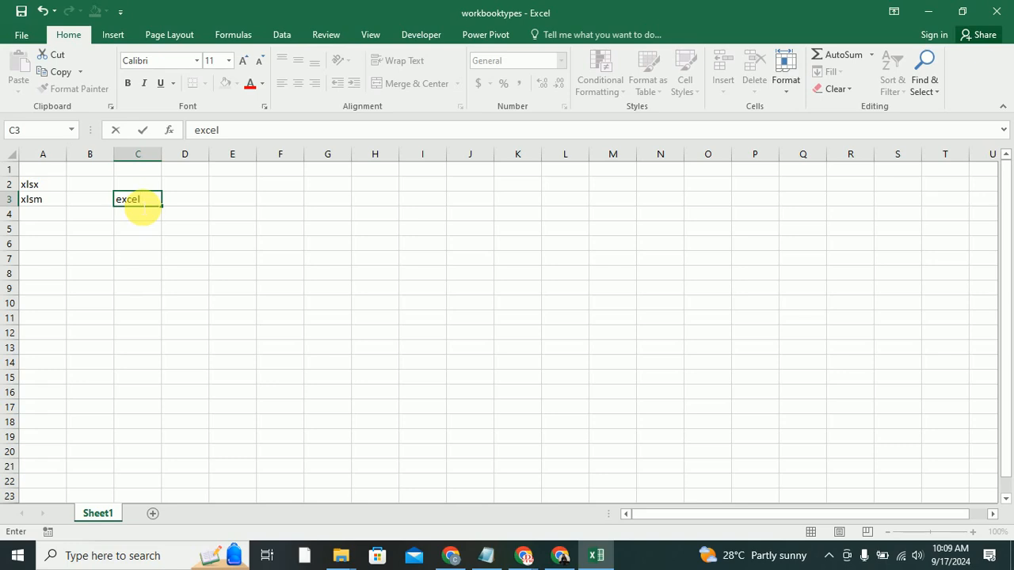
{"action": "type", "text": "  macro-enabled work"}
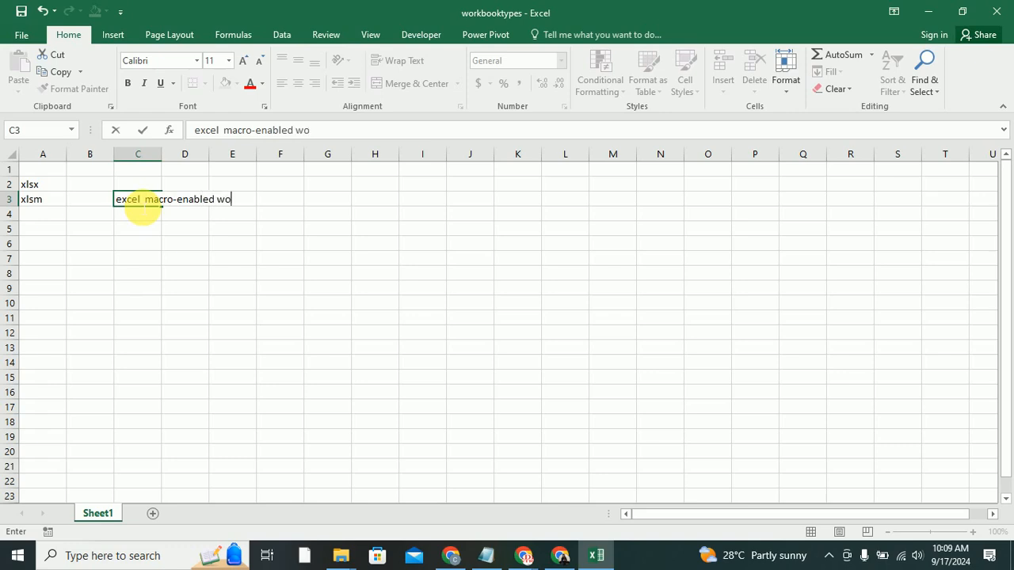
{"action": "type", "text": "ok"}
{"action": "left_click", "coordinate": [144, 171]}
Step: Enter the description "excel worksheet" in cell C2 for the xlsx extension
{"action": "left_click", "coordinate": [139, 184]}
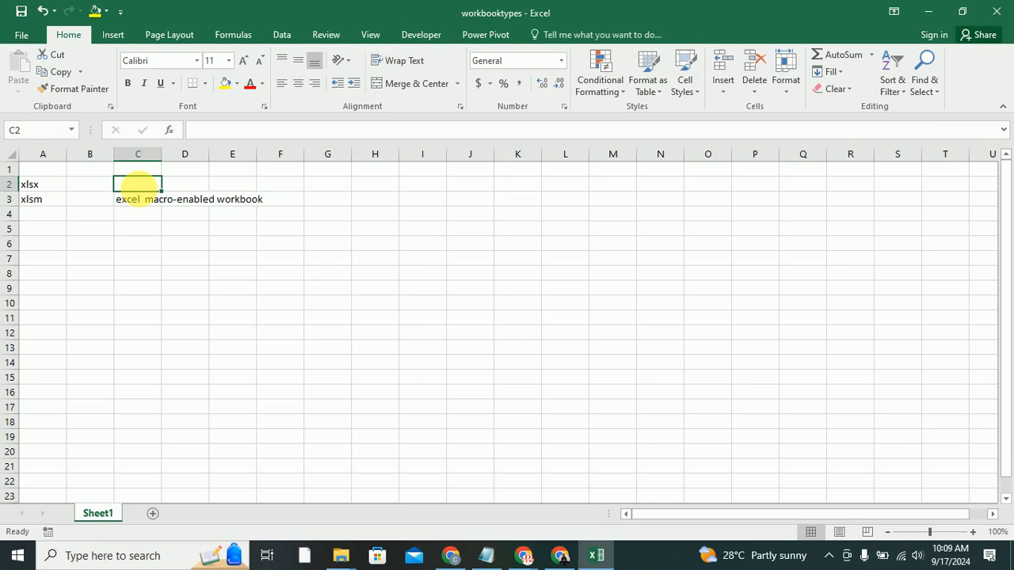
{"action": "type", "text": "excel "}
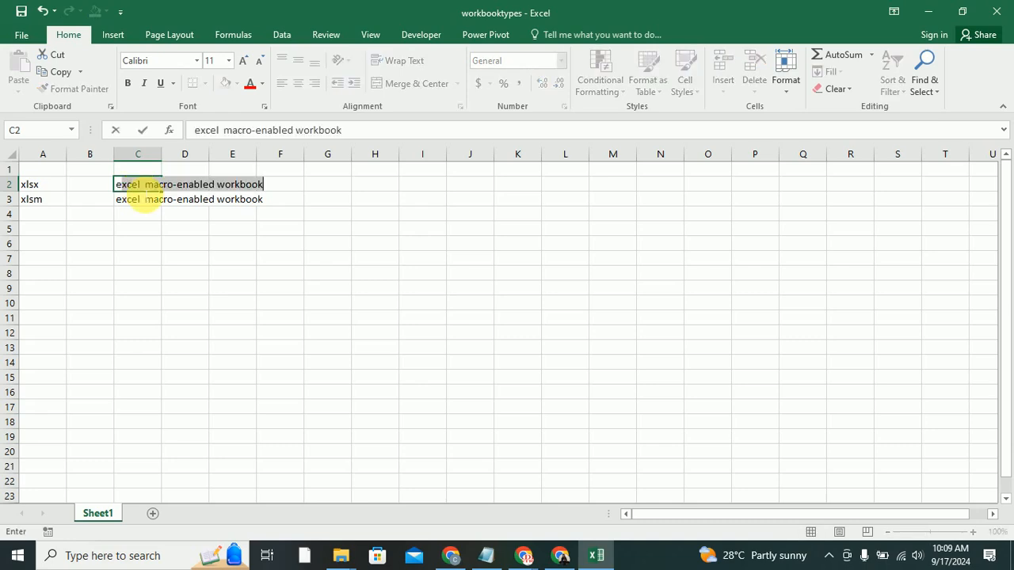
{"action": "type", "text": "wo"}
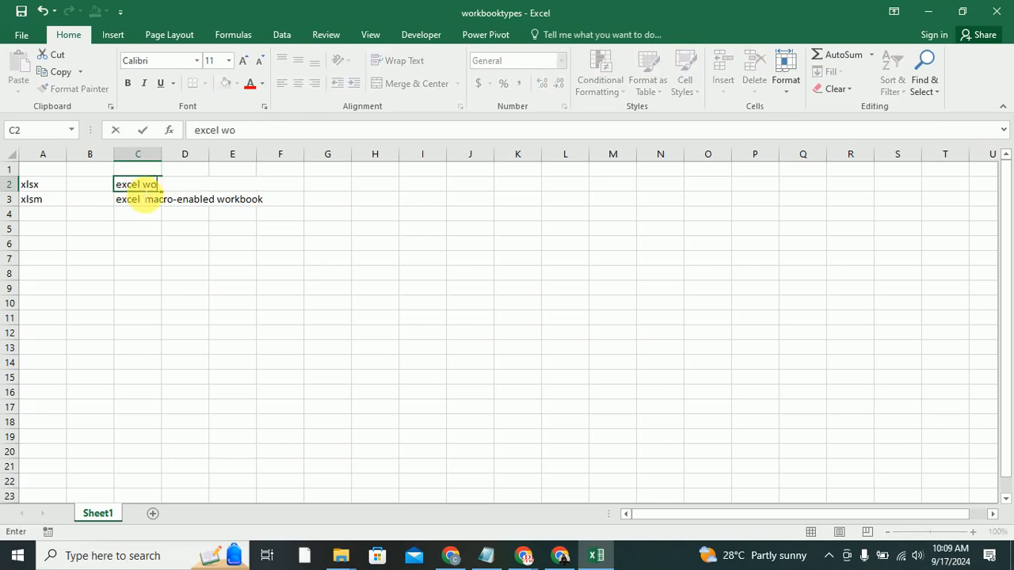
{"action": "type", "text": "rksheet"}
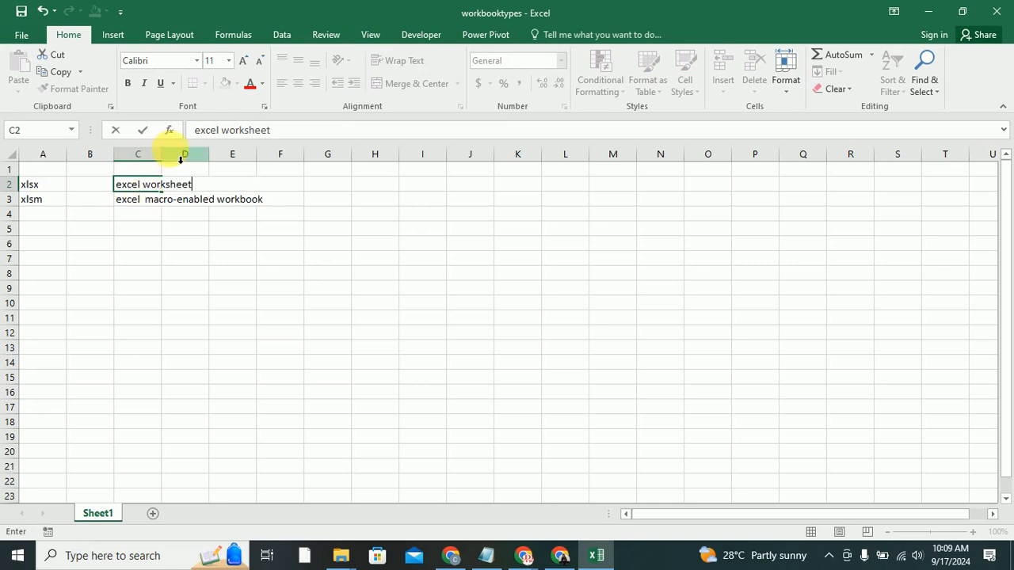
Step: Widen column C so the workbook type descriptions fit within the column
{"action": "left_click", "coordinate": [153, 156]}
{"action": "left_click_drag", "start_coordinate": [171, 153], "coordinate": [306, 165]}
{"action": "left_click", "coordinate": [362, 190]}
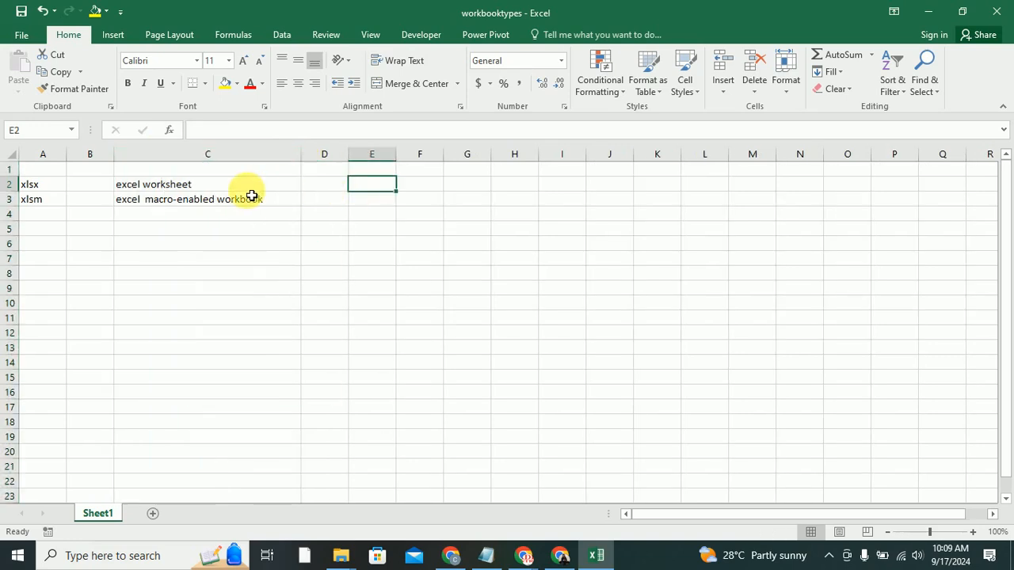
{"action": "left_click", "coordinate": [165, 187]}
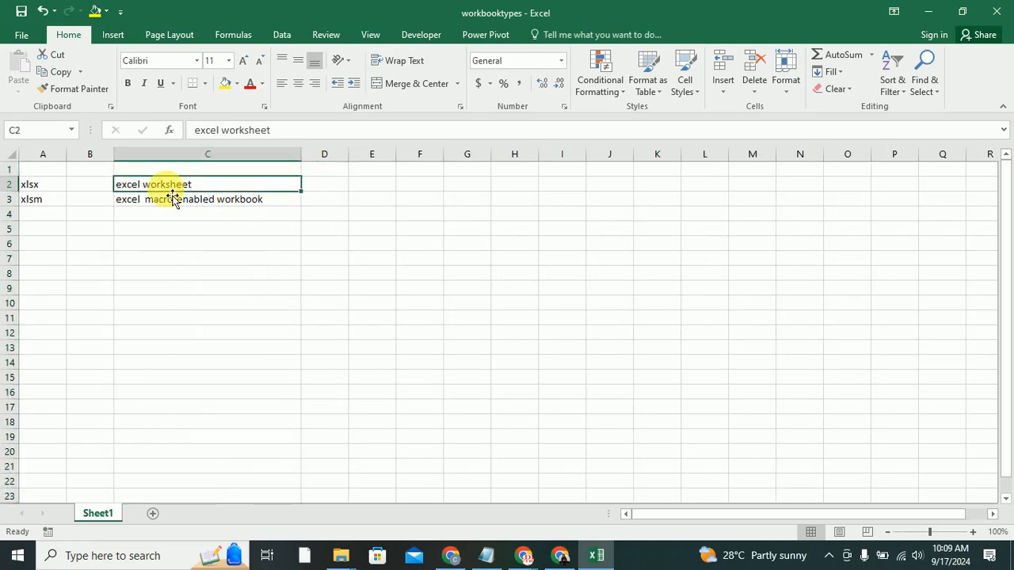
{"action": "left_click", "coordinate": [165, 205]}
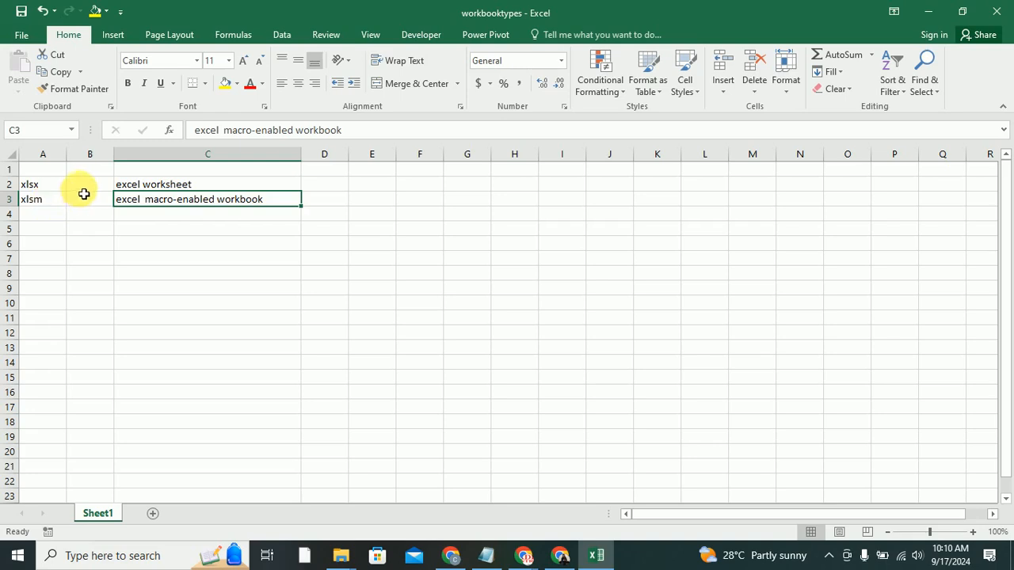
Step: Enter the extension xlsb in cell A4 and its description "Excel Binary workbook" in cell C4
{"action": "left_click", "coordinate": [56, 190]}
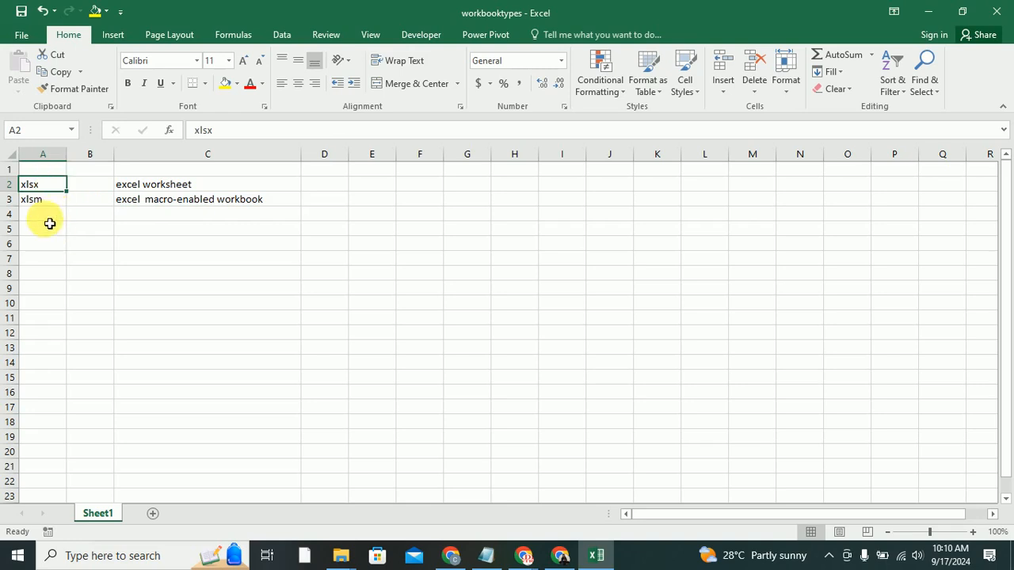
{"action": "left_click", "coordinate": [48, 218]}
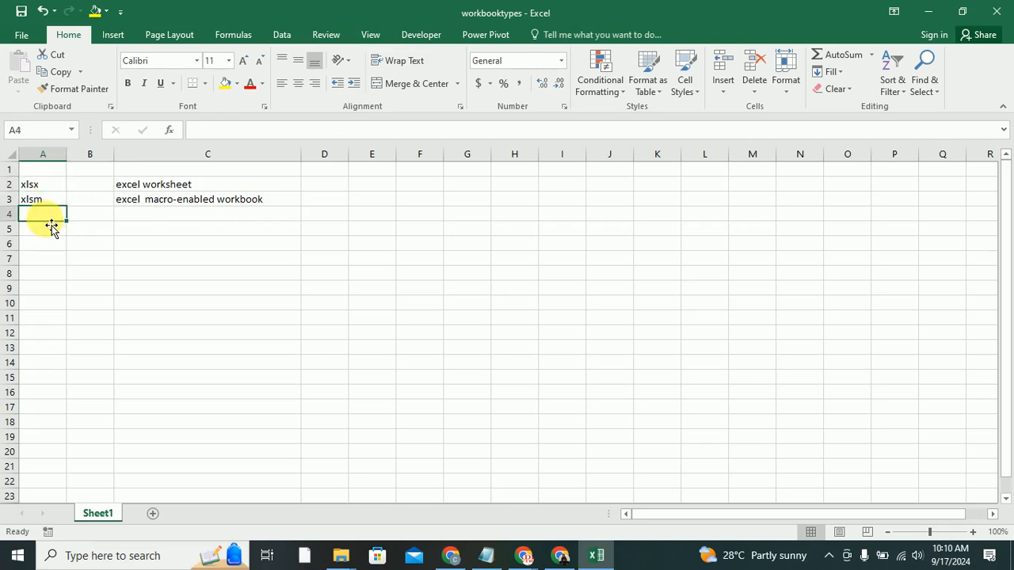
{"action": "type", "text": "xlsb"}
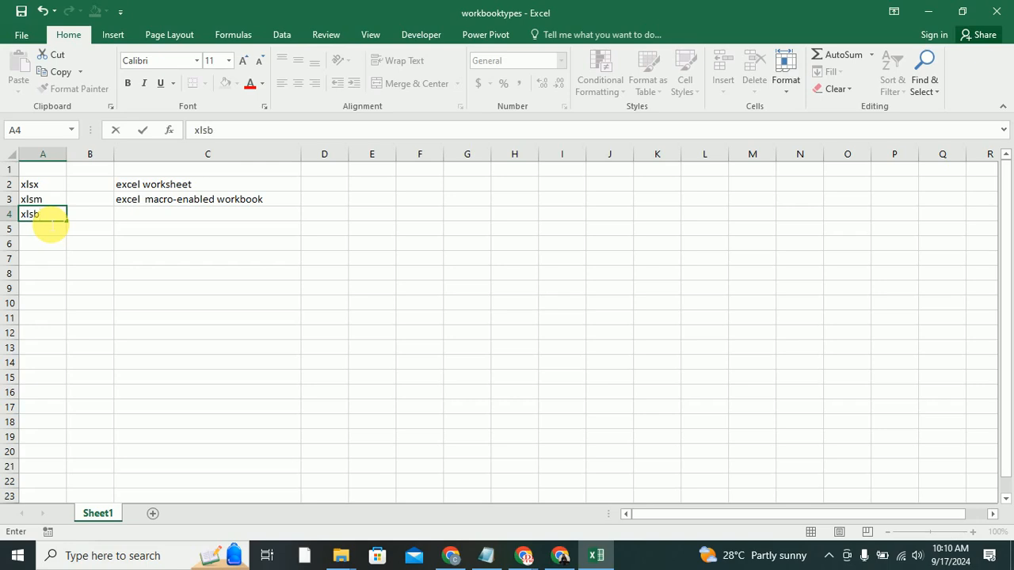
{"action": "left_click", "coordinate": [142, 214]}
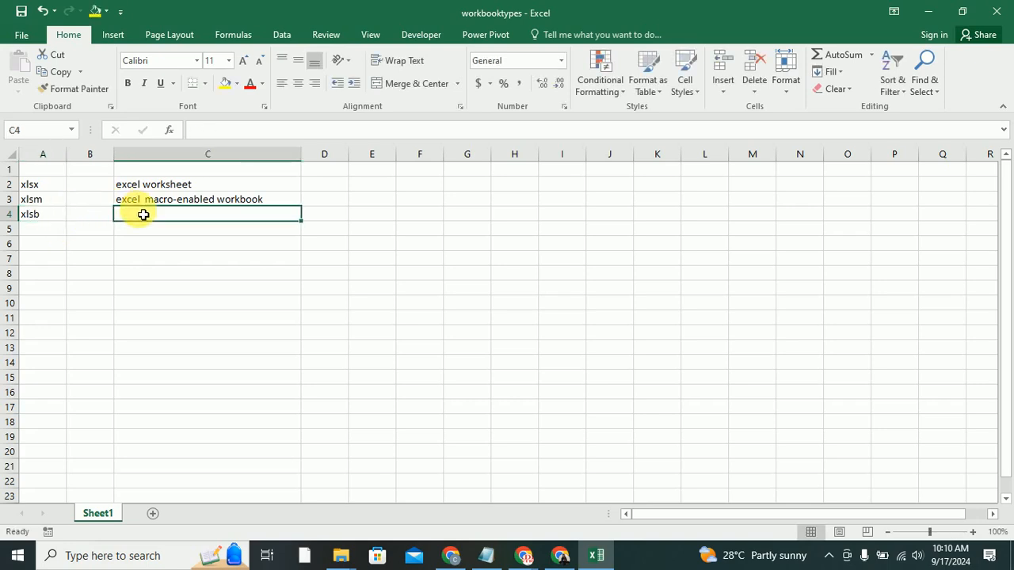
{"action": "type", "text": "Excel"}
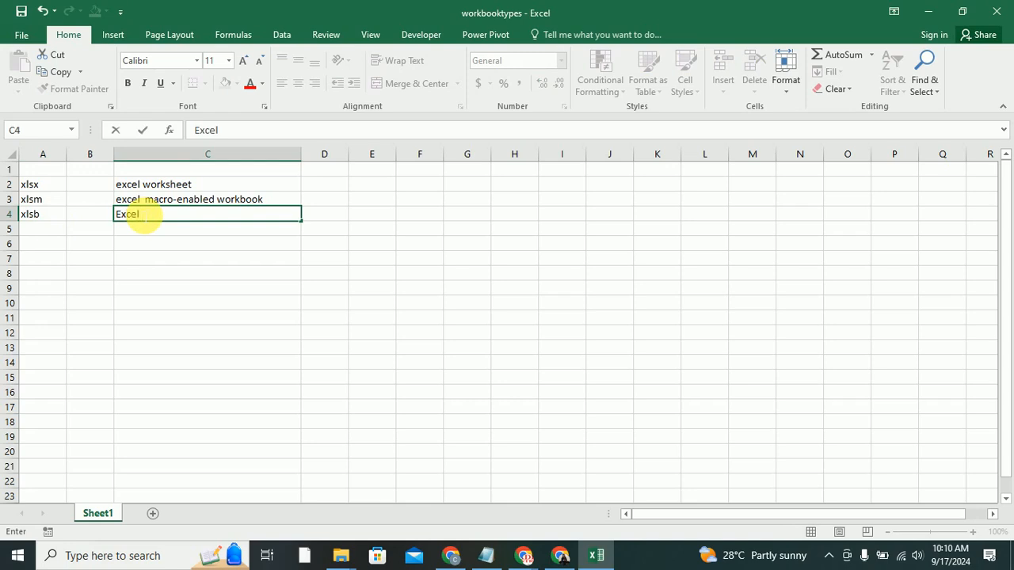
{"action": "type", "text": " Binary workbook"}
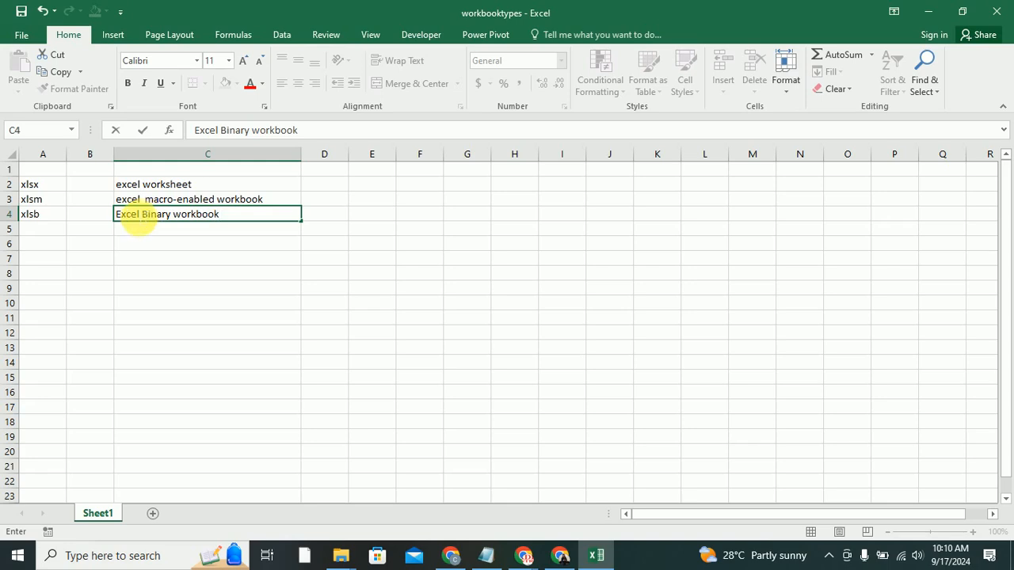
Step: Enter the extension .xltx in cell A5 and its description "Template" in cell C5
{"action": "left_click", "coordinate": [41, 219]}
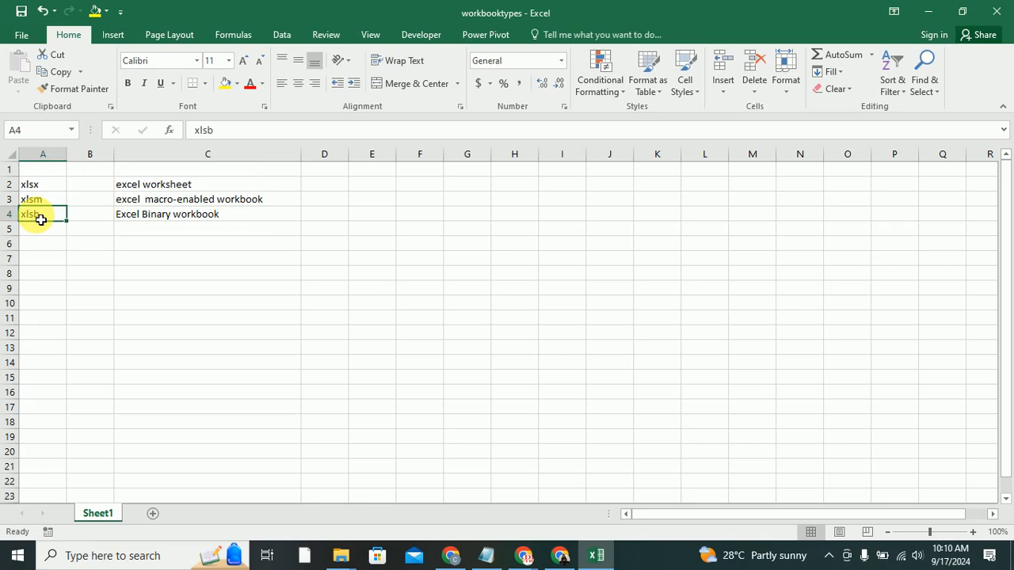
{"action": "left_click", "coordinate": [43, 233]}
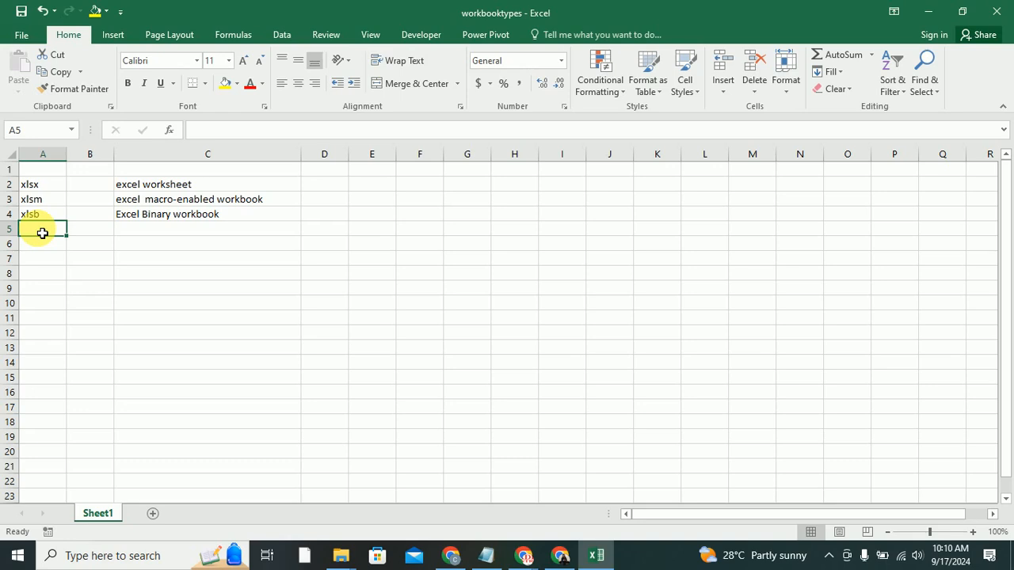
{"action": "type", "text": ".xl"}
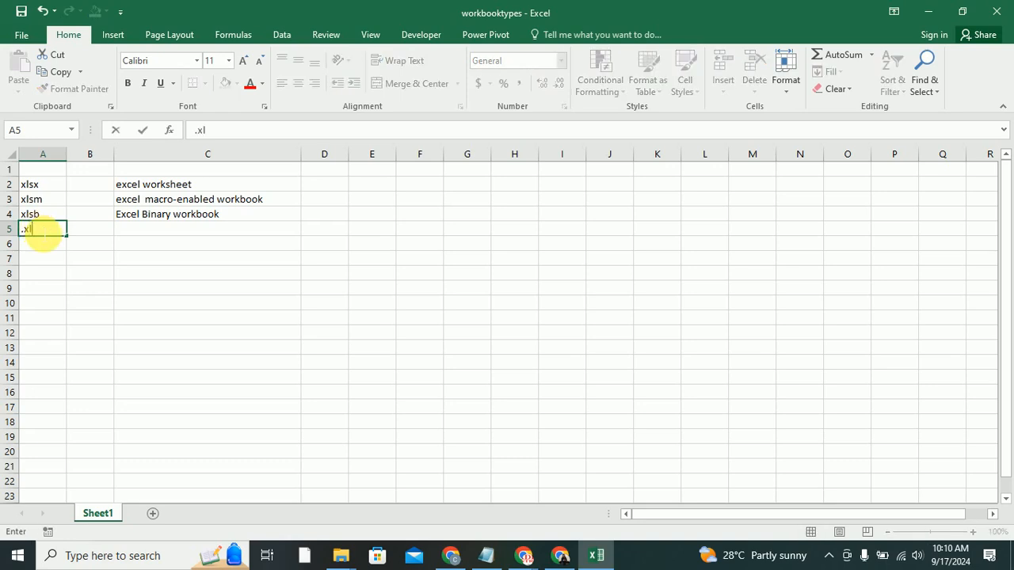
{"action": "type", "text": "tx"}
{"action": "left_click", "coordinate": [161, 235]}
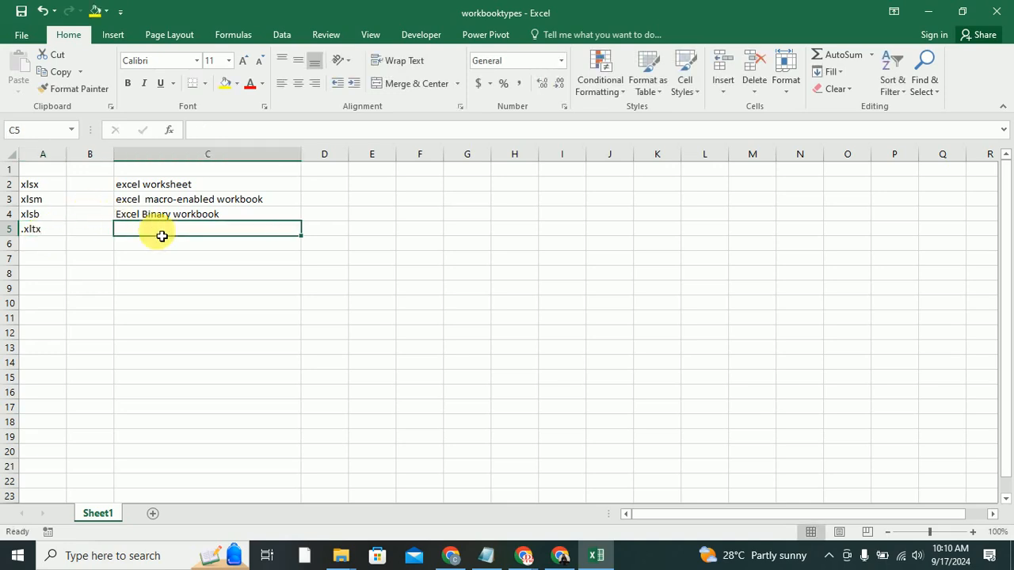
{"action": "type", "text": "Template"}
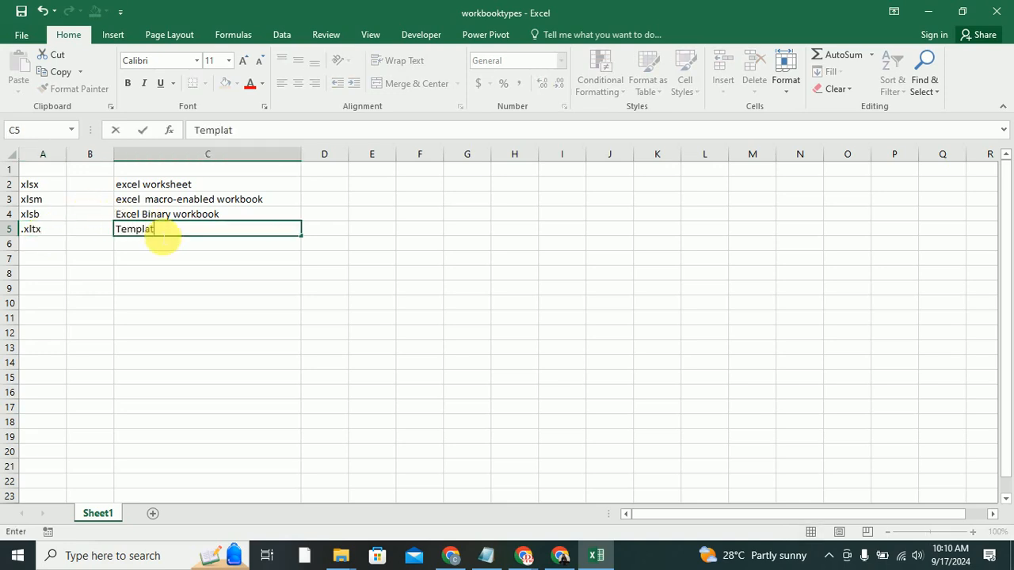
Step: Examine the ready-made templates offered for a new workbook, such as calendars, budgets, invoices and inventory lists
{"action": "left_click", "coordinate": [20, 34]}
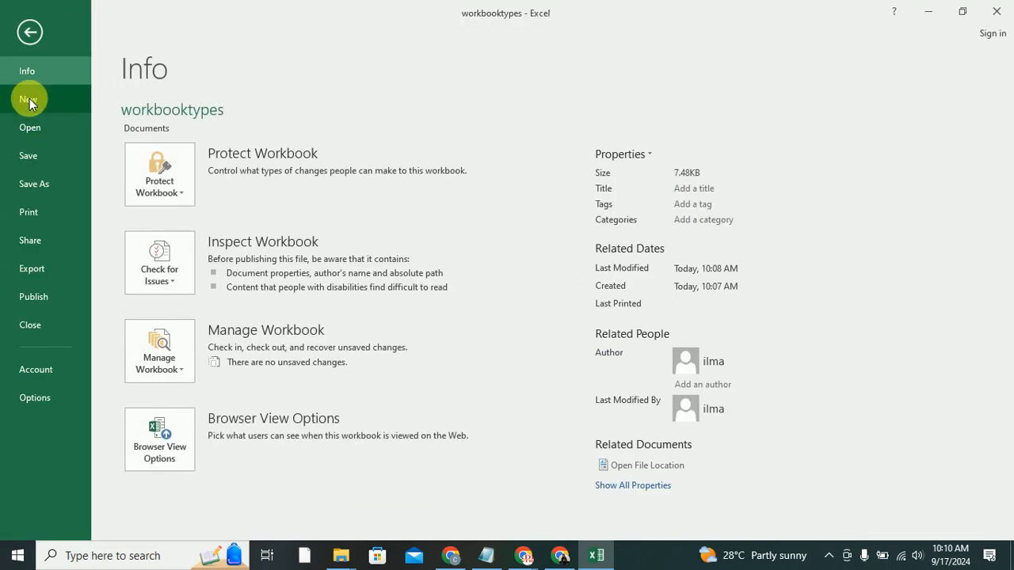
{"action": "left_click", "coordinate": [29, 99]}
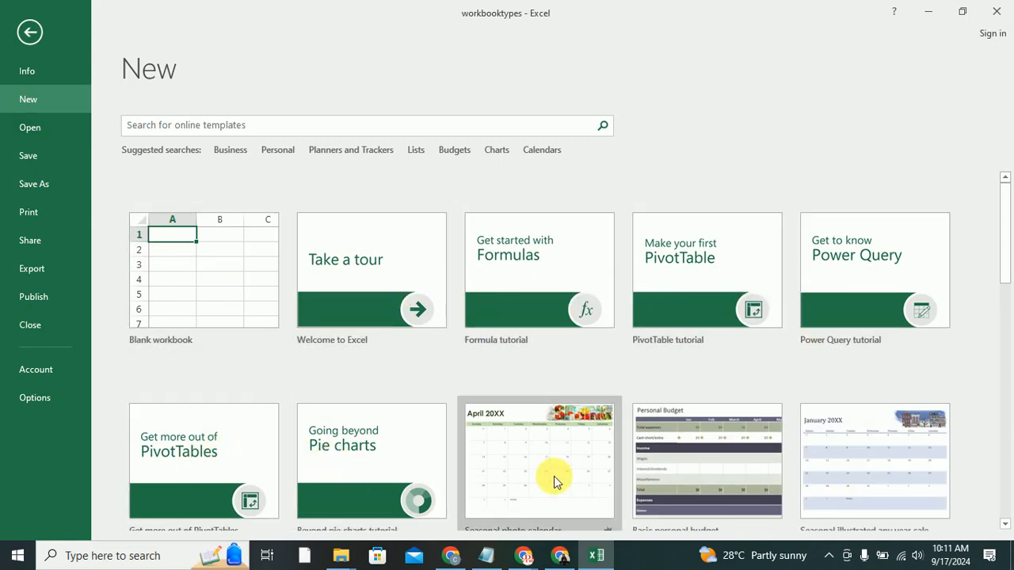
{"action": "scroll", "coordinate": [515, 282], "scroll_direction": "down", "scroll_amount": 1}
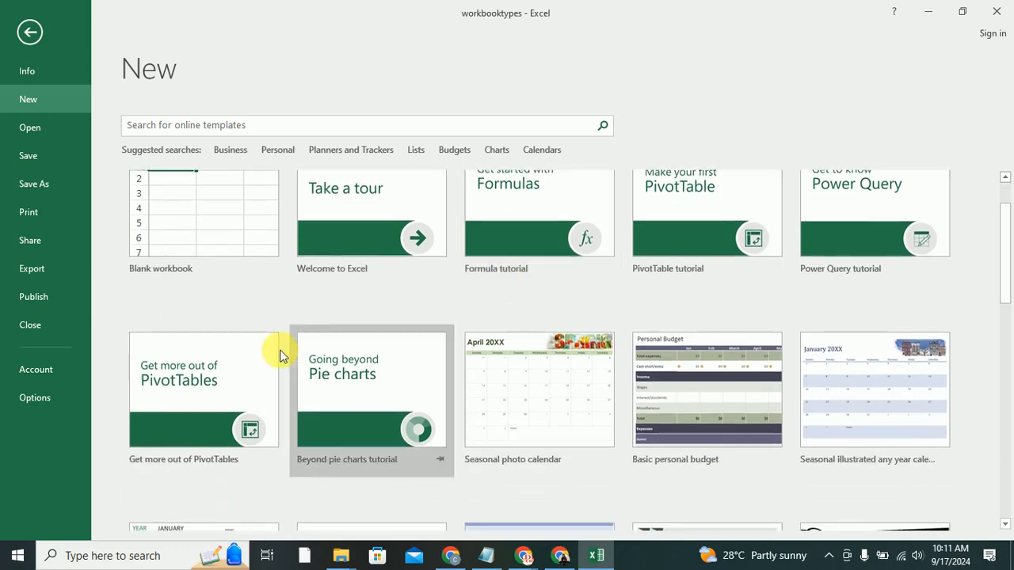
{"action": "scroll", "coordinate": [507, 432], "scroll_direction": "down", "scroll_amount": 1}
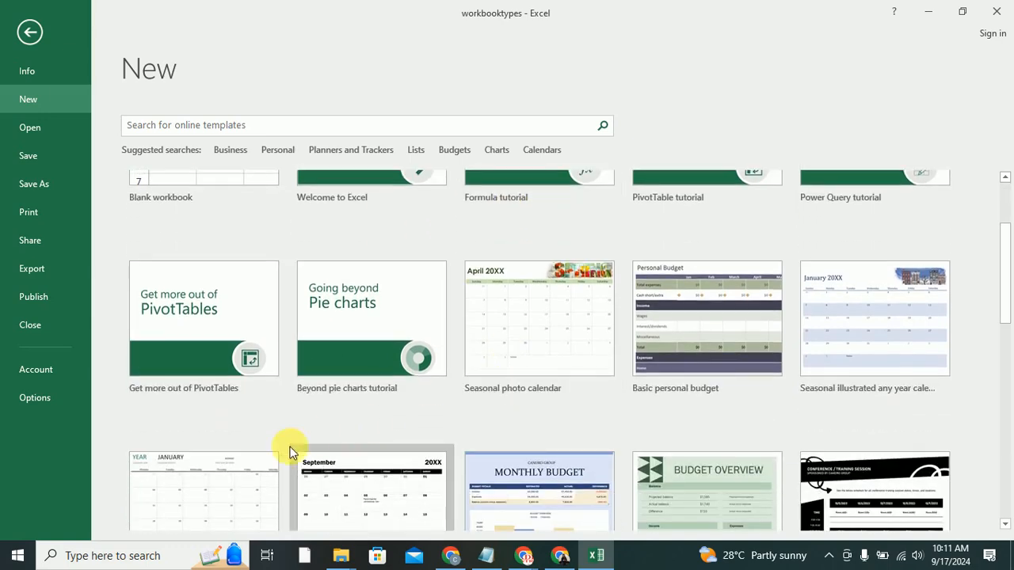
{"action": "scroll", "coordinate": [717, 485], "scroll_direction": "down", "scroll_amount": 1}
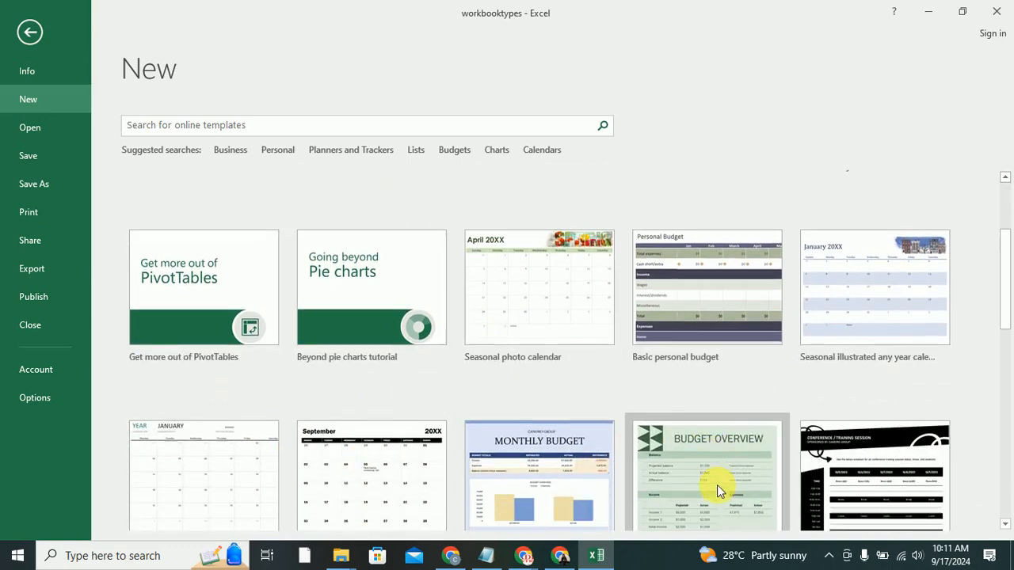
{"action": "scroll", "coordinate": [395, 371], "scroll_direction": "down", "scroll_amount": 2}
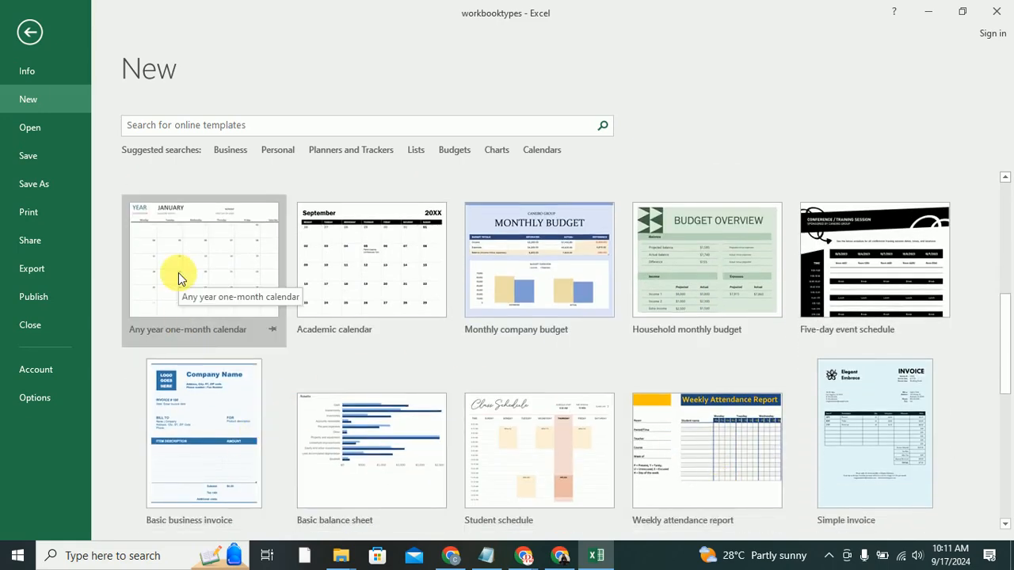
{"action": "scroll", "coordinate": [554, 362], "scroll_direction": "up", "scroll_amount": 2}
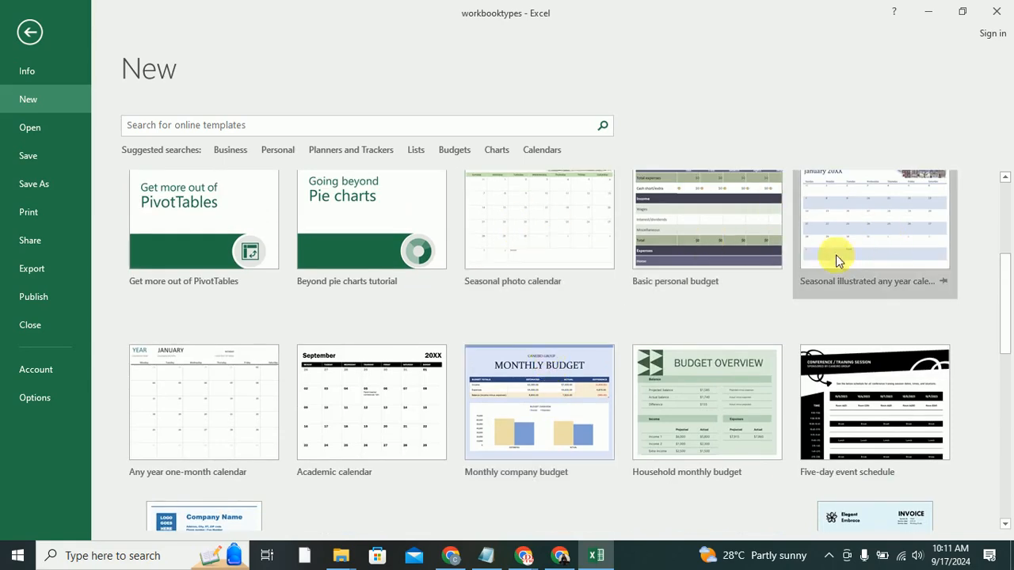
{"action": "scroll", "coordinate": [687, 336], "scroll_direction": "down", "scroll_amount": 2}
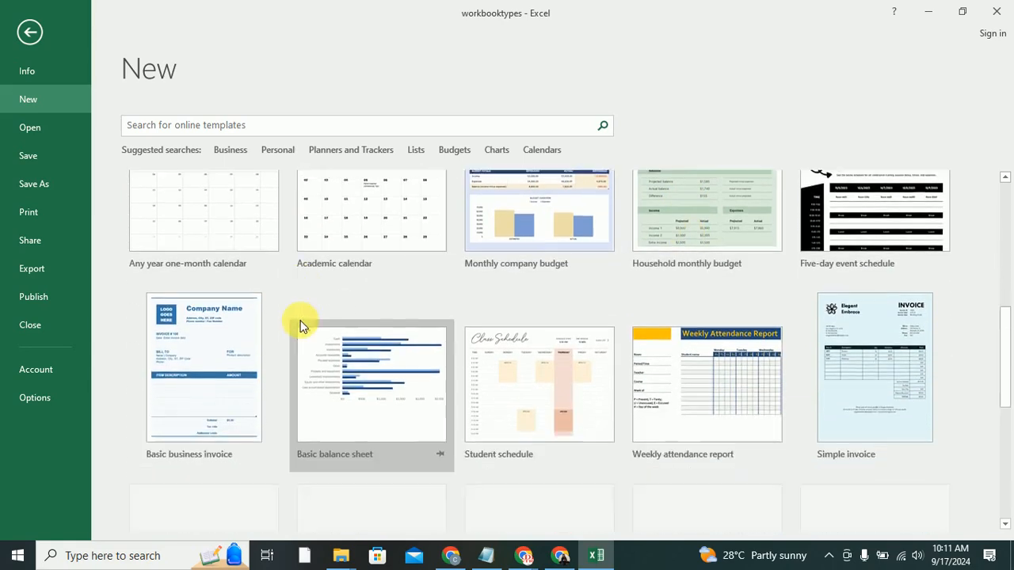
{"action": "scroll", "coordinate": [301, 333], "scroll_direction": "down", "scroll_amount": 2}
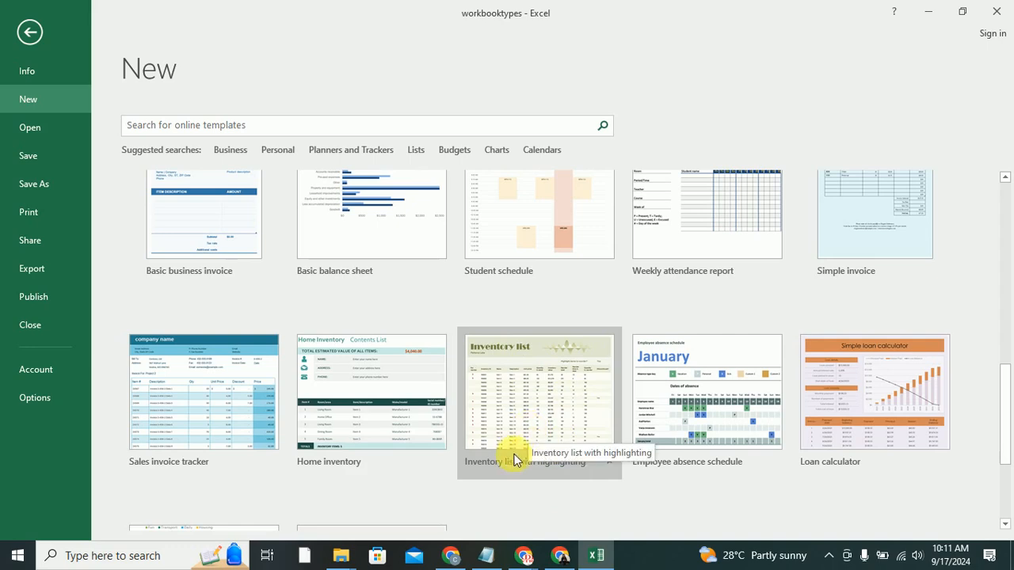
Step: Examine the file types available for saving a copy named workbooktypestemplate, cancel the save and return to the worksheet
{"action": "left_click", "coordinate": [31, 184]}
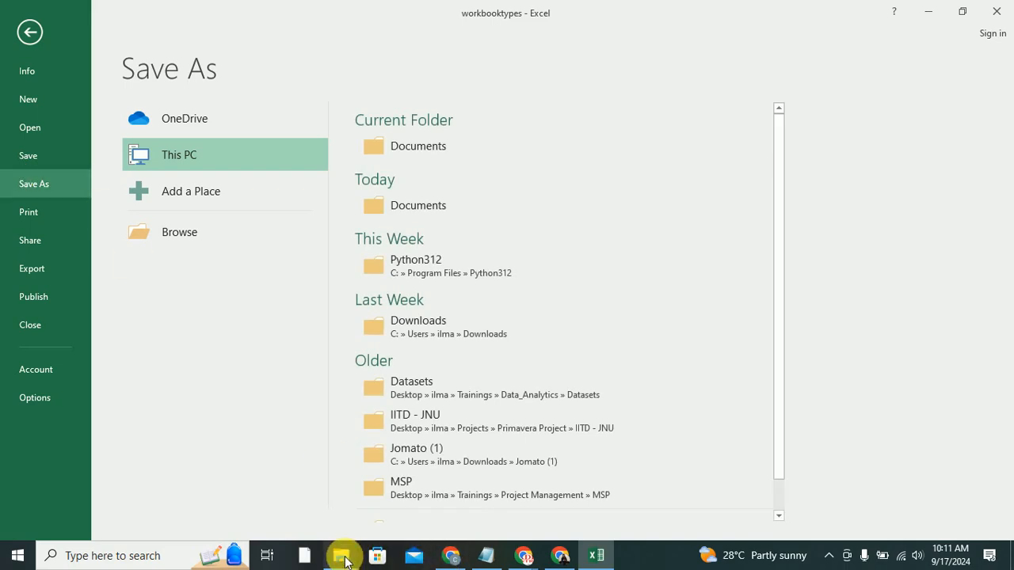
{"action": "left_click", "coordinate": [194, 242]}
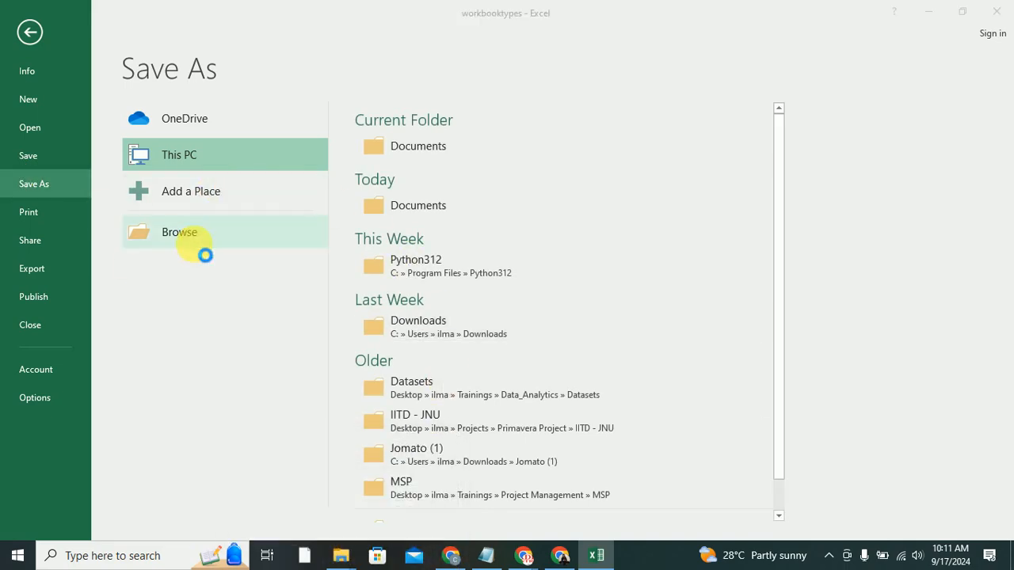
{"action": "left_click", "coordinate": [218, 260]}
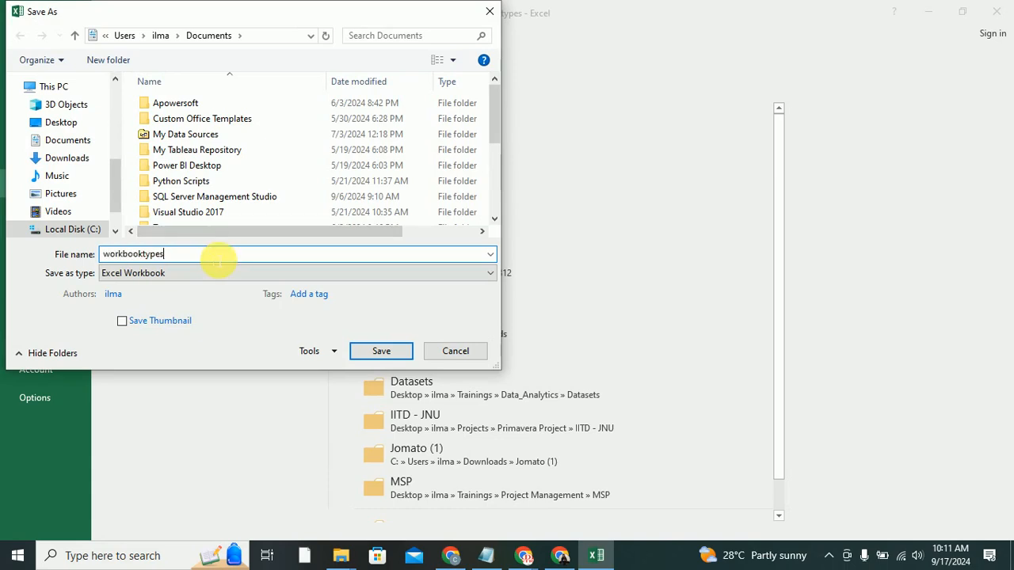
{"action": "type", "text": "template"}
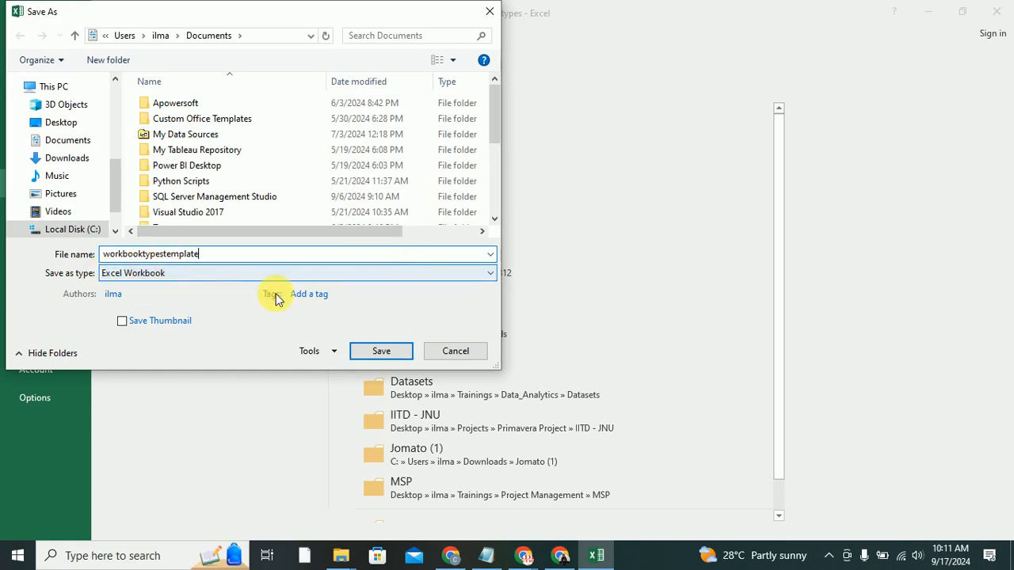
{"action": "left_click", "coordinate": [440, 275]}
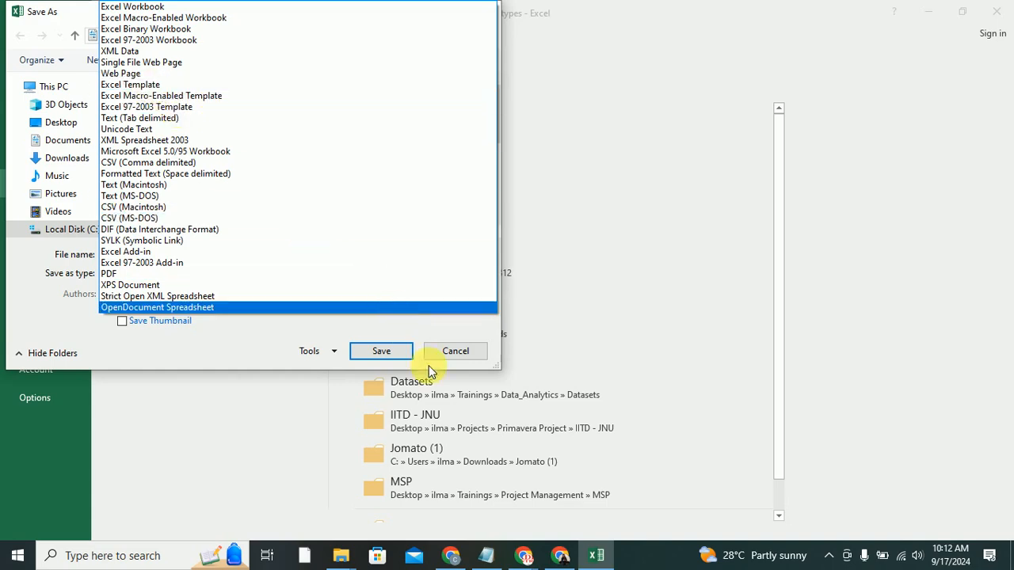
{"action": "left_click", "coordinate": [447, 350]}
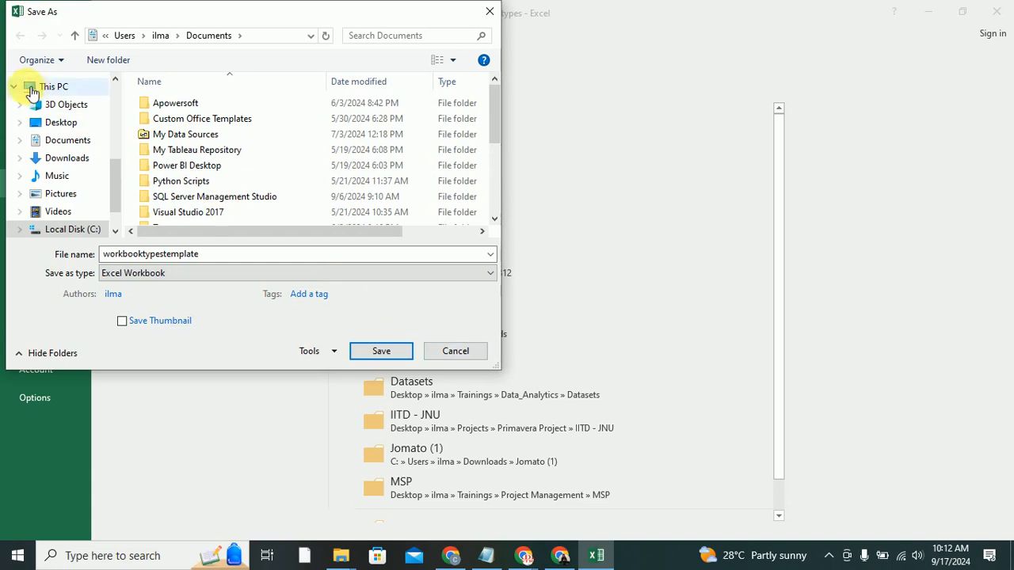
{"action": "left_click", "coordinate": [452, 354]}
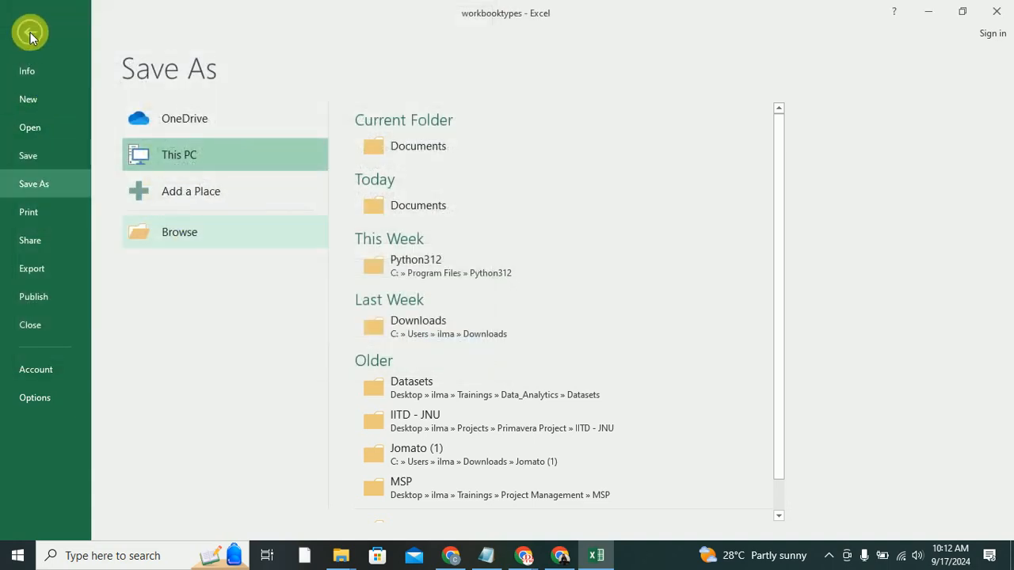
{"action": "left_click", "coordinate": [30, 33]}
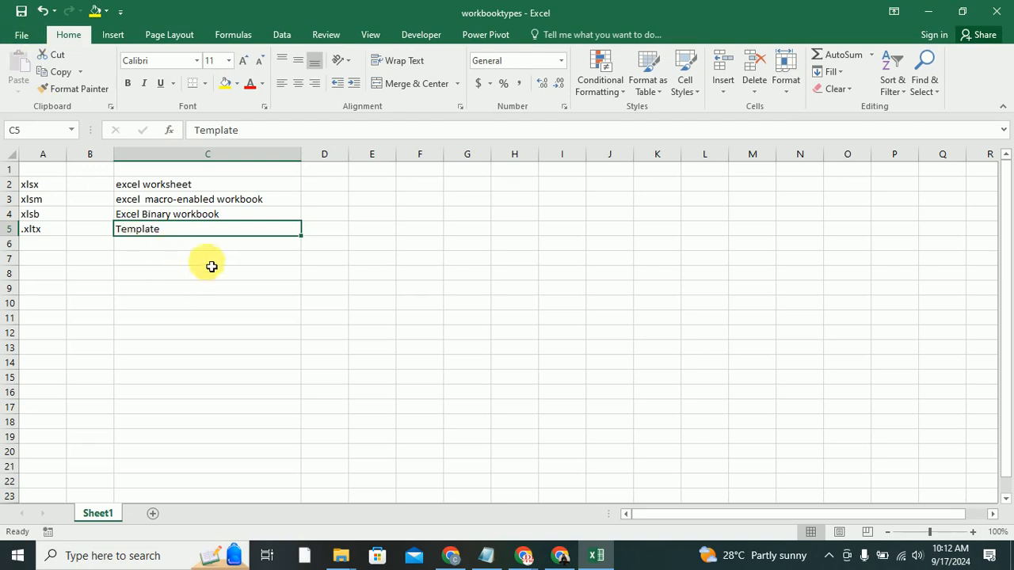
Step: Add the column headings "Extension" in cell A1 and "Types" in cell C1
{"action": "left_click", "coordinate": [47, 175]}
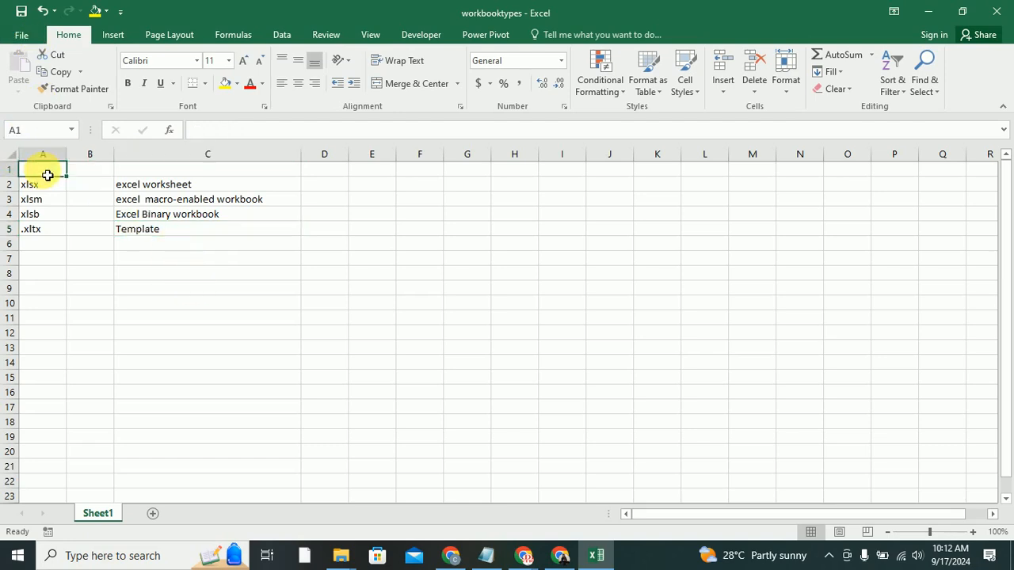
{"action": "type", "text": "Extensio"}
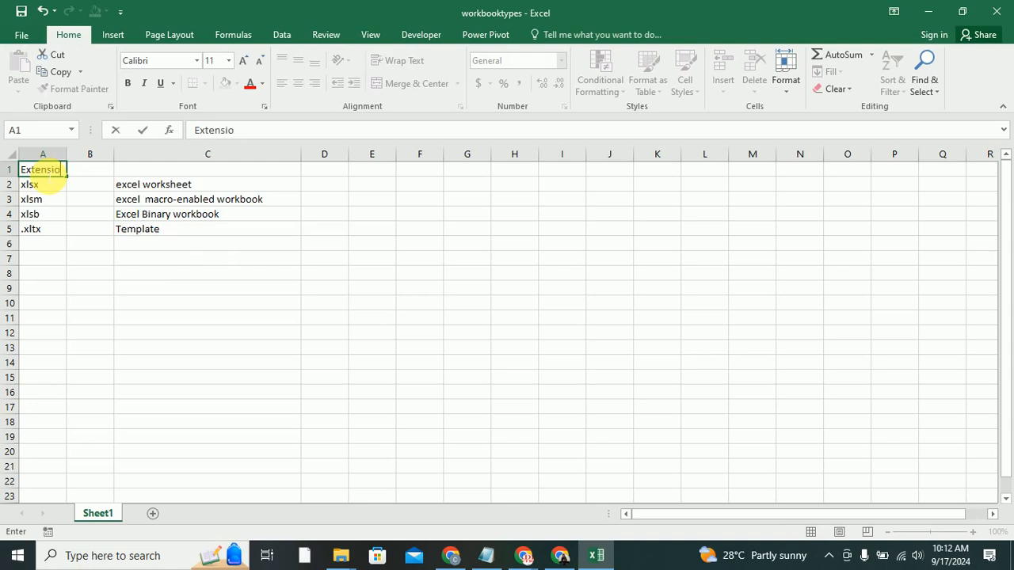
{"action": "type", "text": "n"}
{"action": "left_click", "coordinate": [182, 168]}
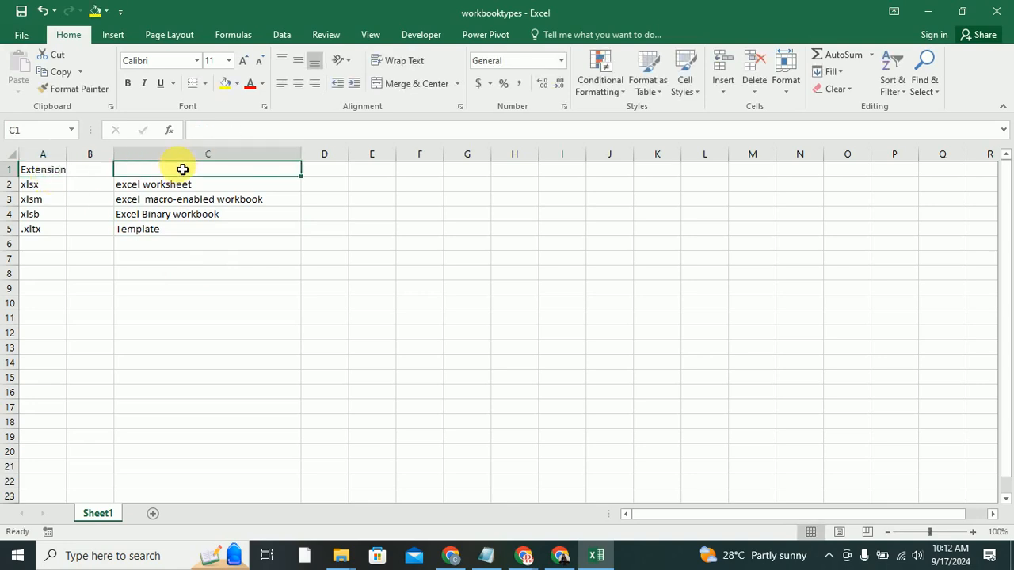
{"action": "type", "text": "Types"}
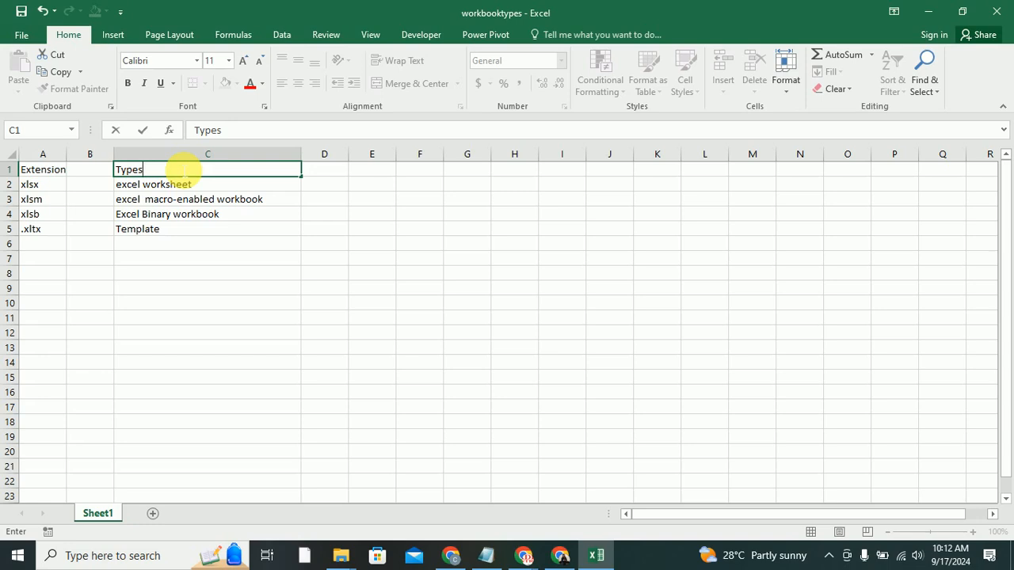
Step: Enter the extension .xls in cell A6 and its description "Excel 97 -2003 Workbook" in cell C6
{"action": "left_click", "coordinate": [49, 246]}
{"action": "type", "text": ".xls"}
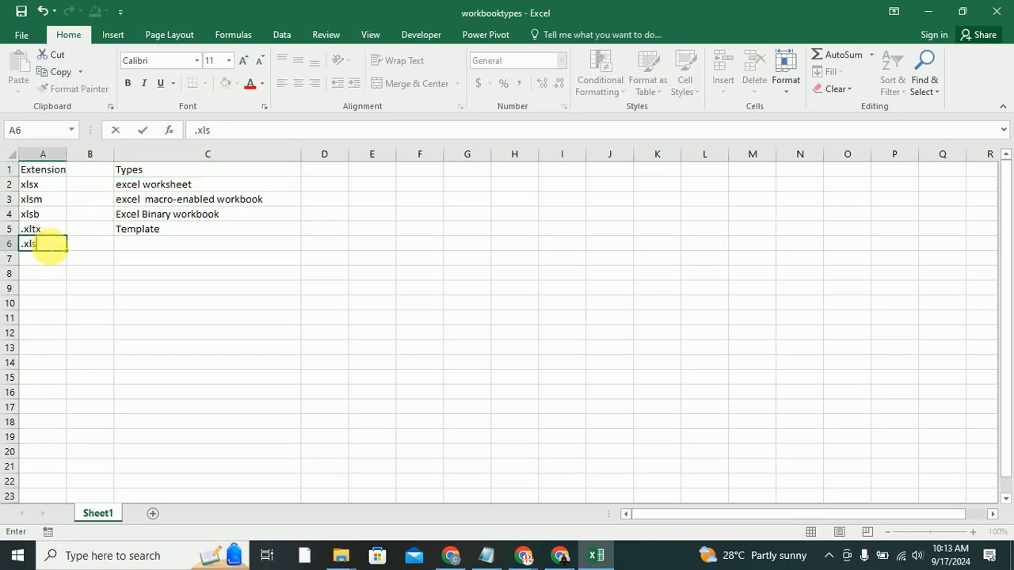
{"action": "left_click", "coordinate": [179, 246]}
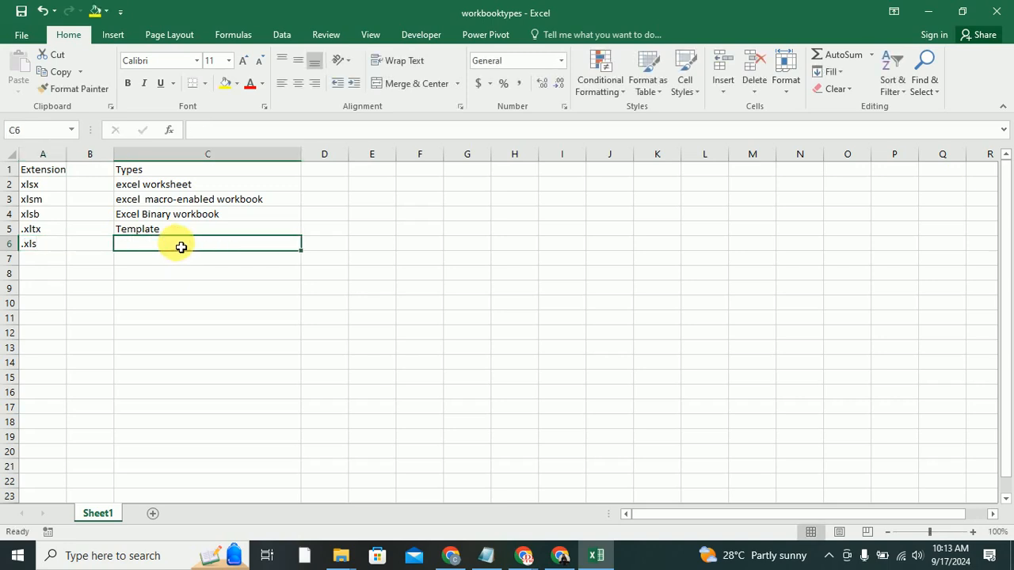
{"action": "type", "text": "Excel "}
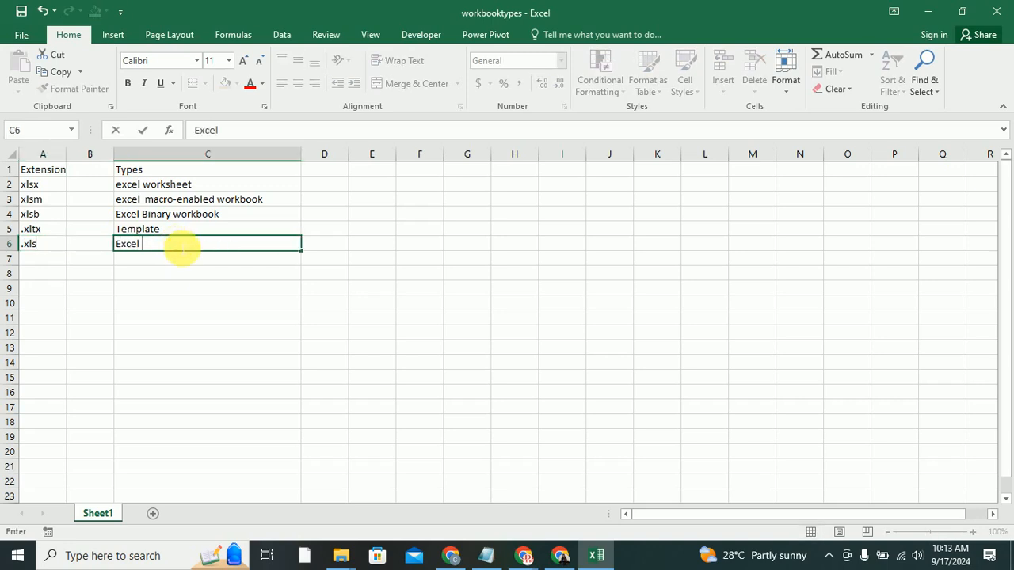
{"action": "type", "text": "97 -2003 Workb"}
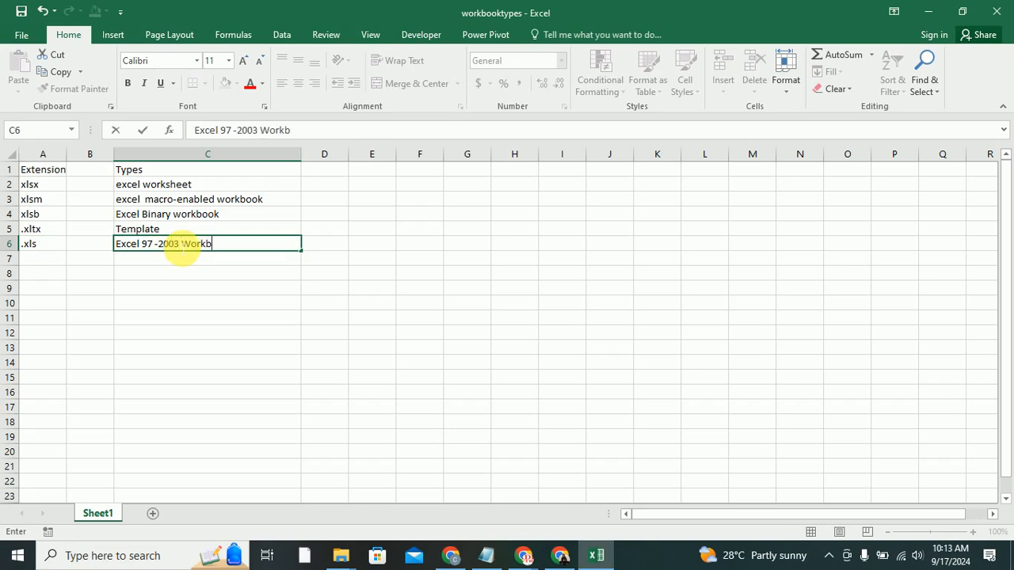
{"action": "type", "text": "ook"}
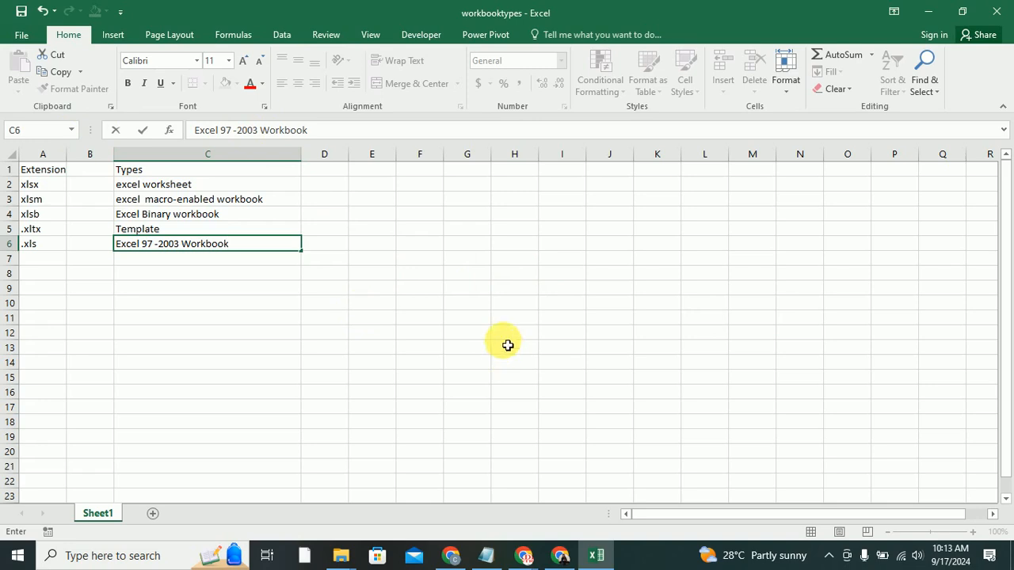
{"action": "left_click", "coordinate": [197, 261]}
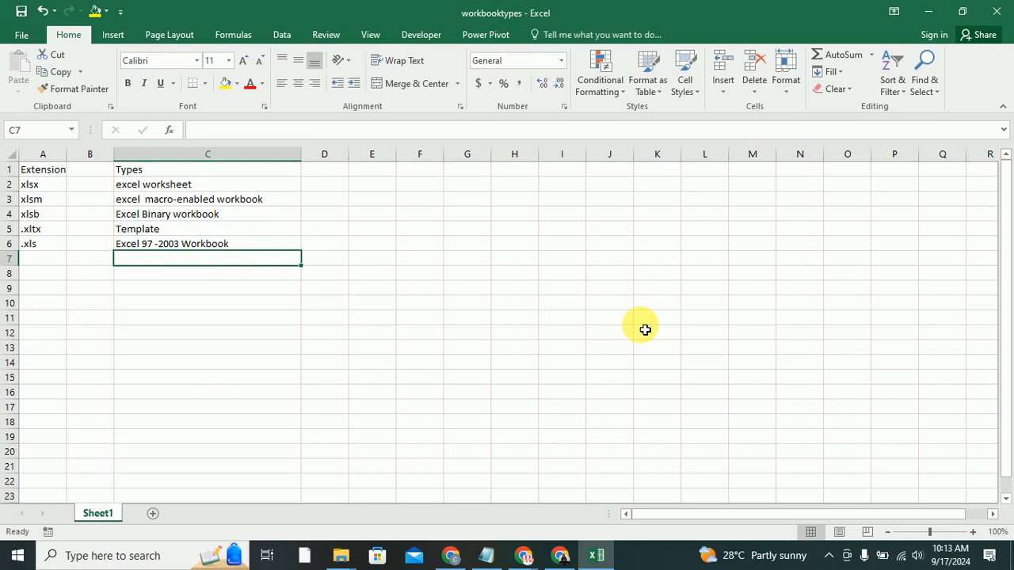
{"action": "left_click", "coordinate": [45, 250]}
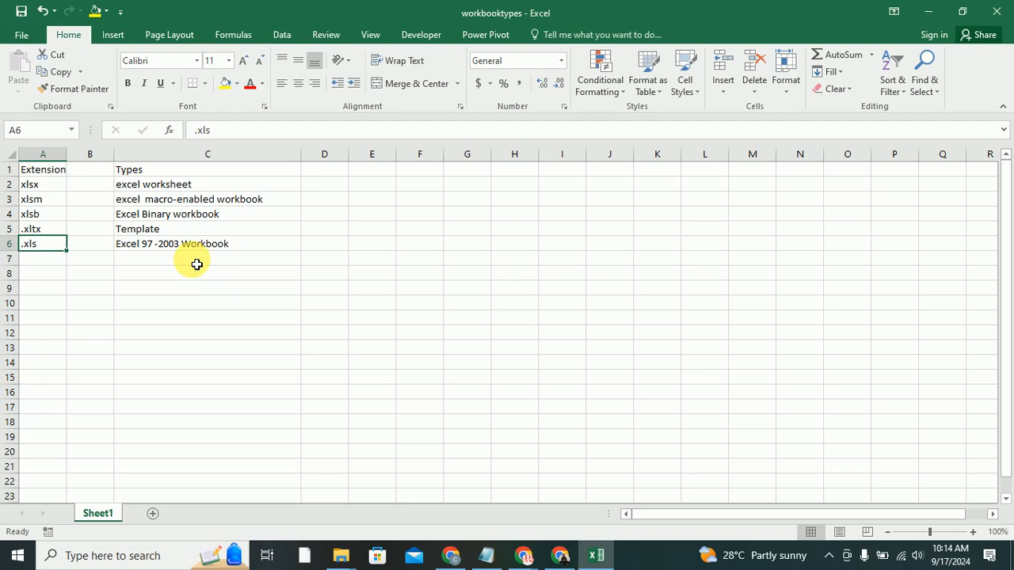
Step: Enter the extension .xlt in cell A7, below the .xls entry
{"action": "left_click", "coordinate": [43, 263]}
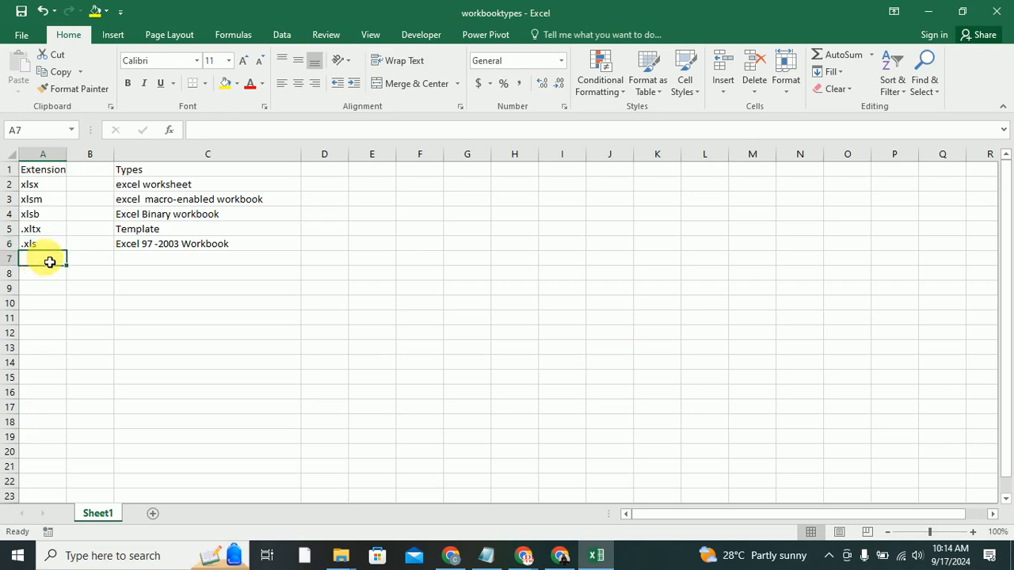
{"action": "type", "text": ".xltx"}
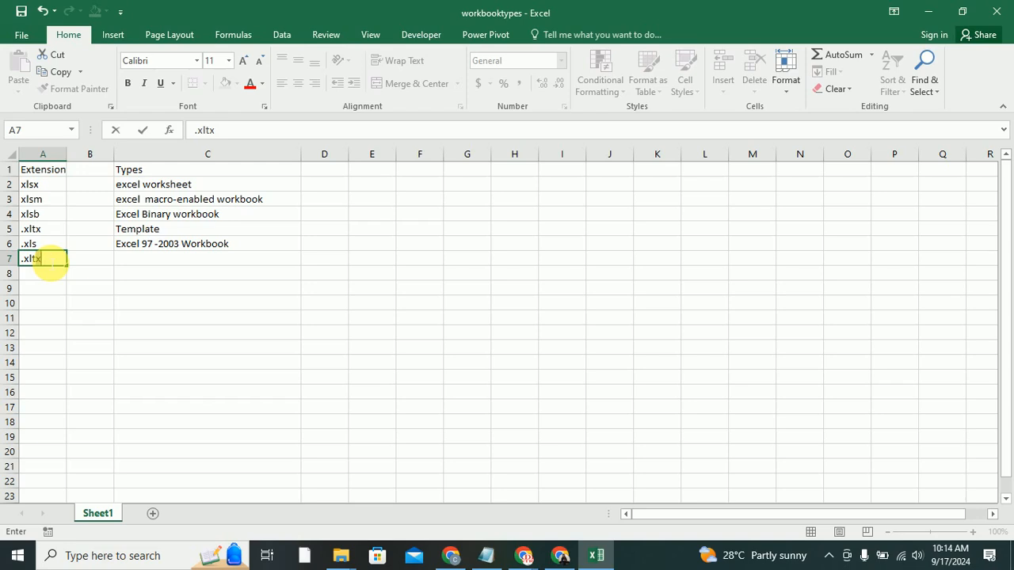
{"action": "left_click", "coordinate": [36, 274]}
{"action": "left_click", "coordinate": [46, 262]}
{"action": "double_click", "coordinate": [45, 262]}
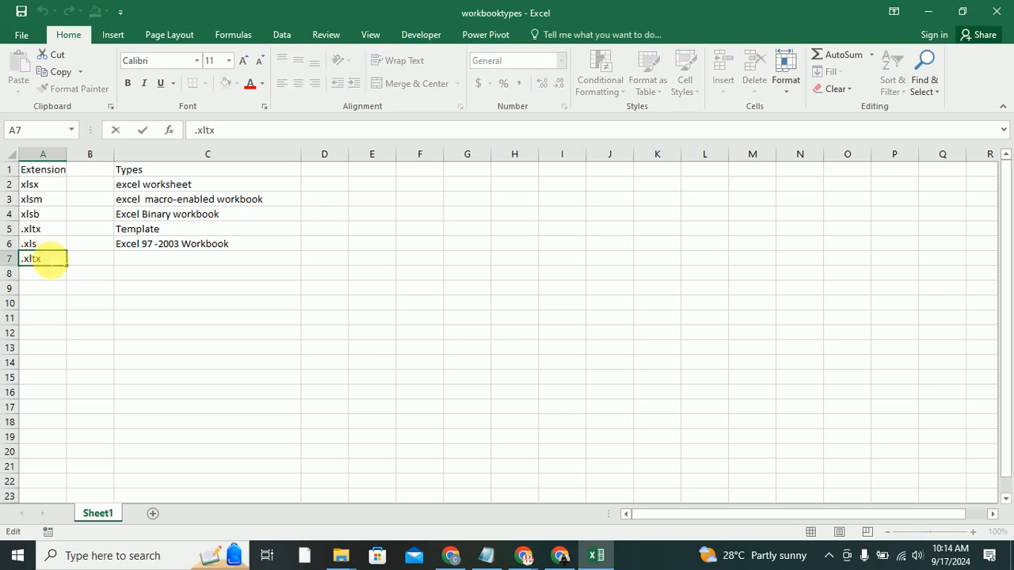
{"action": "key", "text": "BackSpace"}
Step: Enter the extension .xml in cell A8 and its description "Spreadsheet version,XML data" in cell C8
{"action": "left_click", "coordinate": [42, 281]}
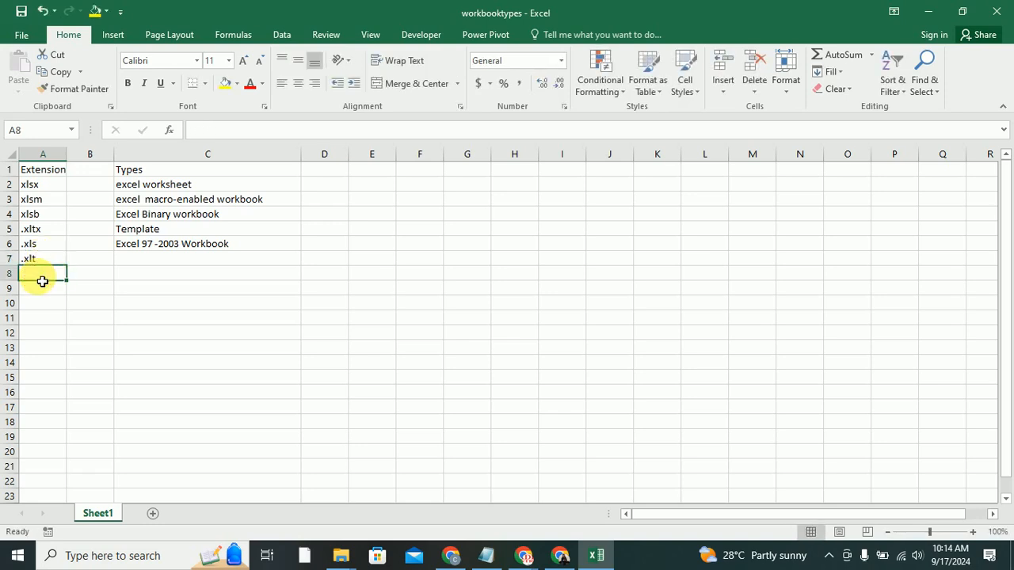
{"action": "type", "text": ".xml"}
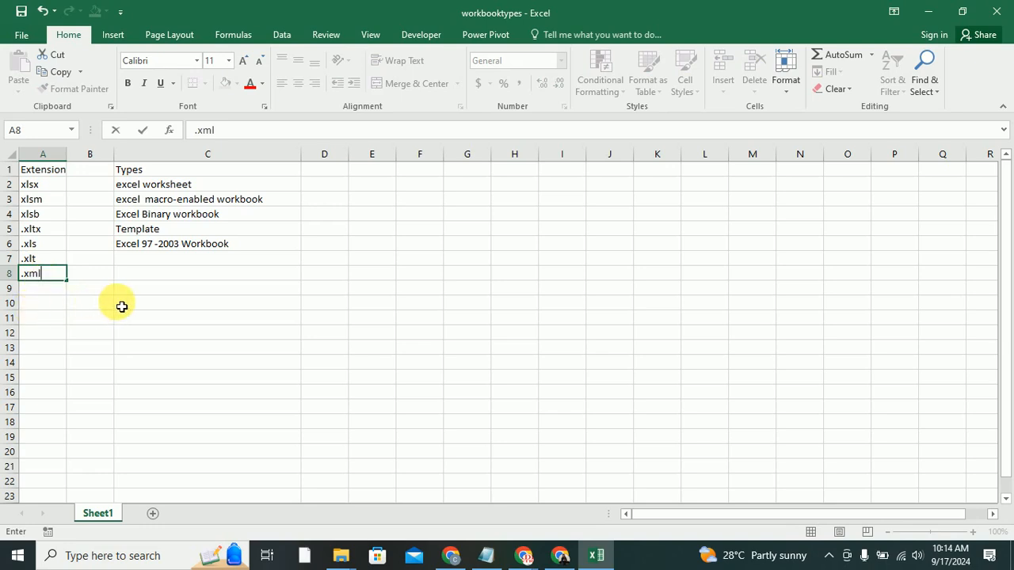
{"action": "left_click", "coordinate": [195, 278]}
{"action": "type", "text": "S"}
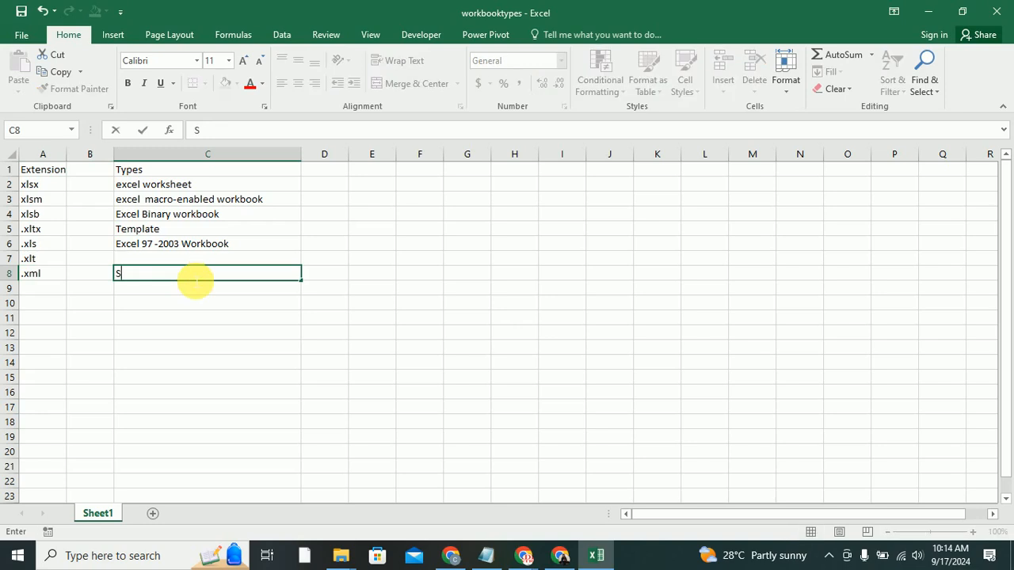
{"action": "type", "text": "preadsheet versio"}
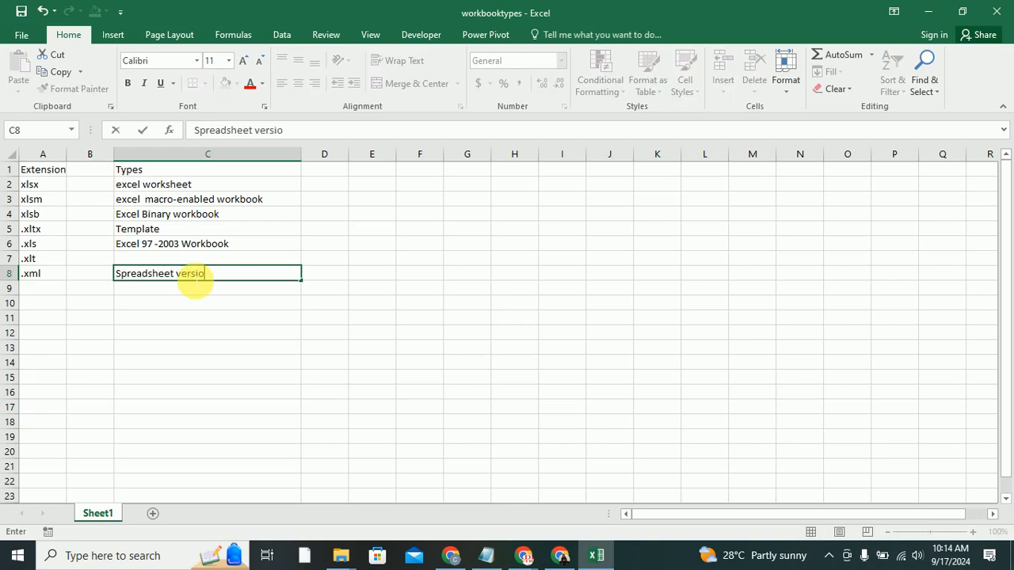
{"action": "type", "text": "n"}
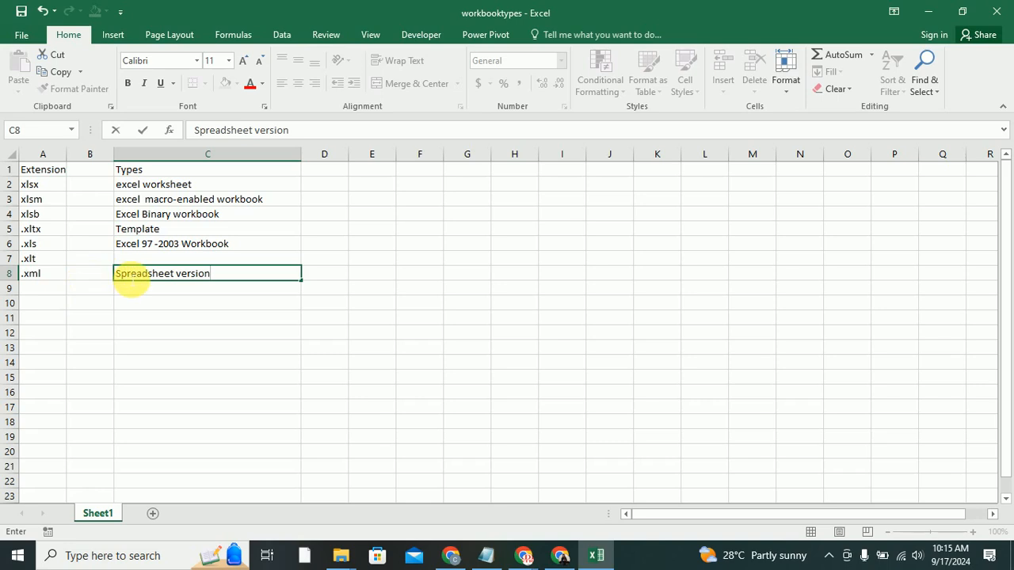
{"action": "type", "text": ",XML data"}
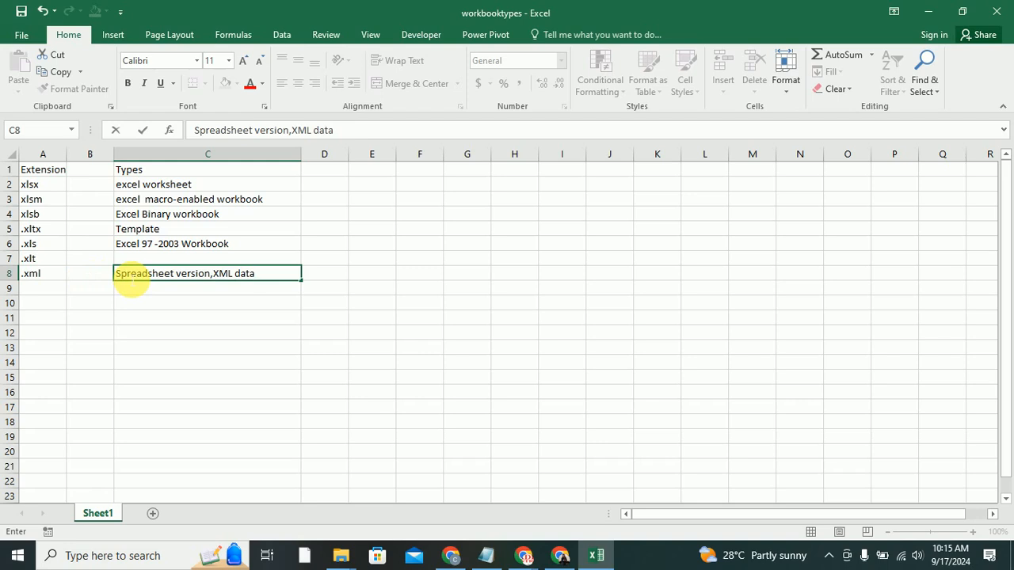
Step: Fill in the description "Excel 97-2003 template" for the .xlt extension in cell C7
{"action": "left_click", "coordinate": [148, 261]}
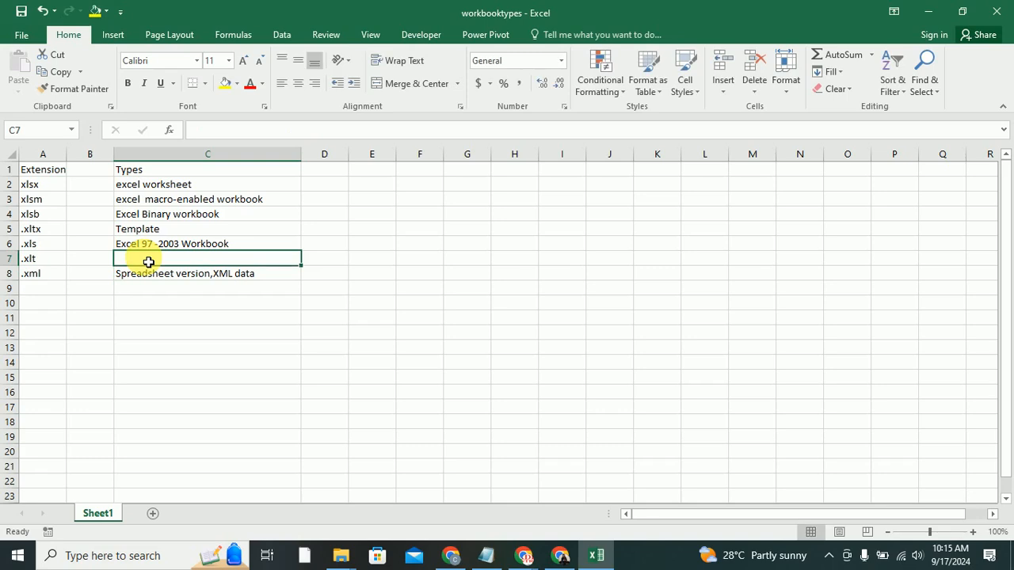
{"action": "type", "text": "Excel"}
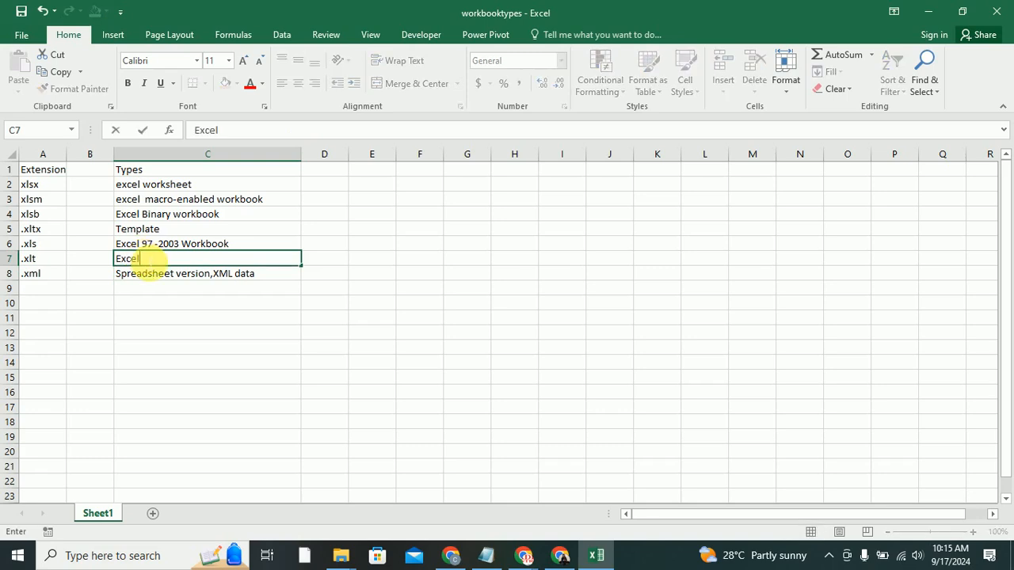
{"action": "type", "text": " 97-2003 te"}
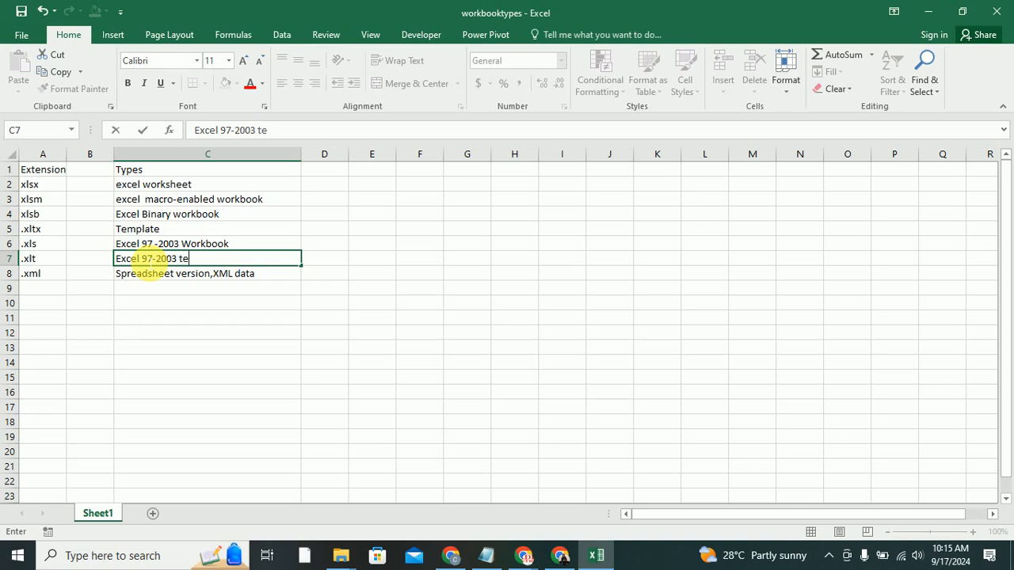
{"action": "type", "text": "mplate"}
Step: Enter the extension .xlam in cell A9 and its description "Excel Add-in" in cell C9
{"action": "left_click", "coordinate": [46, 292]}
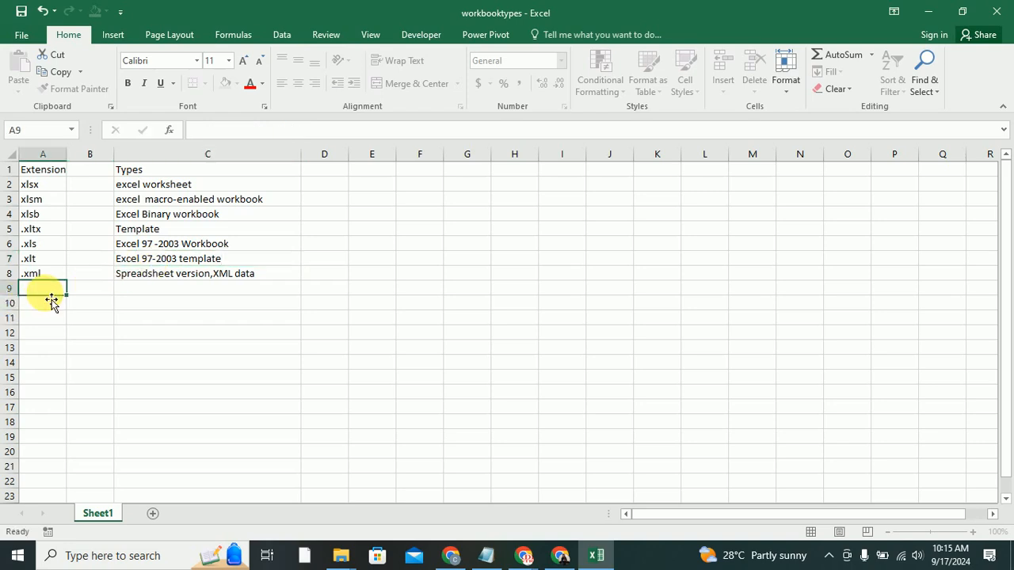
{"action": "type", "text": ".xla"}
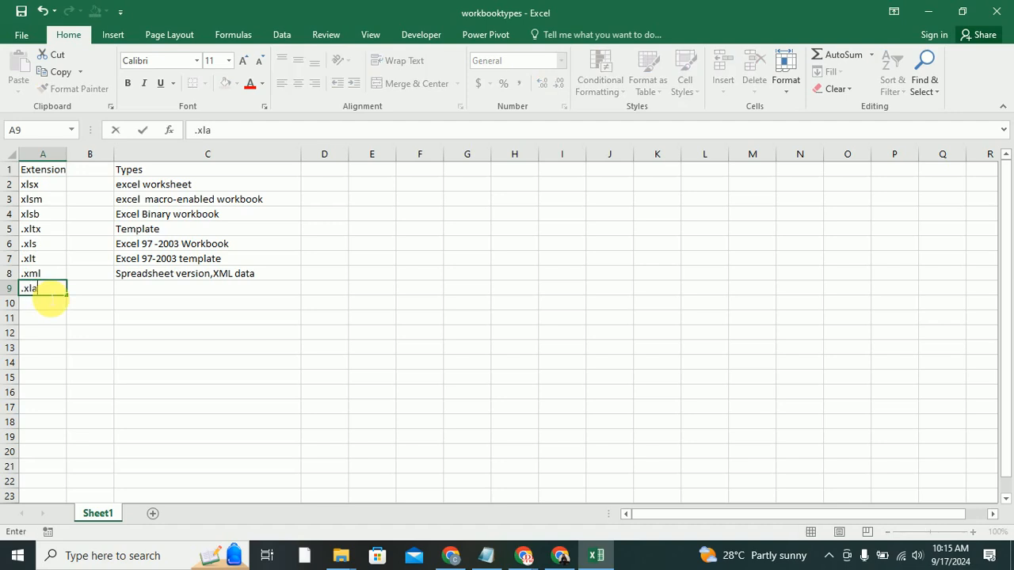
{"action": "type", "text": "m"}
{"action": "left_click", "coordinate": [144, 292]}
{"action": "type", "text": "Ex"}
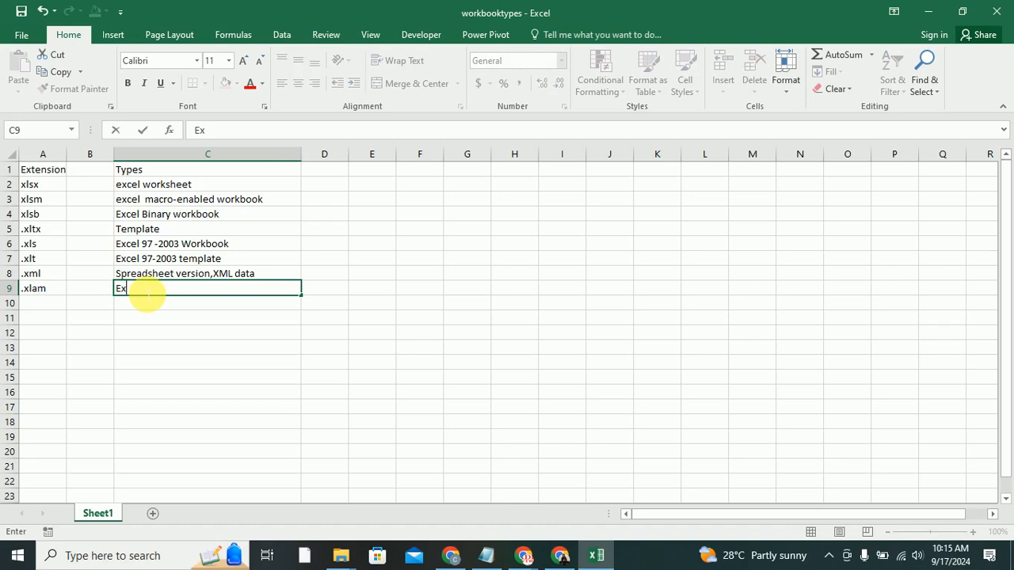
{"action": "type", "text": "cel Add-in"}
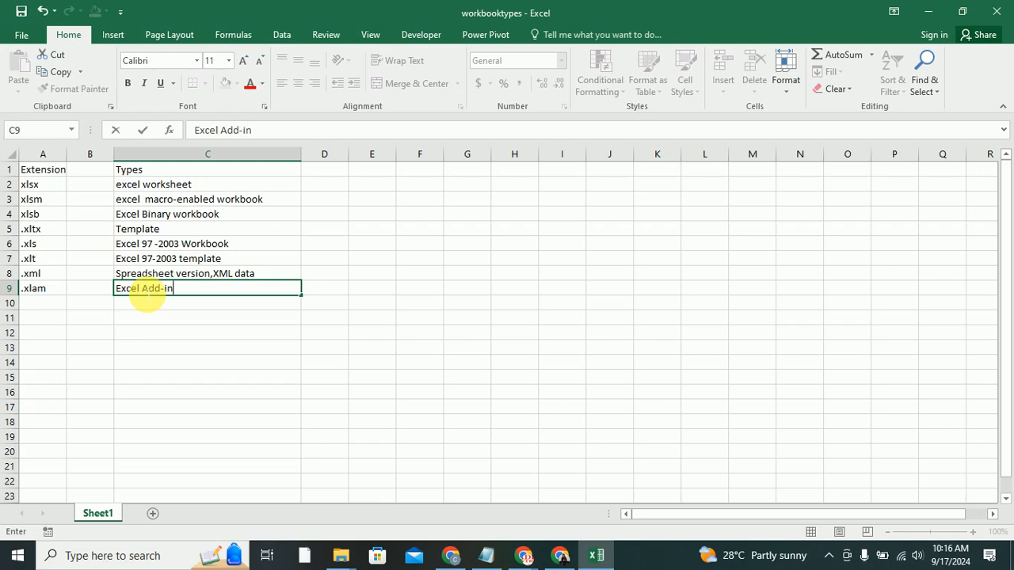
Step: Enter the extension .xlr in cell A10 and its description "Works 6.0 spreadsheet" in cell C10
{"action": "left_click", "coordinate": [41, 306]}
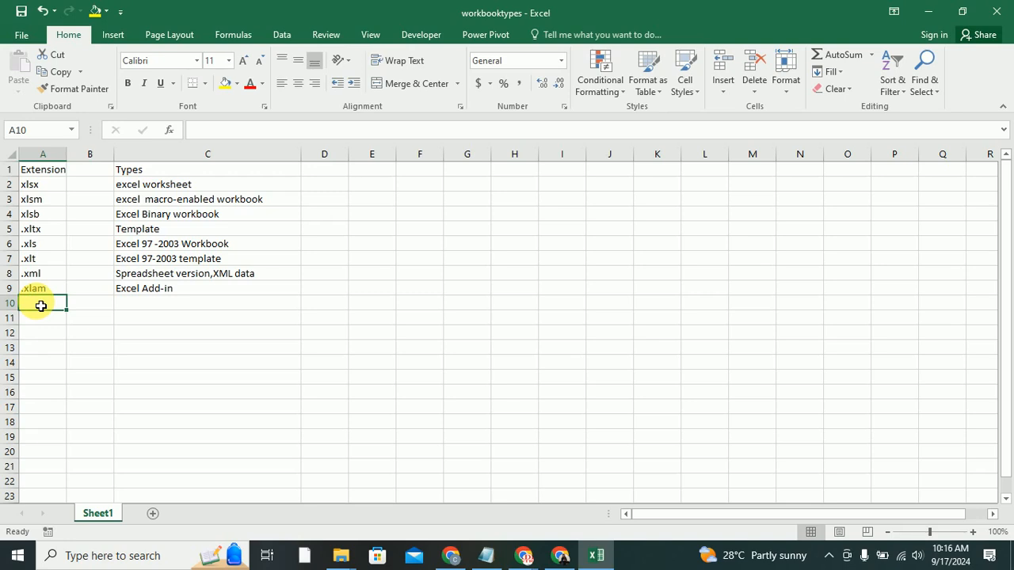
{"action": "type", "text": ".xlr"}
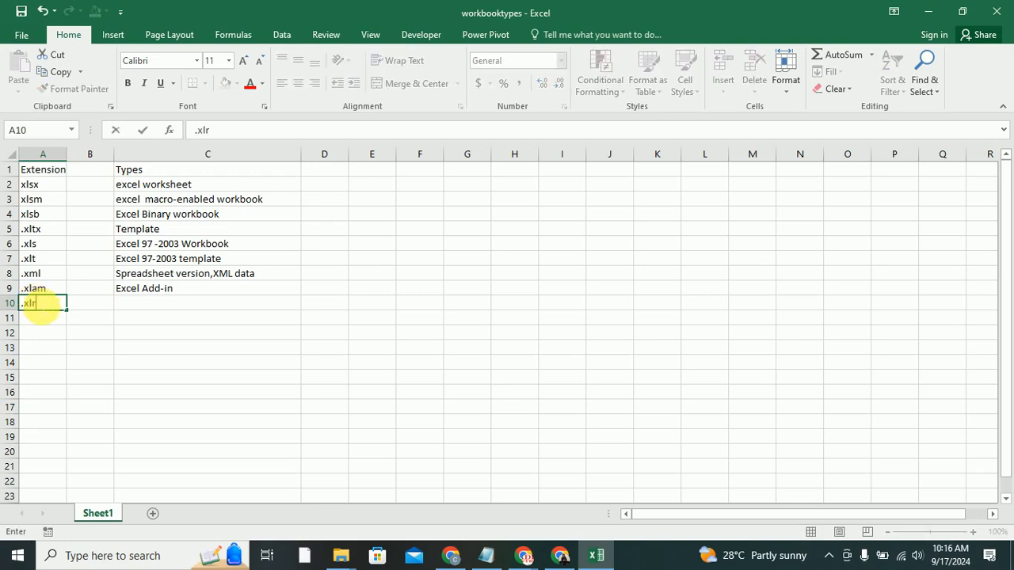
{"action": "left_click", "coordinate": [260, 311]}
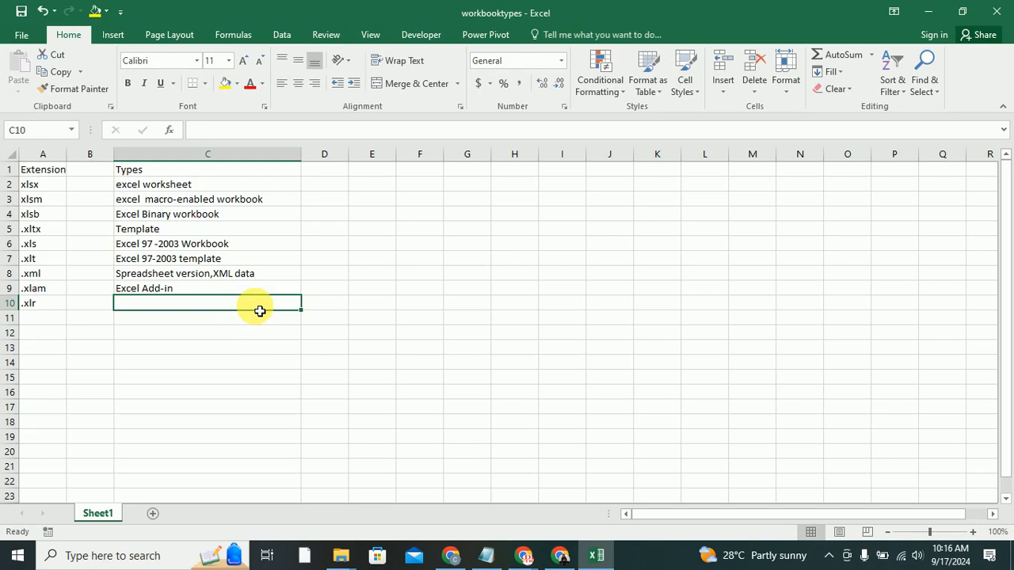
{"action": "type", "text": "Work"}
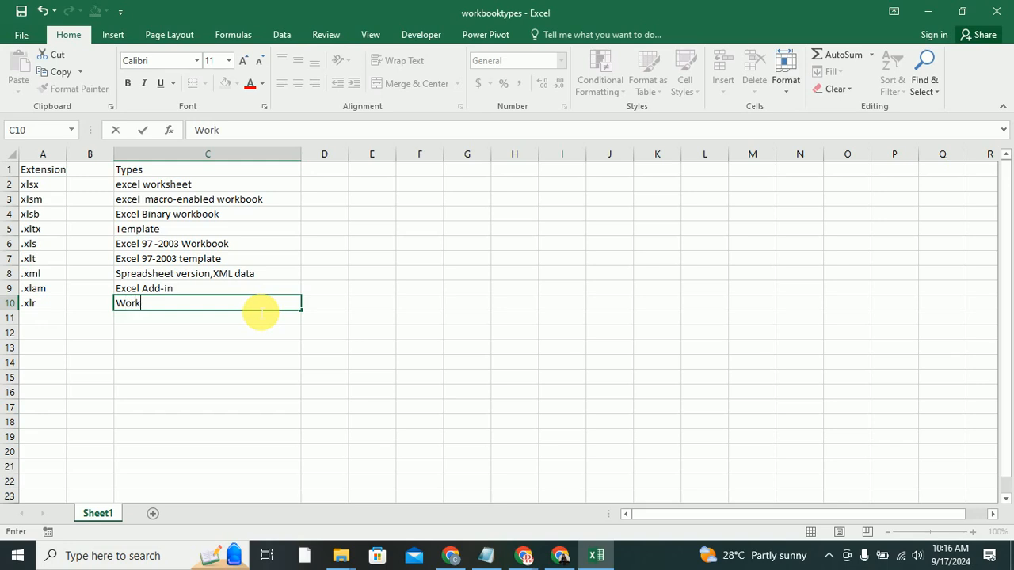
{"action": "type", "text": "s 6.0 spreadsheet"}
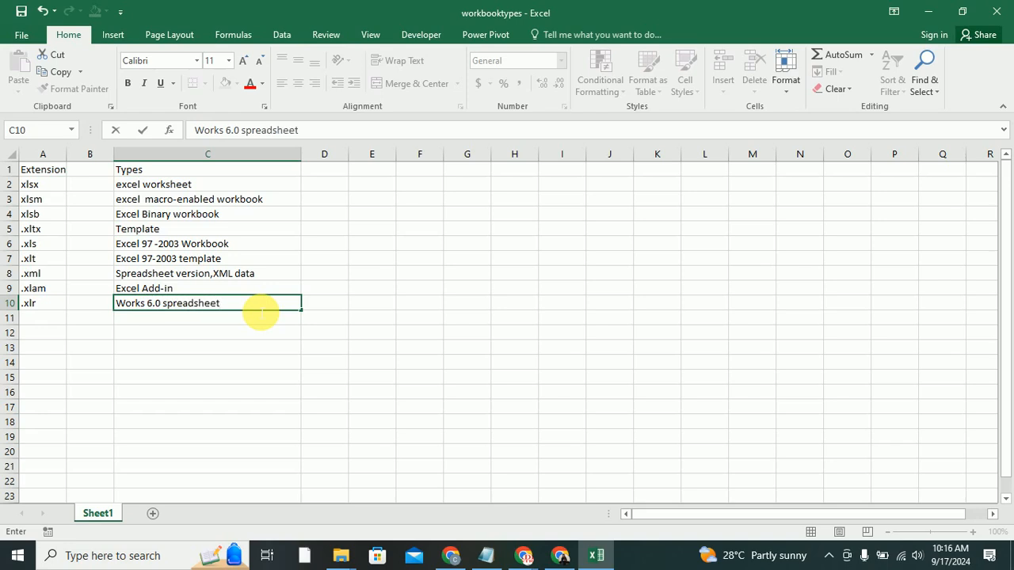
Step: Enter the extension .xlw in cell A11 and its description "Excel 4.0 workbook" in cell C11
{"action": "left_click", "coordinate": [52, 321]}
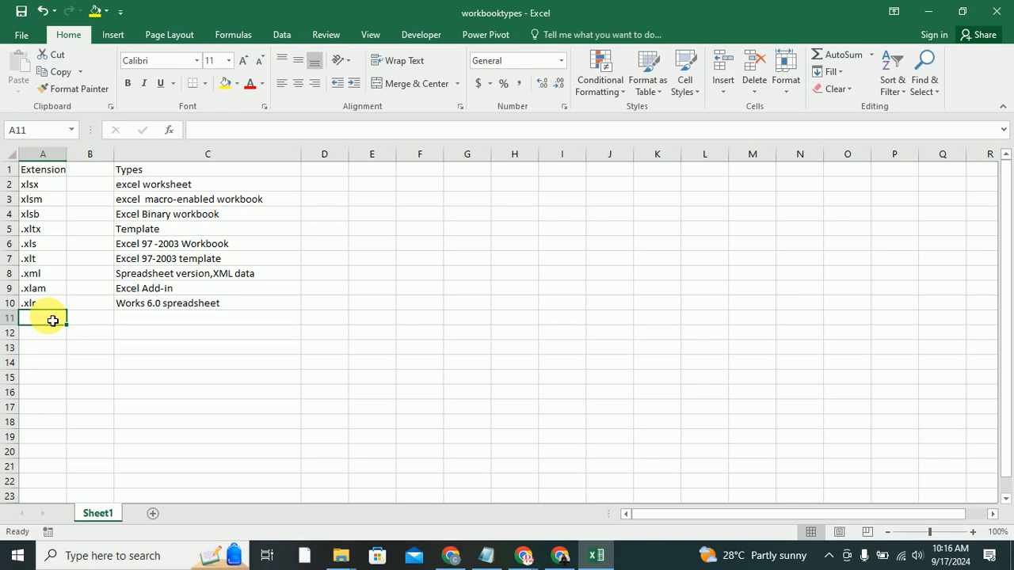
{"action": "type", "text": ".xlw"}
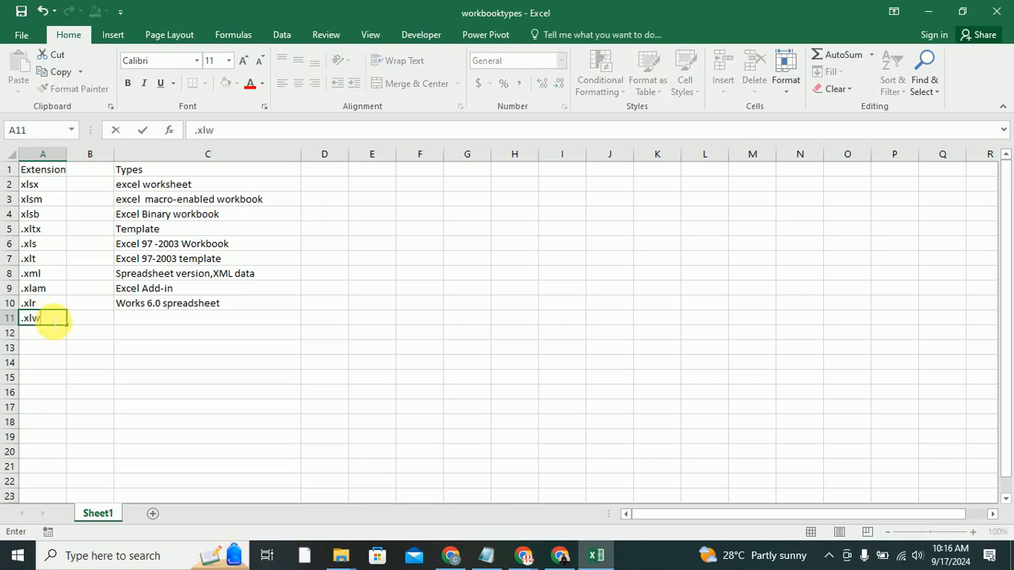
{"action": "left_click", "coordinate": [151, 321]}
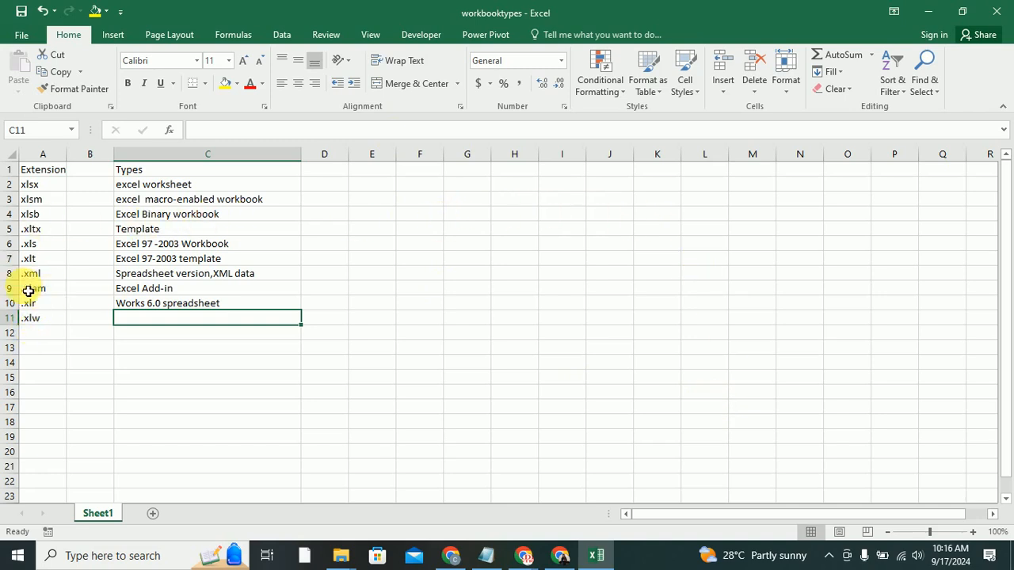
{"action": "left_click", "coordinate": [50, 274]}
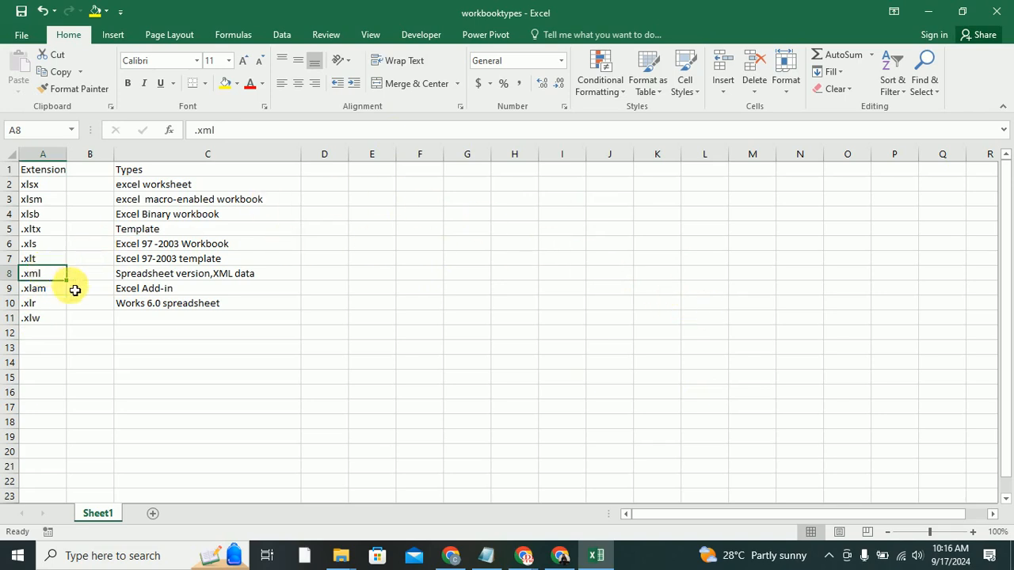
{"action": "left_click", "coordinate": [151, 324]}
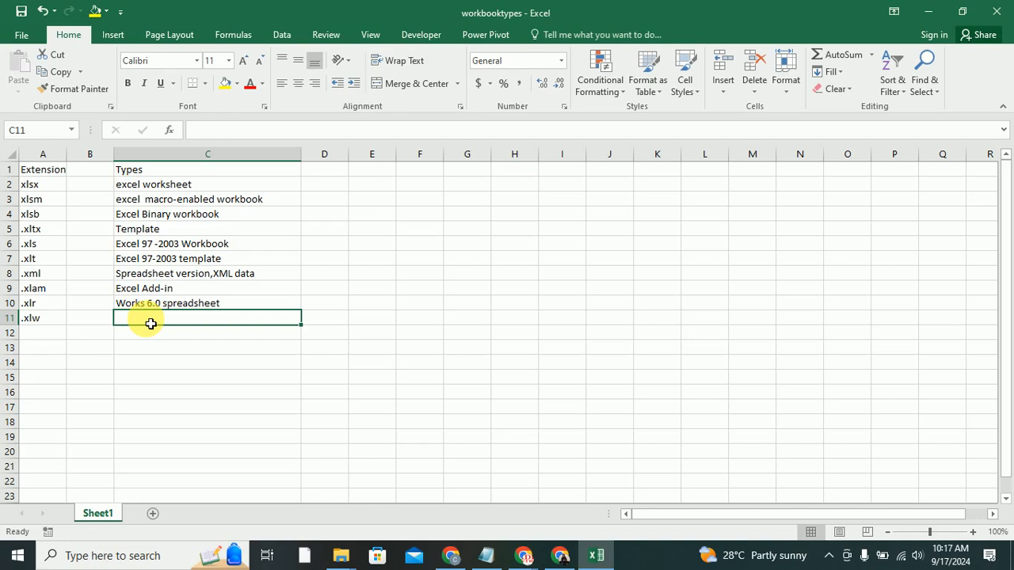
{"action": "type", "text": "Excel 4"}
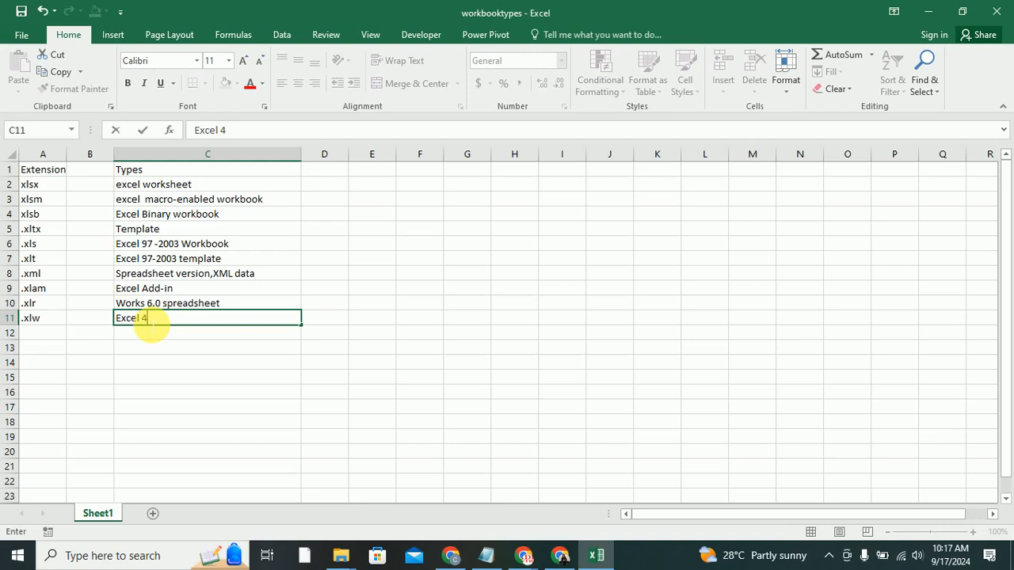
{"action": "type", "text": ".0 workbook"}
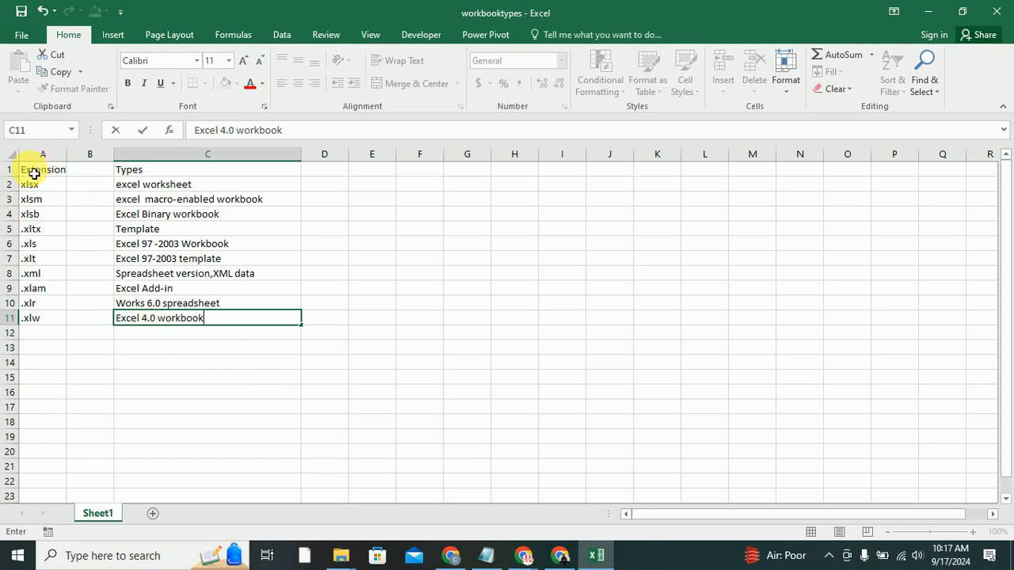
Step: Make the header cells A1:C1 bold and fill them with yellow
{"action": "left_click_drag", "start_coordinate": [34, 174], "coordinate": [147, 170]}
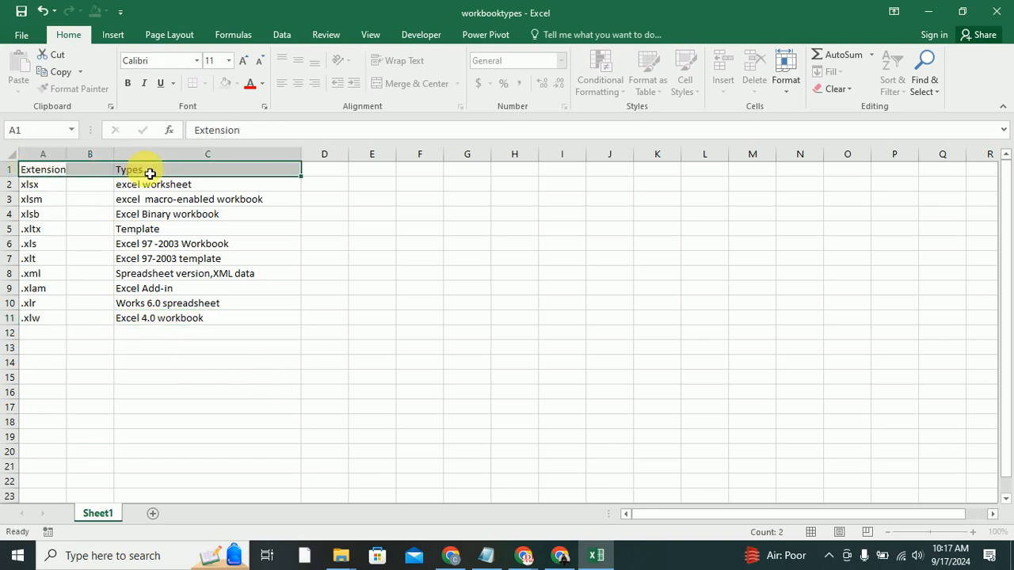
{"action": "left_click", "coordinate": [129, 83]}
{"action": "left_click", "coordinate": [225, 84]}
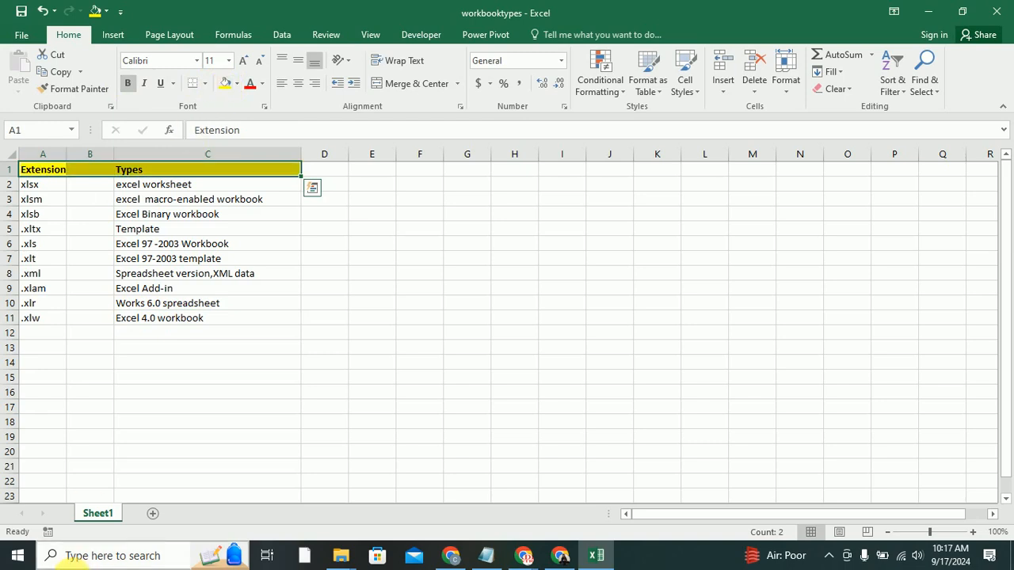
Step: Rename the worksheet Sheet1 as Types
{"action": "right_click", "coordinate": [86, 513]}
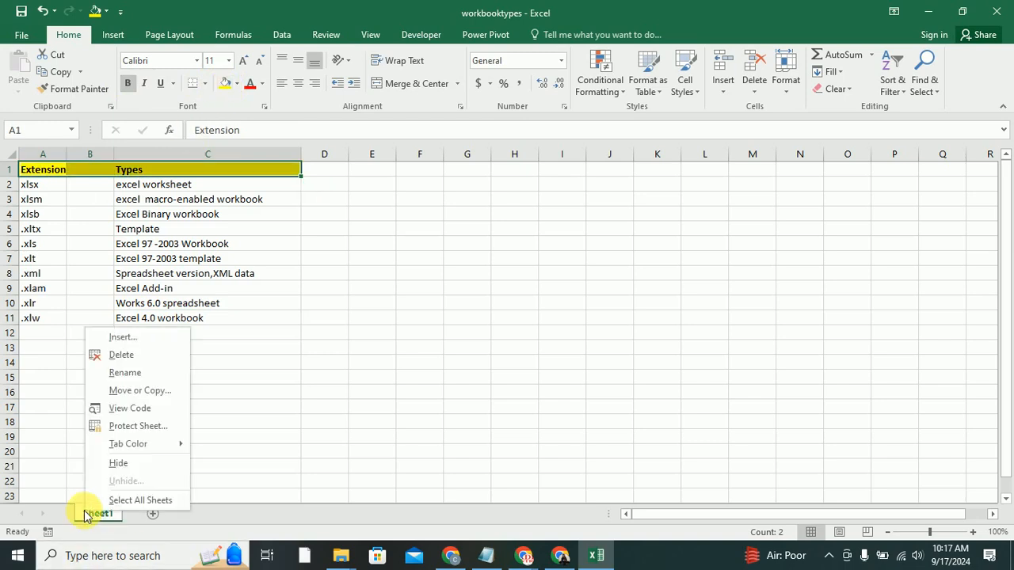
{"action": "left_click", "coordinate": [125, 374]}
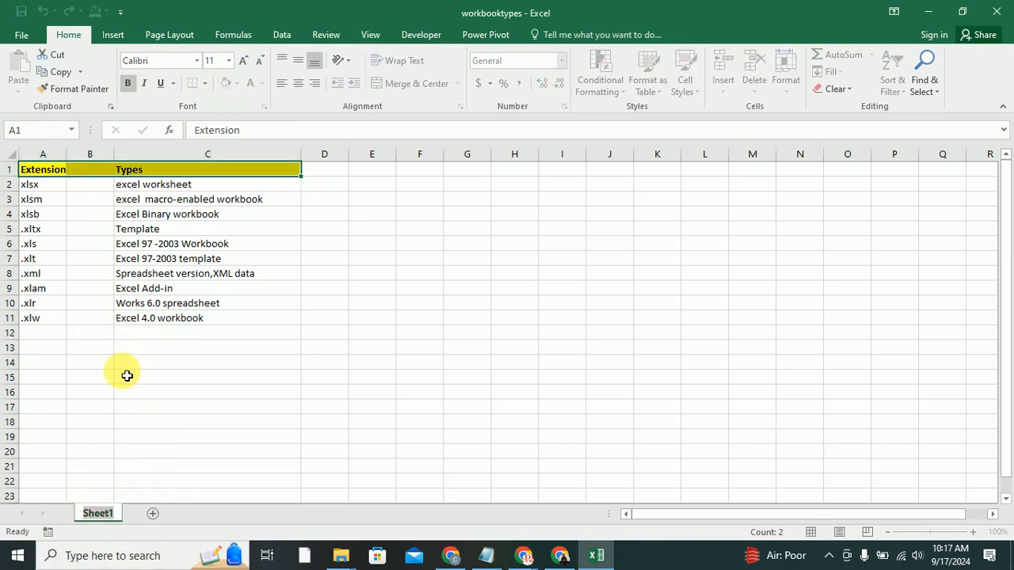
{"action": "type", "text": "Ty"}
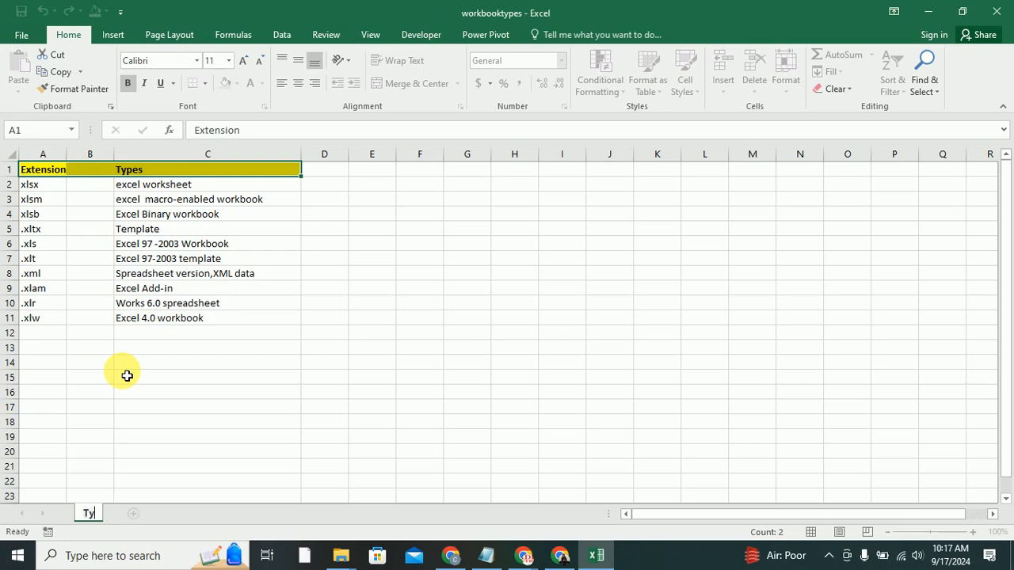
{"action": "type", "text": "pes"}
{"action": "left_click", "coordinate": [182, 410]}
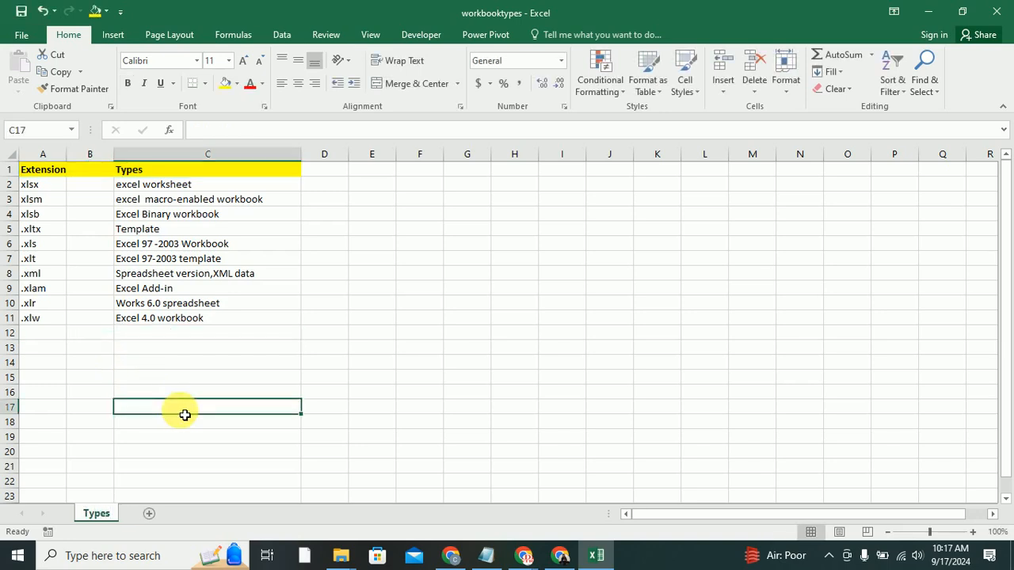
Step: Apply thick outside borders around the extension table in A1:C11
{"action": "left_click_drag", "start_coordinate": [30, 172], "coordinate": [218, 323]}
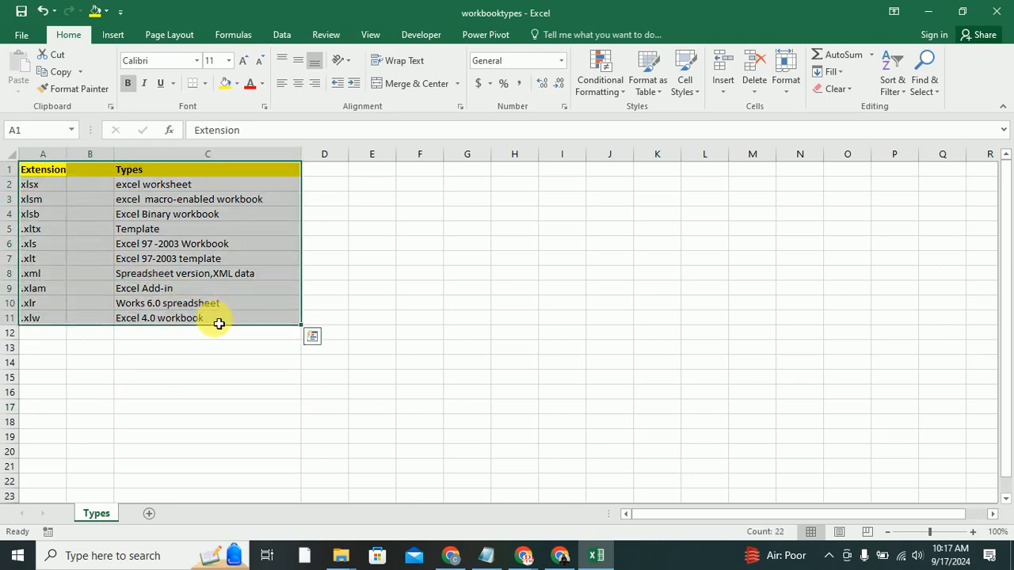
{"action": "left_click", "coordinate": [204, 84]}
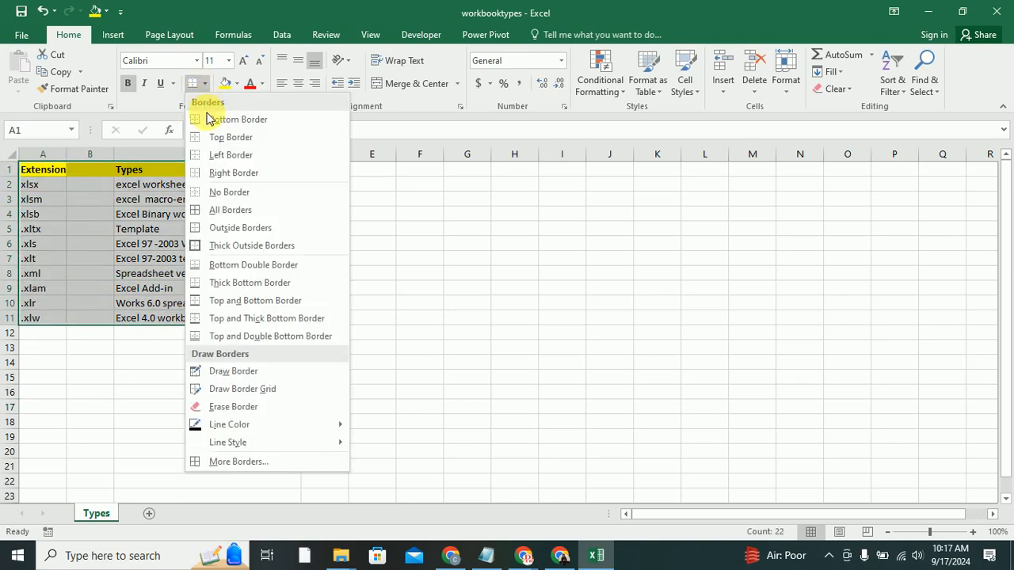
{"action": "left_click", "coordinate": [222, 245]}
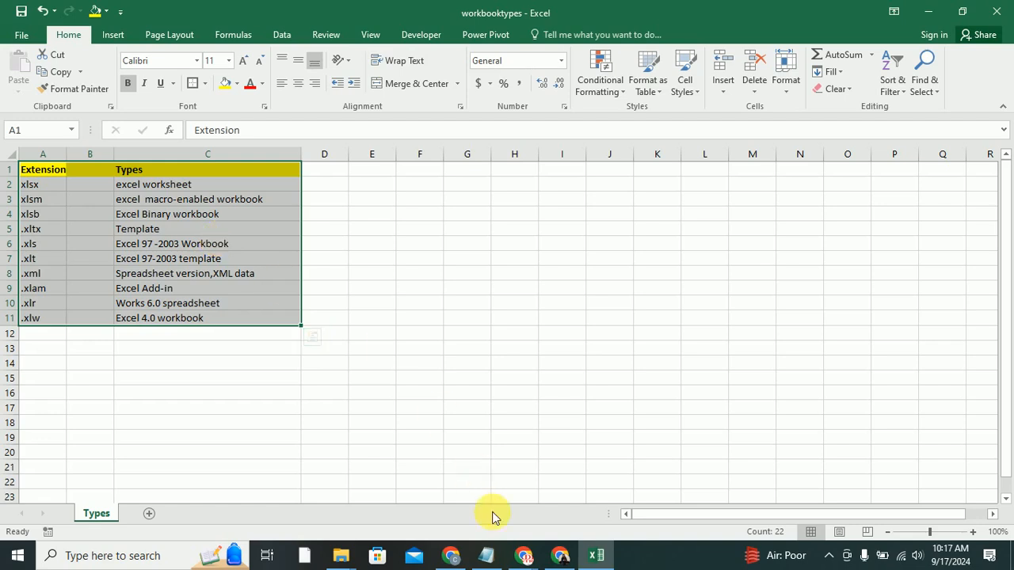
{"action": "left_click", "coordinate": [497, 437]}
{"action": "left_click", "coordinate": [44, 189]}
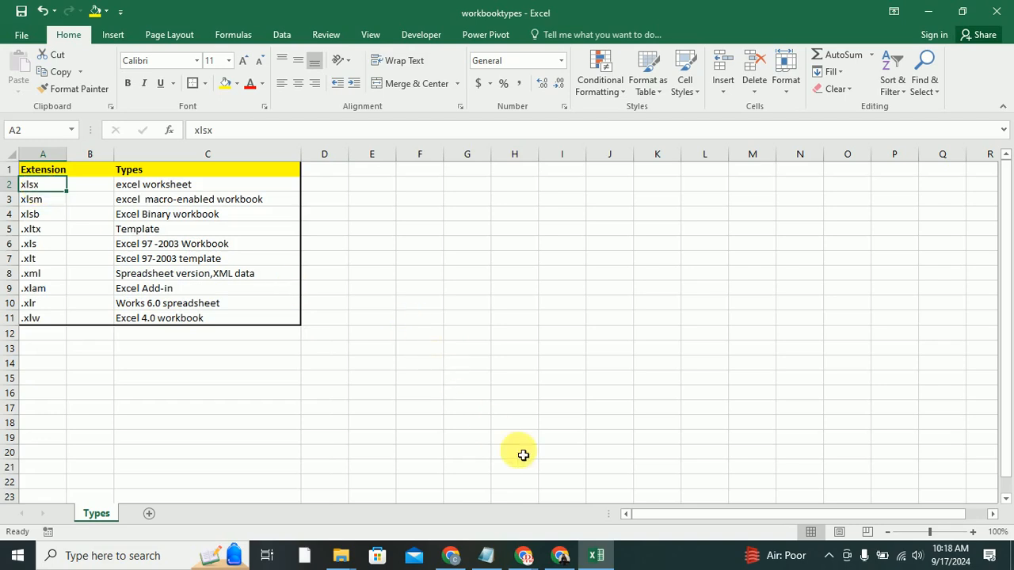
Step: Switch to the Google Meet window to check on the class and return to the Excel workbook
{"action": "mouse_move", "coordinate": [518, 555]}
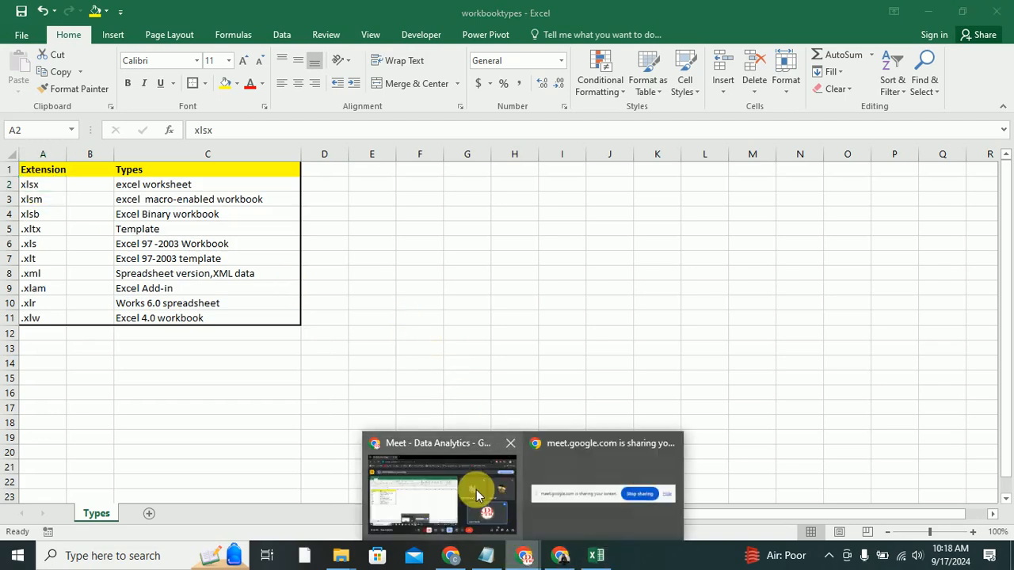
{"action": "left_click", "coordinate": [475, 430]}
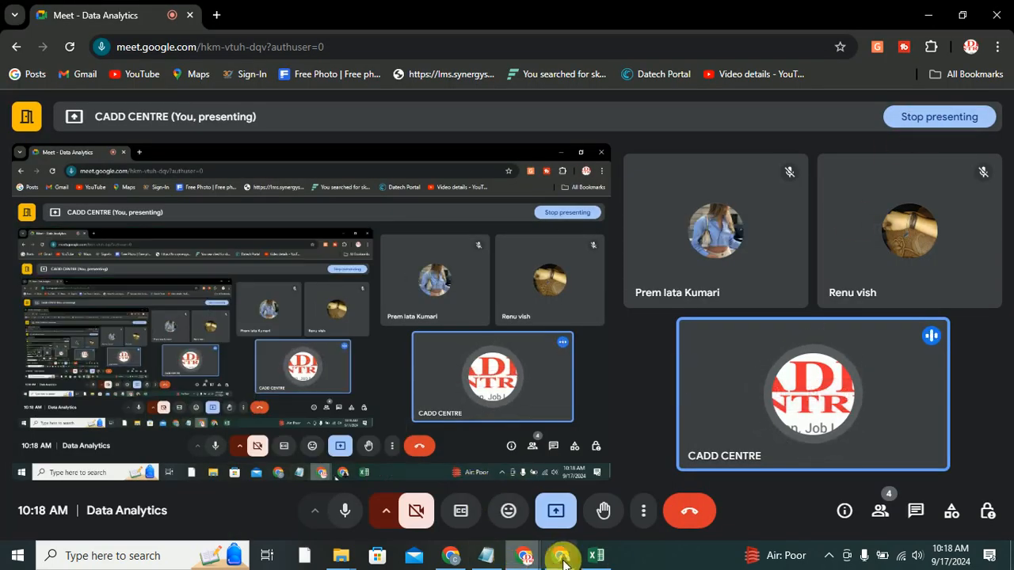
{"action": "left_click", "coordinate": [595, 555]}
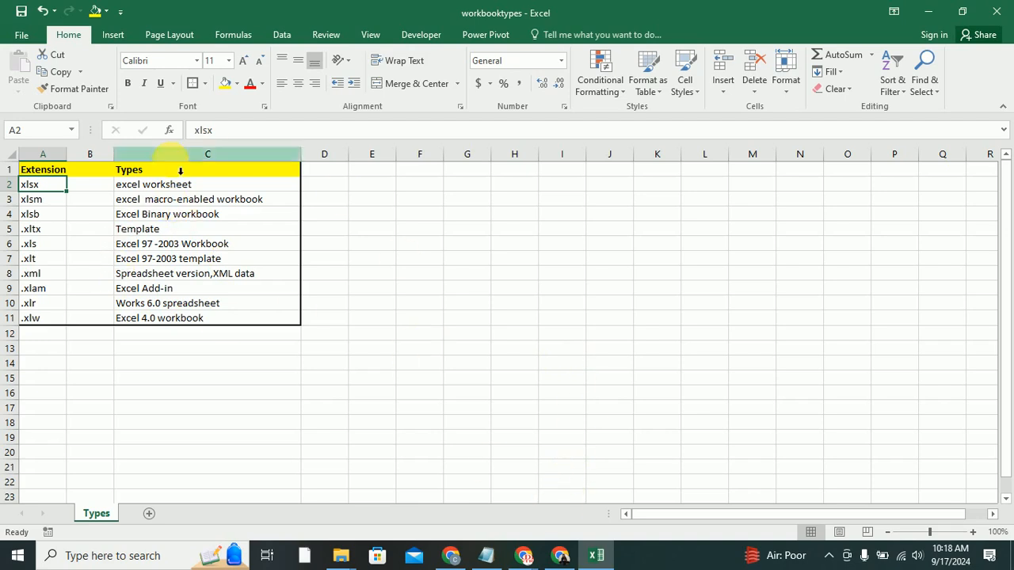
Step: Switch to Chrome and search Google for "excel workbook types" in a new tab
{"action": "left_click", "coordinate": [558, 554]}
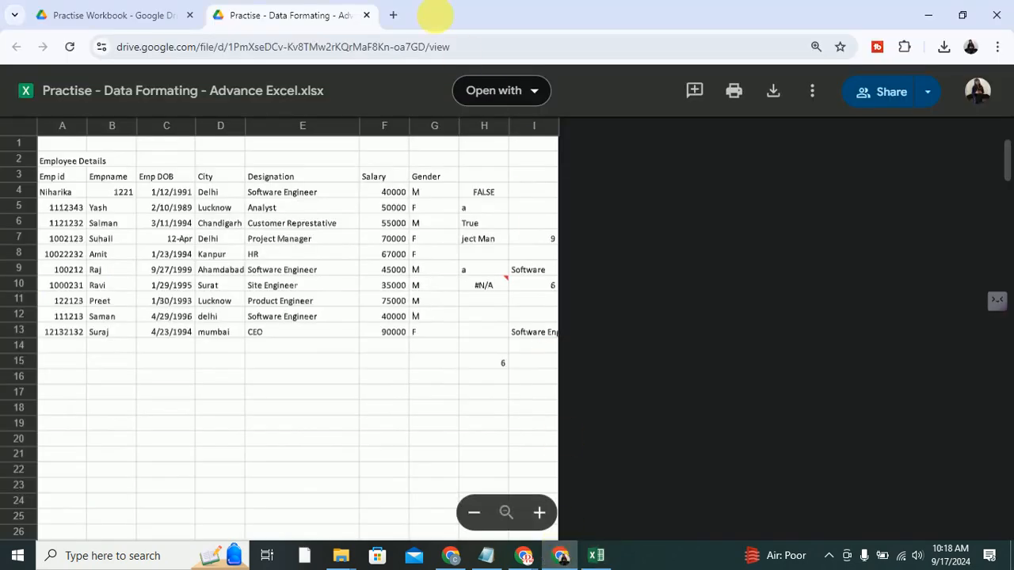
{"action": "left_click", "coordinate": [393, 15]}
{"action": "left_click", "coordinate": [389, 46]}
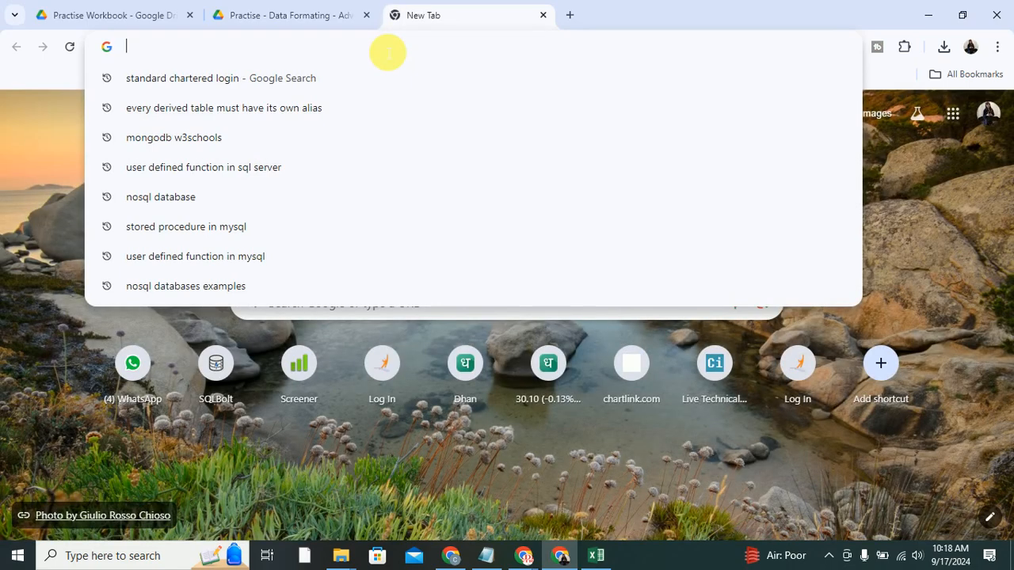
{"action": "type", "text": "excel "}
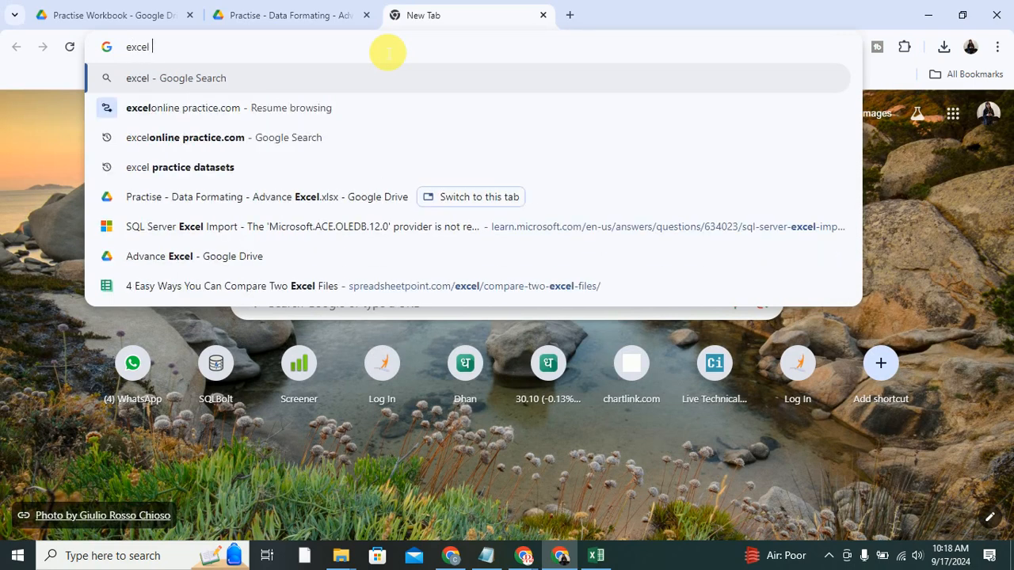
{"action": "type", "text": "to"}
{"action": "key", "text": "BackSpace"}
{"action": "key", "text": "BackSpace"}
{"action": "type", "text": "w"}
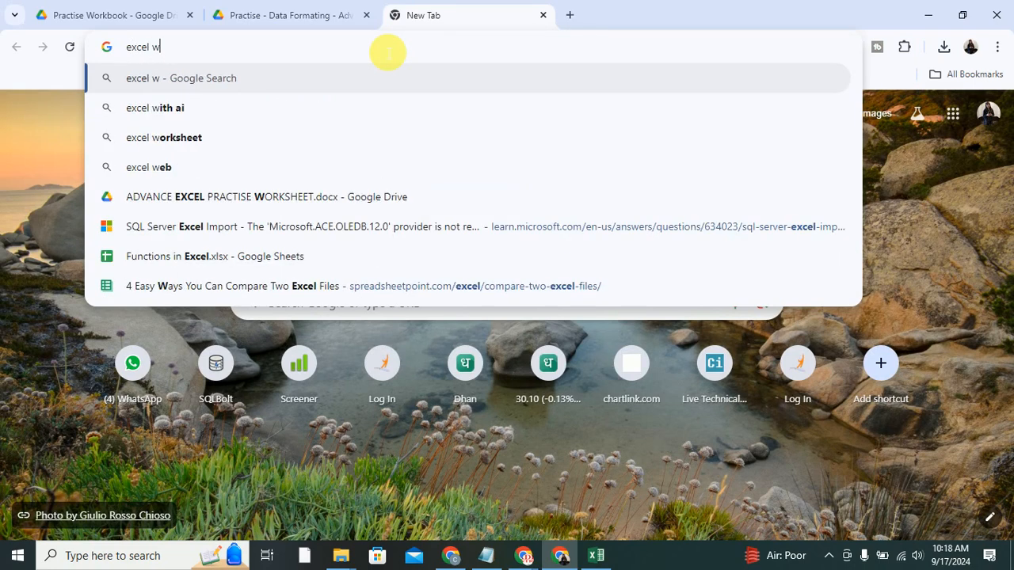
{"action": "type", "text": "orkbook ty"}
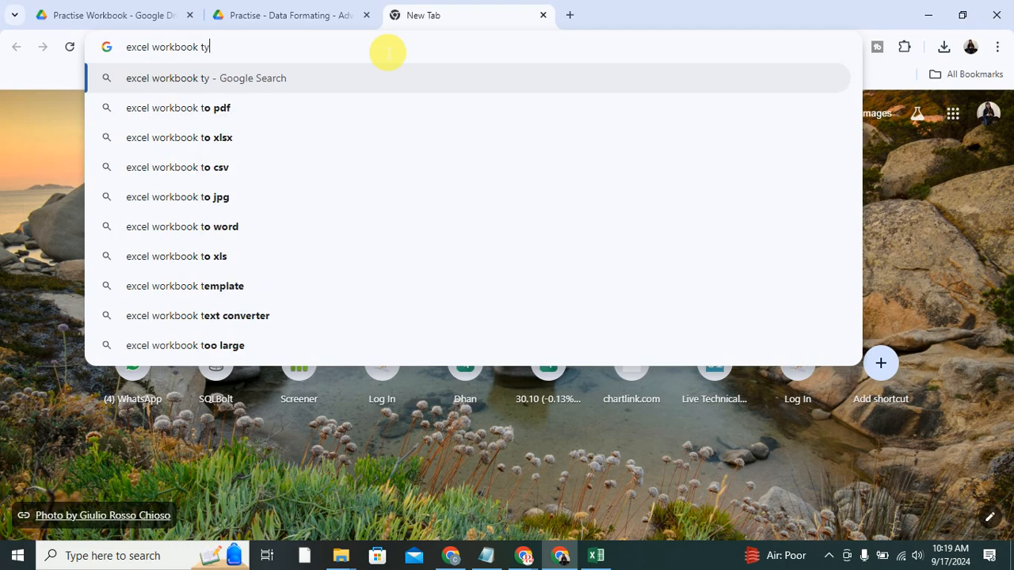
{"action": "type", "text": "pes"}
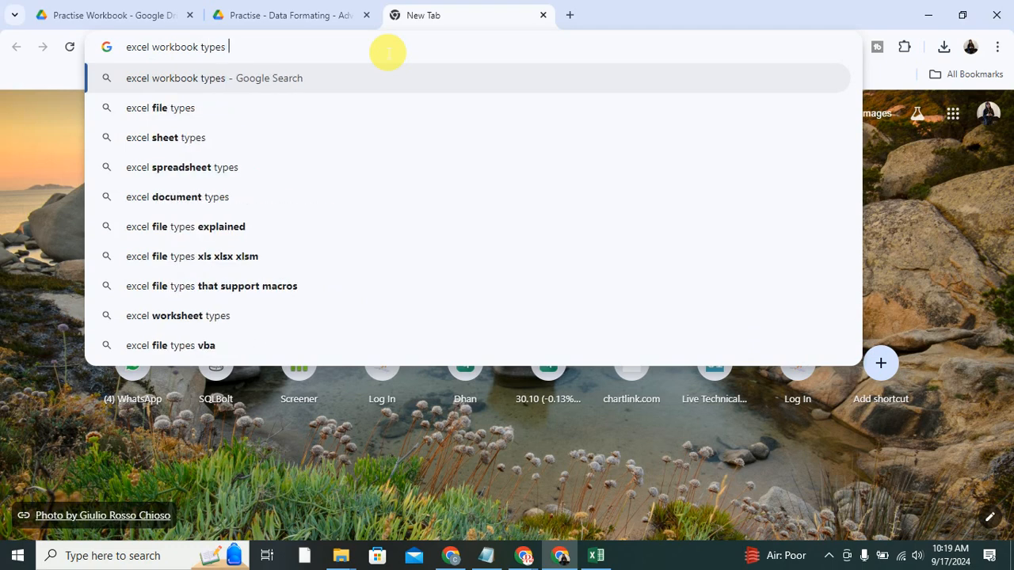
{"action": "key", "text": "Return"}
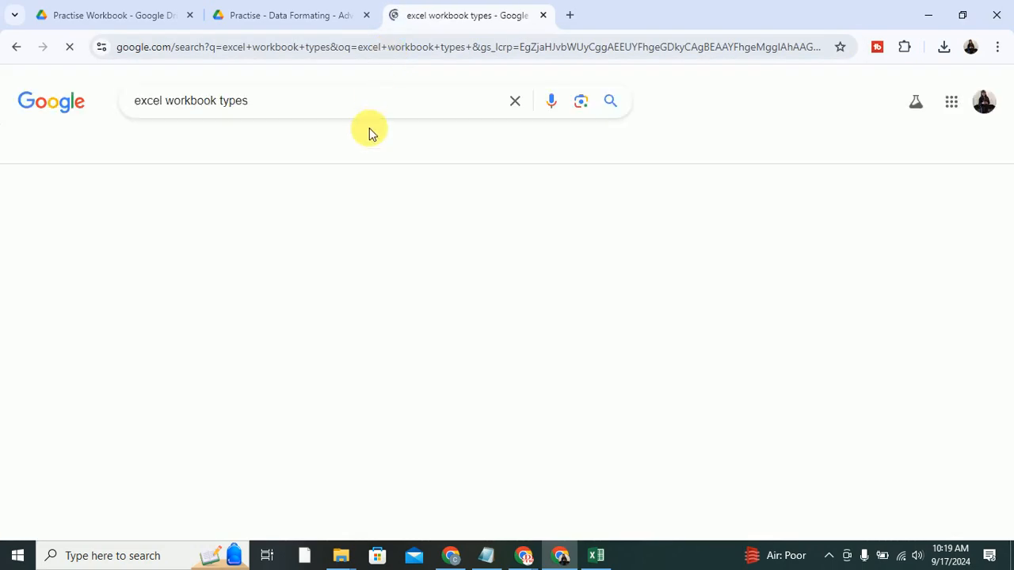
Step: Open the Microsoft Support result "File formats that are supported in Excel" in a new tab and switch to it
{"action": "scroll", "coordinate": [270, 329], "scroll_direction": "down", "scroll_amount": 5}
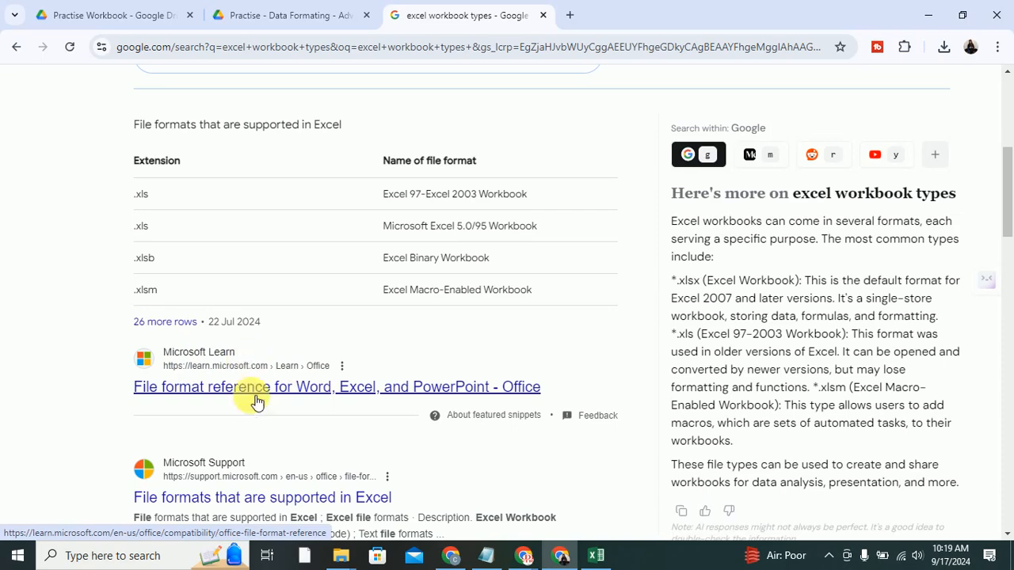
{"action": "scroll", "coordinate": [256, 400], "scroll_direction": "down", "scroll_amount": 1}
{"action": "middle_click", "coordinate": [264, 424]}
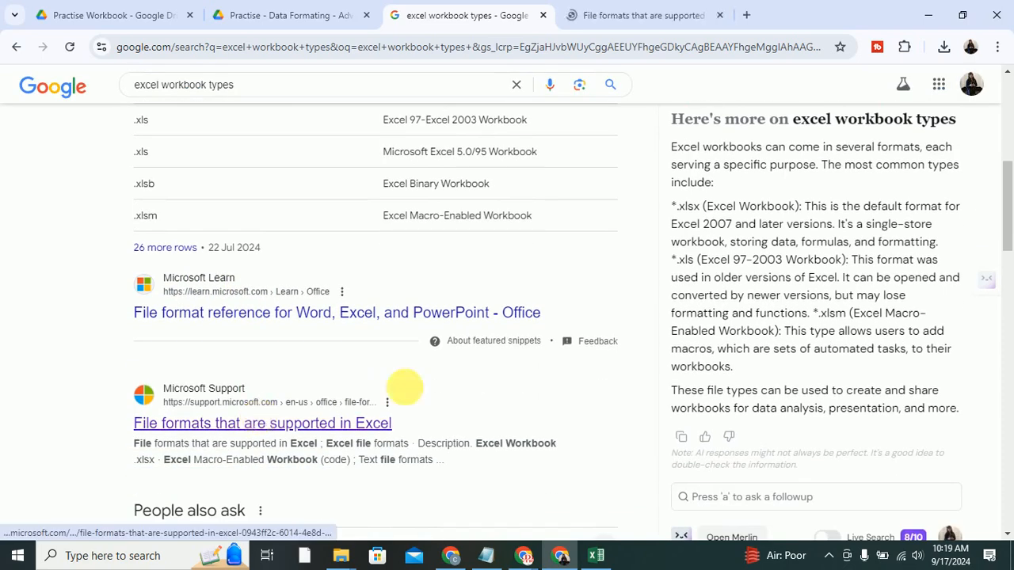
{"action": "left_click", "coordinate": [647, 23]}
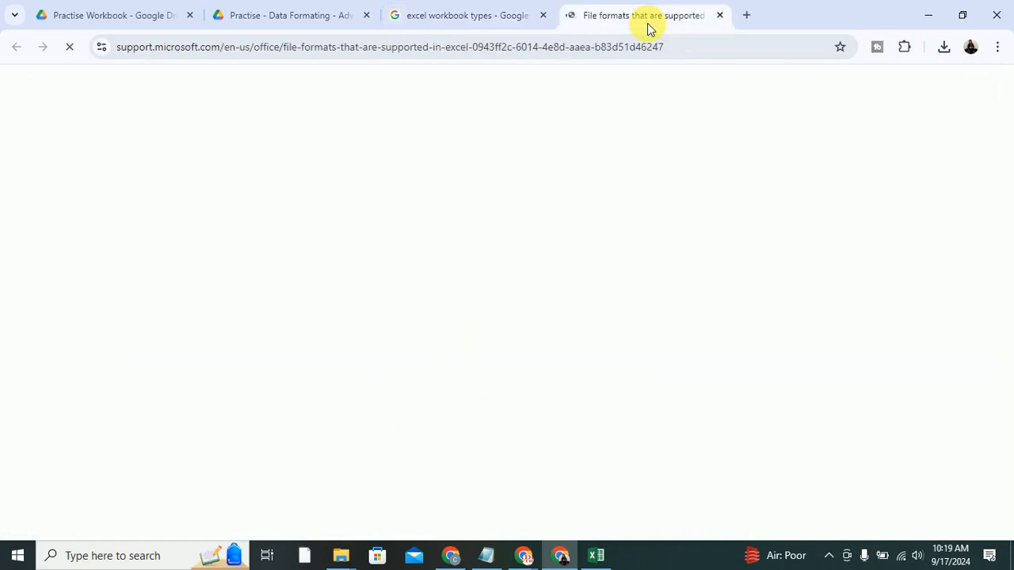
Step: Review the Excel file formats table in the article, highlighting the description of the .xlsx Excel Workbook format
{"action": "scroll", "coordinate": [325, 289], "scroll_direction": "down", "scroll_amount": 3}
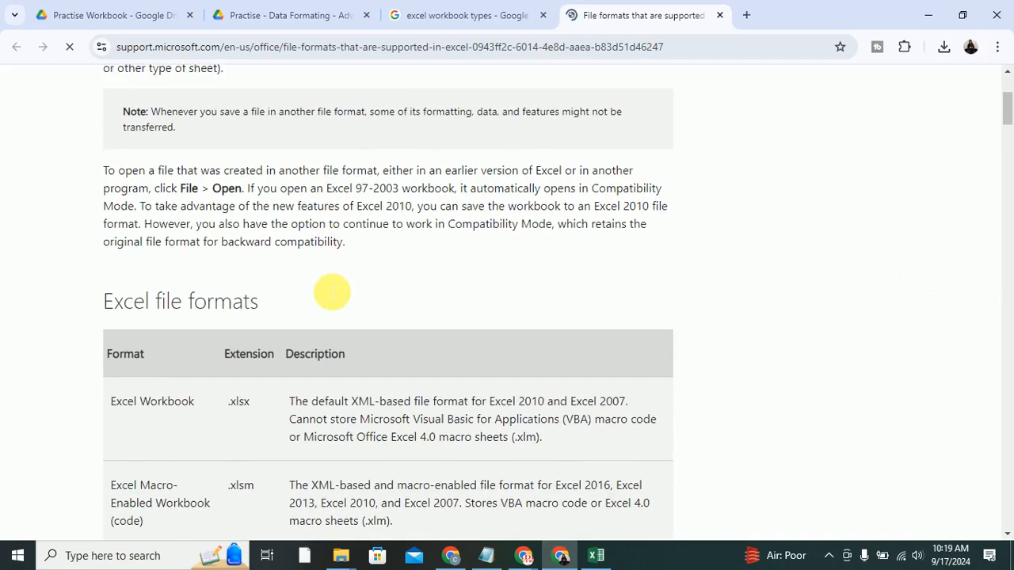
{"action": "scroll", "coordinate": [326, 289], "scroll_direction": "down", "scroll_amount": 2}
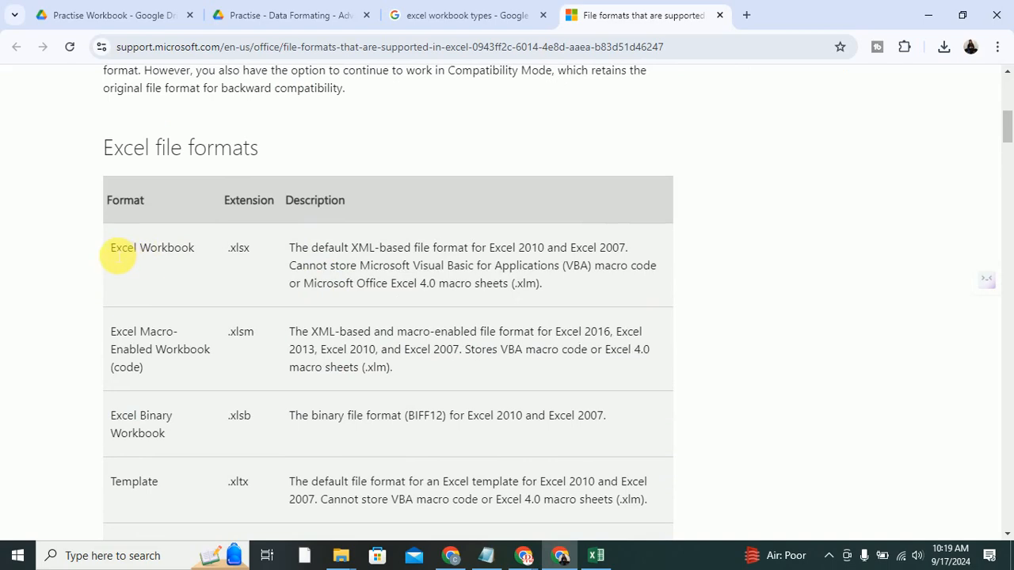
{"action": "left_click_drag", "start_coordinate": [113, 249], "coordinate": [537, 288]}
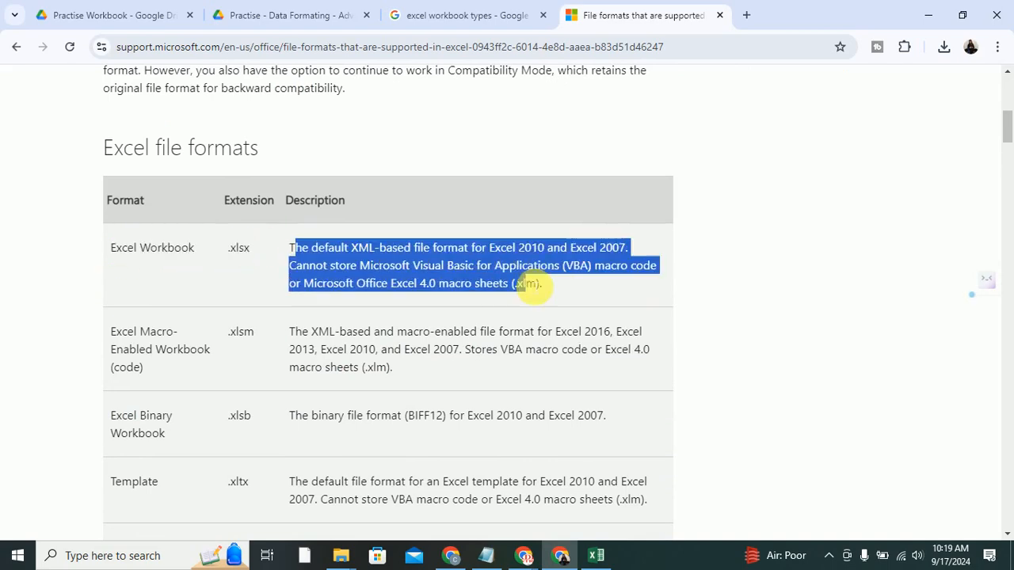
{"action": "scroll", "coordinate": [545, 290], "scroll_direction": "down", "scroll_amount": 5}
{"action": "scroll", "coordinate": [545, 290], "scroll_direction": "down", "scroll_amount": 8}
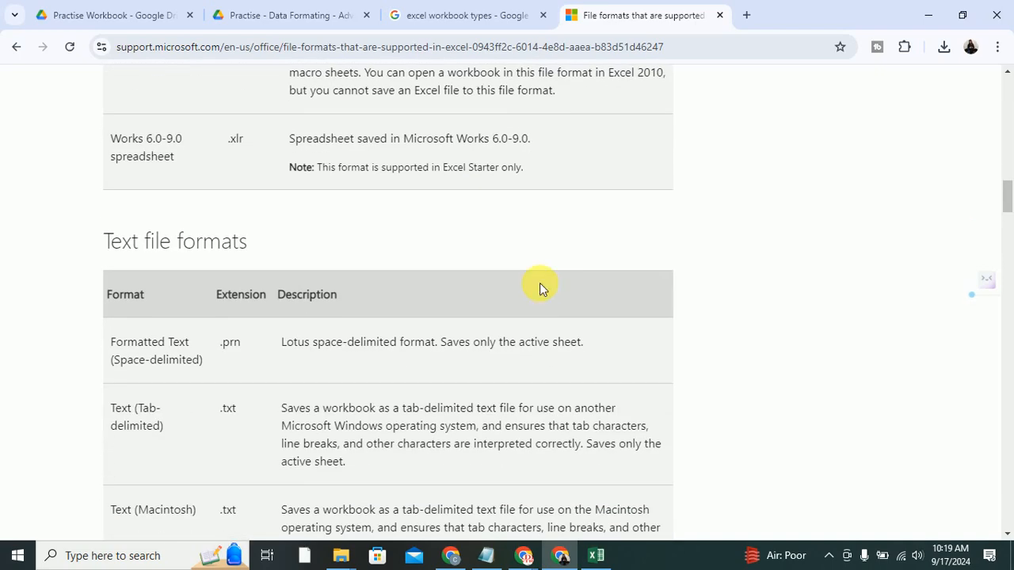
Step: Examine the article's tables of text file formats, other file formats and formats that use the Clipboard
{"action": "scroll", "coordinate": [147, 344], "scroll_direction": "down", "scroll_amount": 3}
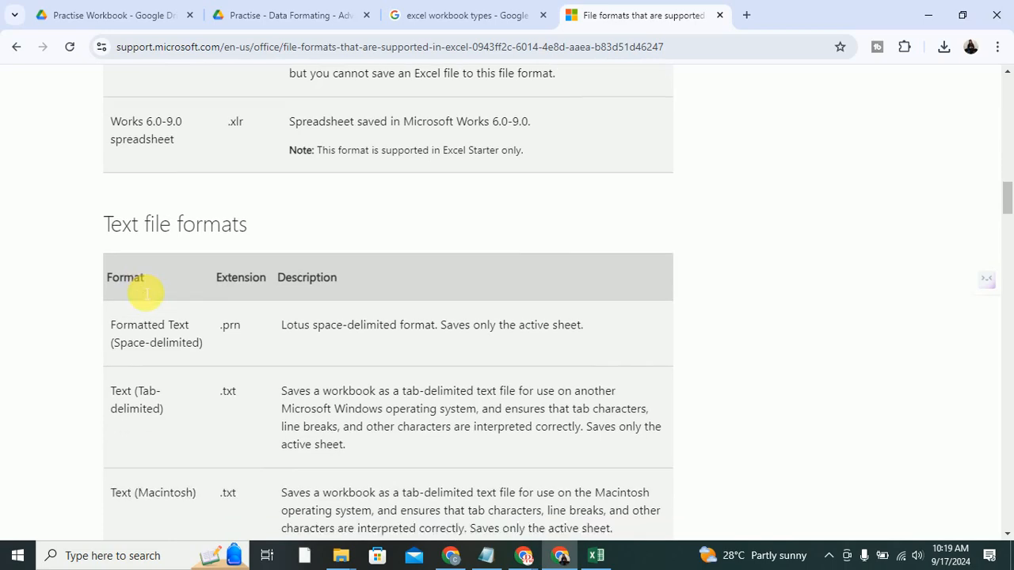
{"action": "scroll", "coordinate": [68, 438], "scroll_direction": "down", "scroll_amount": 5}
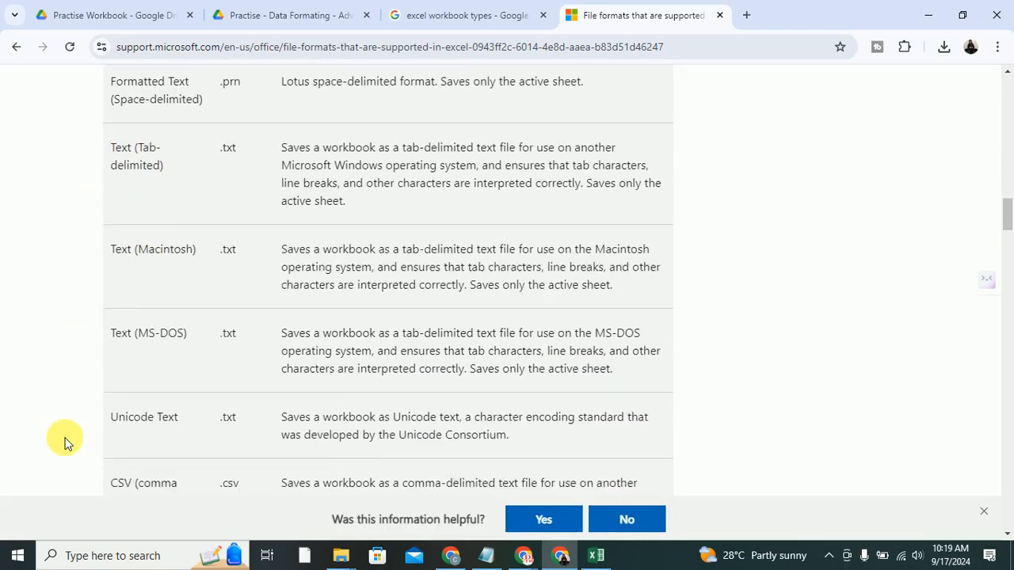
{"action": "scroll", "coordinate": [72, 432], "scroll_direction": "down", "scroll_amount": 4}
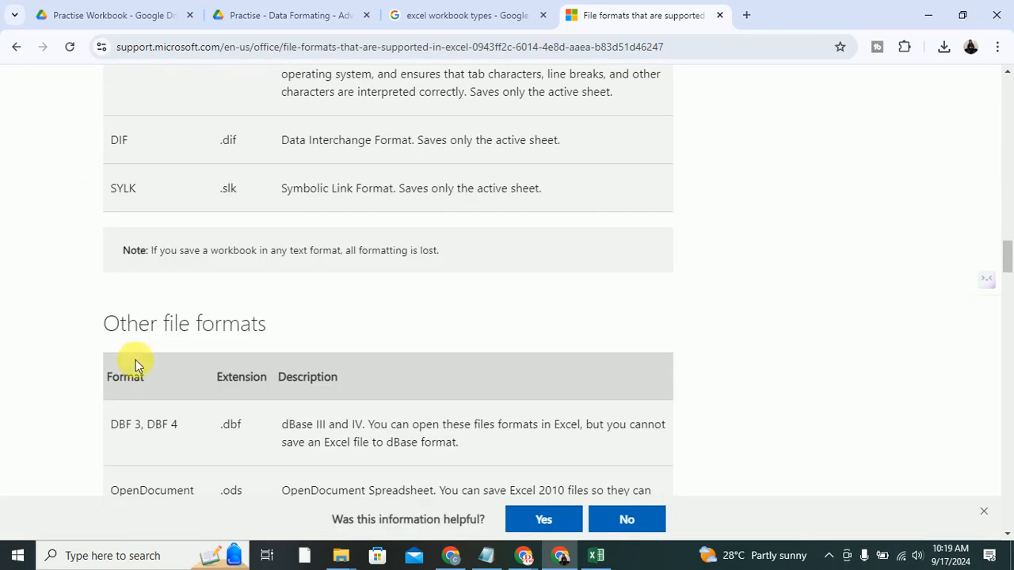
{"action": "scroll", "coordinate": [641, 342], "scroll_direction": "down", "scroll_amount": 1}
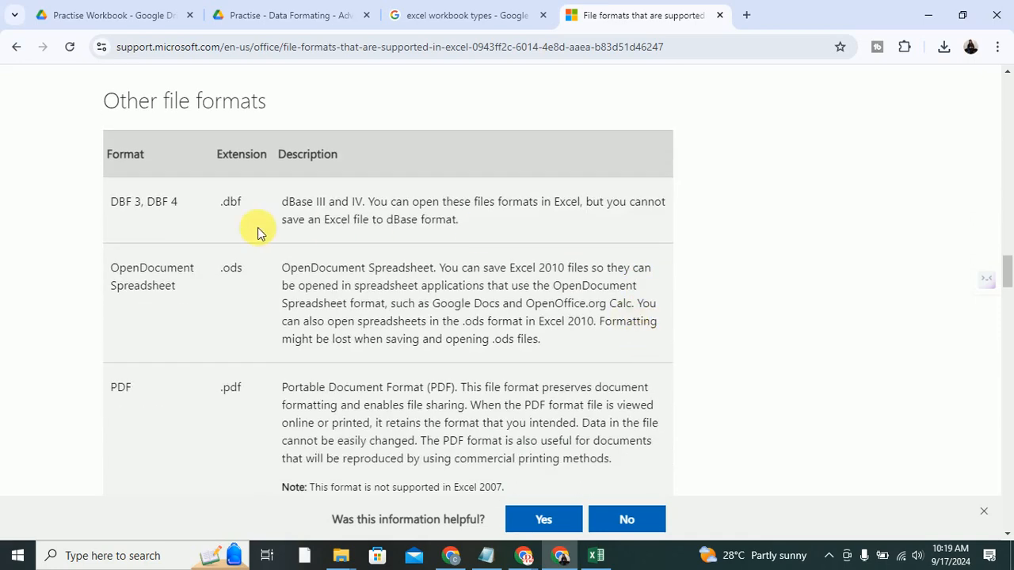
{"action": "scroll", "coordinate": [317, 427], "scroll_direction": "down", "scroll_amount": 4}
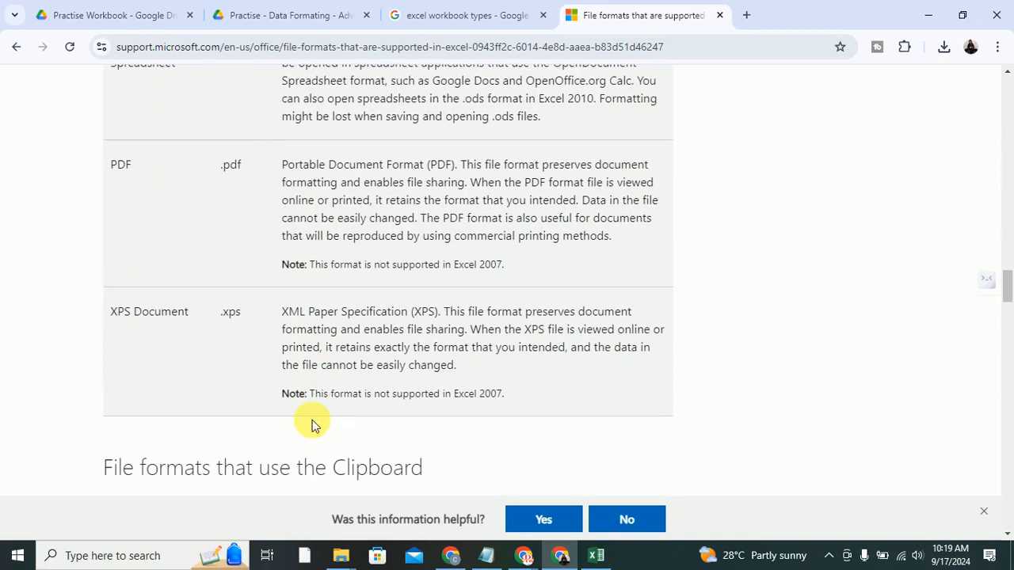
{"action": "scroll", "coordinate": [311, 427], "scroll_direction": "down", "scroll_amount": 4}
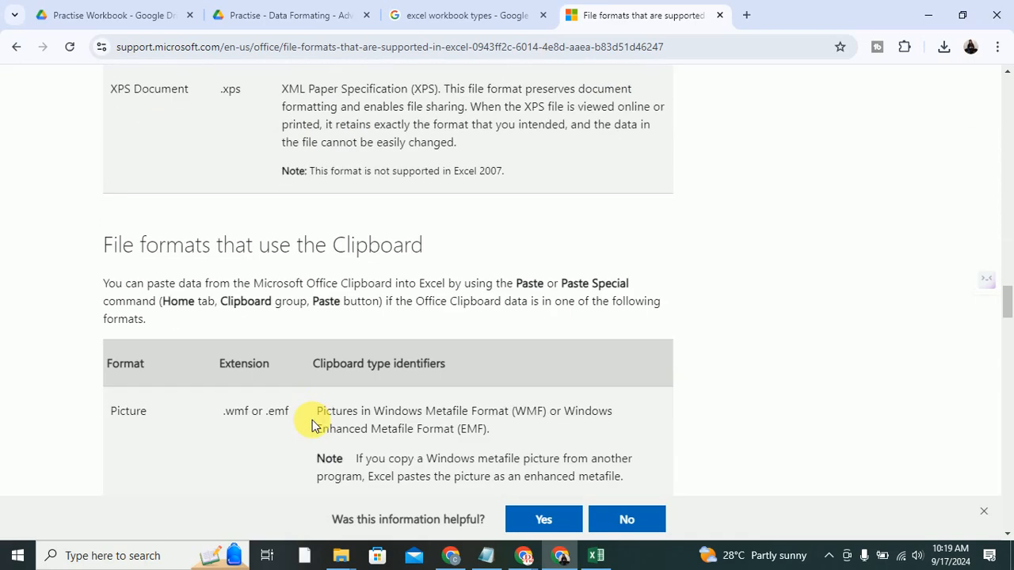
{"action": "scroll", "coordinate": [311, 426], "scroll_direction": "down", "scroll_amount": 4}
{"action": "scroll", "coordinate": [123, 349], "scroll_direction": "down", "scroll_amount": 2}
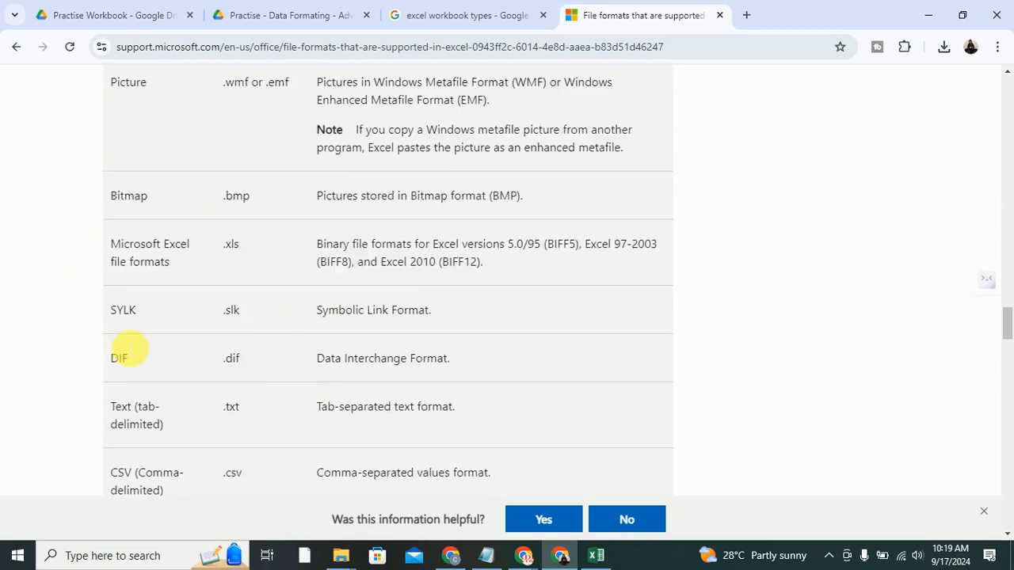
{"action": "scroll", "coordinate": [127, 348], "scroll_direction": "down", "scroll_amount": 3}
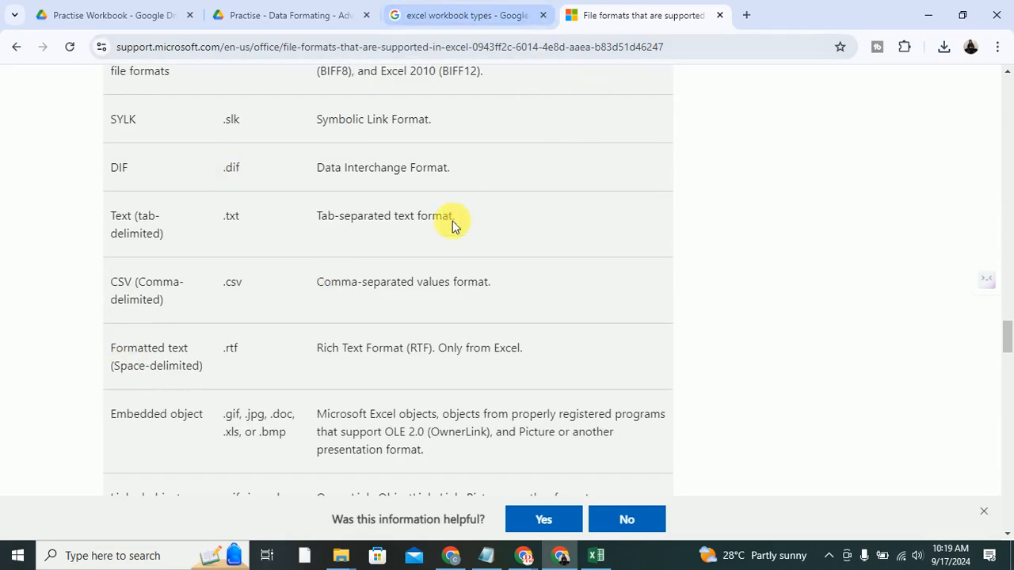
Step: Examine the rest of the article, including the Clipboard formats and the file formats not supported in Excel Starter
{"action": "scroll", "coordinate": [305, 344], "scroll_direction": "down", "scroll_amount": 1}
{"action": "scroll", "coordinate": [304, 345], "scroll_direction": "down", "scroll_amount": 4}
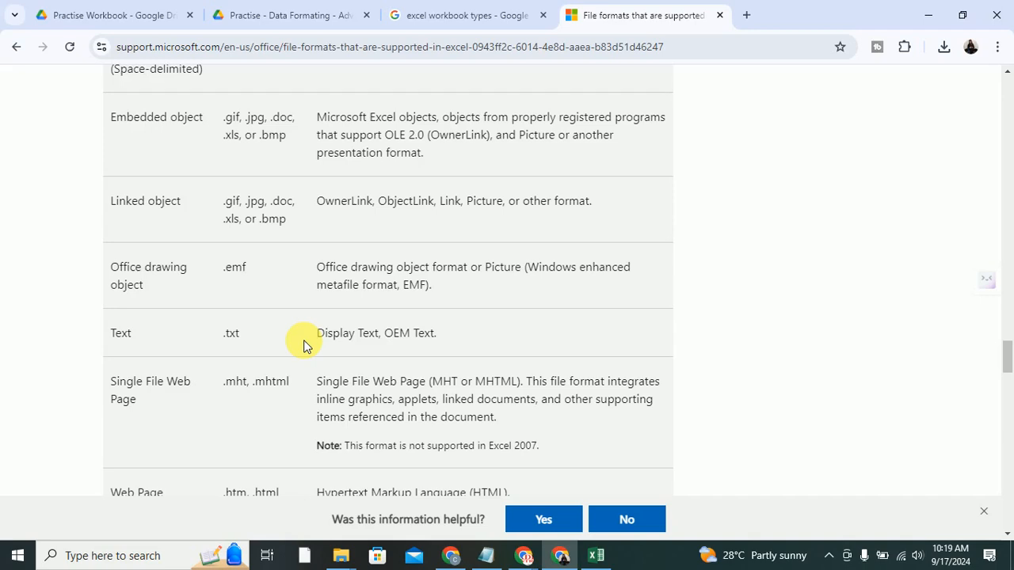
{"action": "scroll", "coordinate": [304, 347], "scroll_direction": "down", "scroll_amount": 4}
{"action": "scroll", "coordinate": [303, 346], "scroll_direction": "down", "scroll_amount": 5}
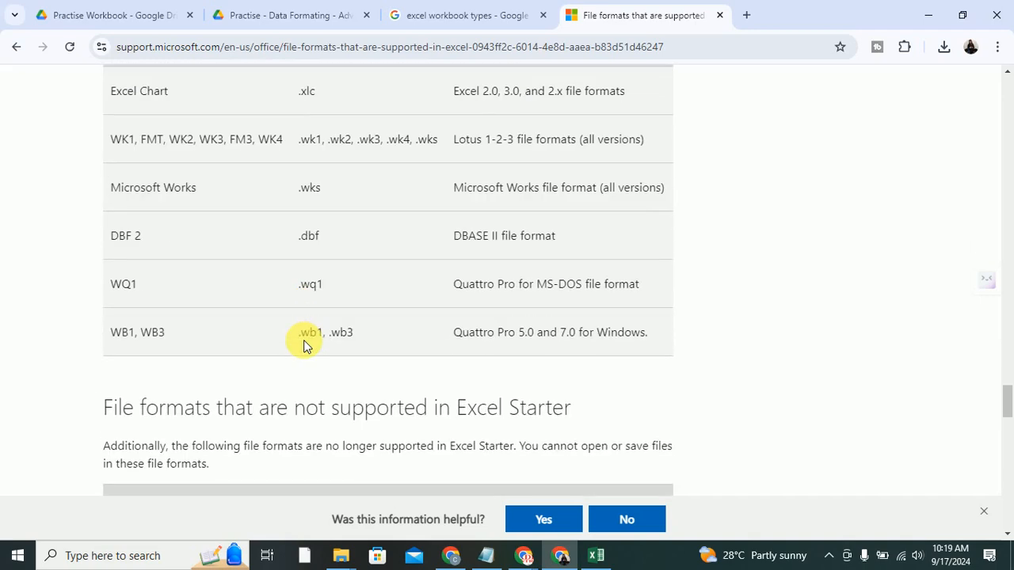
{"action": "scroll", "coordinate": [303, 346], "scroll_direction": "down", "scroll_amount": 3}
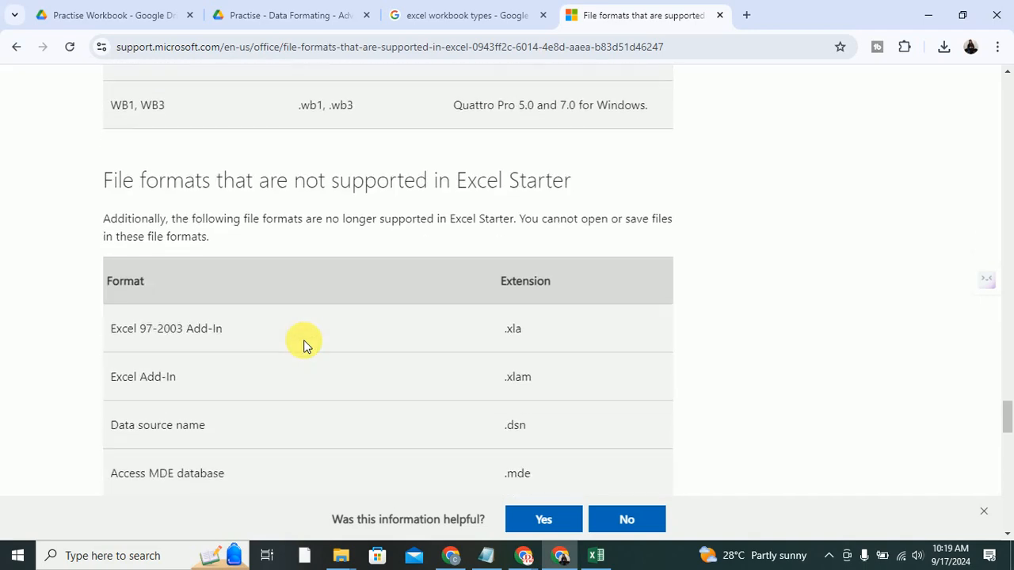
{"action": "scroll", "coordinate": [304, 347], "scroll_direction": "down", "scroll_amount": 1}
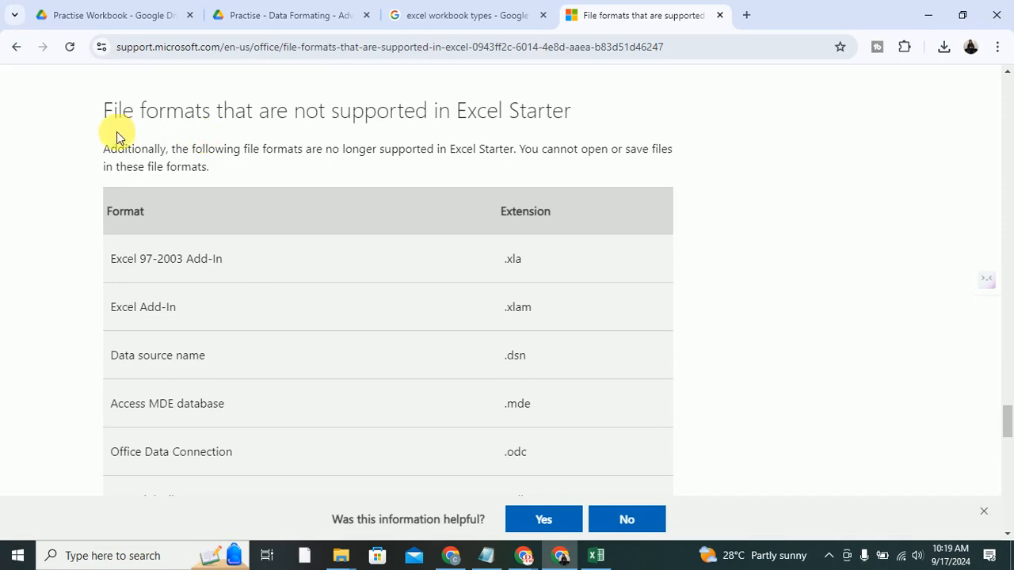
{"action": "scroll", "coordinate": [44, 251], "scroll_direction": "down", "scroll_amount": 1}
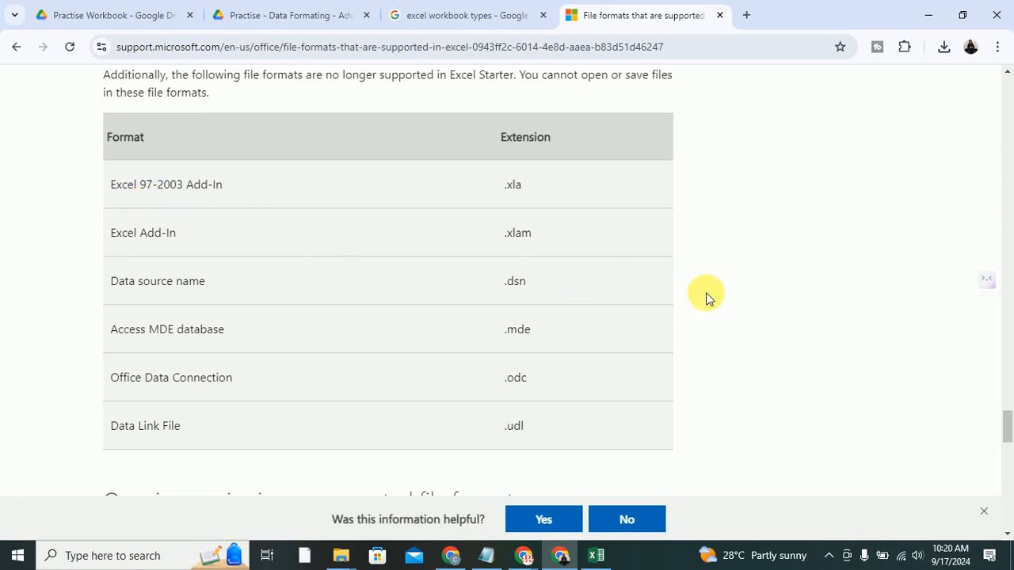
{"action": "scroll", "coordinate": [709, 297], "scroll_direction": "up", "scroll_amount": 1}
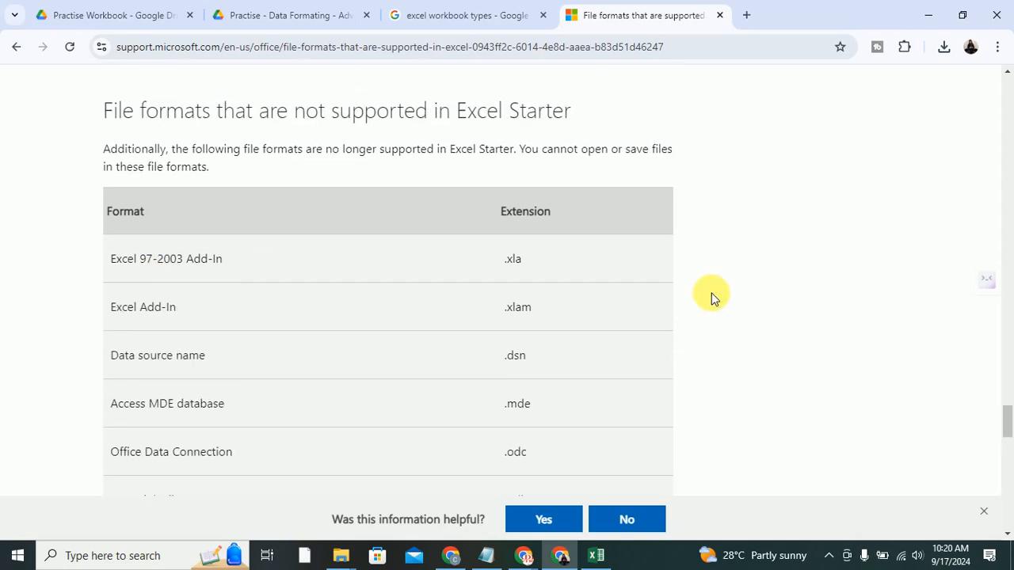
{"action": "scroll", "coordinate": [712, 297], "scroll_direction": "down", "scroll_amount": 8}
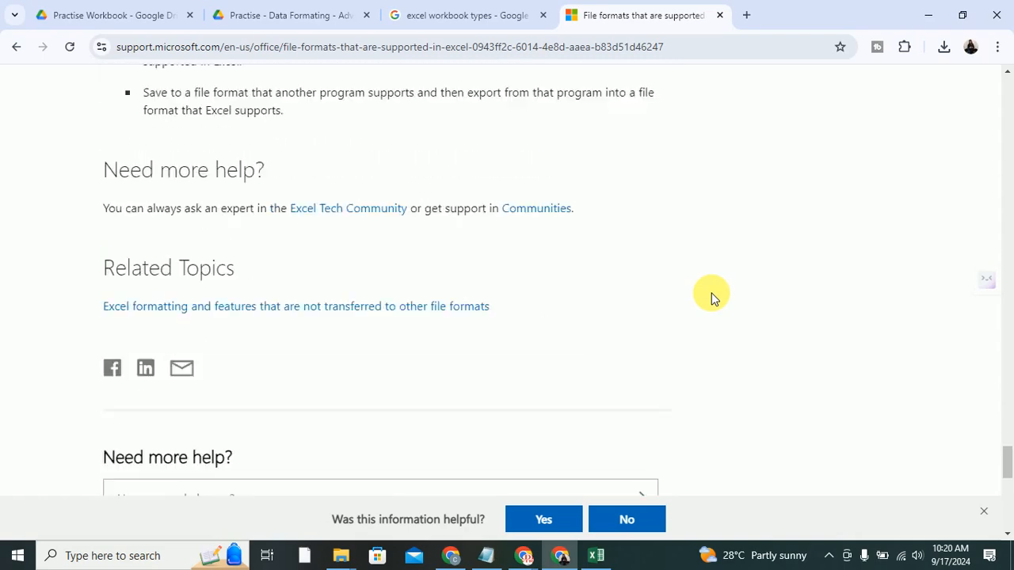
{"action": "scroll", "coordinate": [712, 297], "scroll_direction": "up", "scroll_amount": 15}
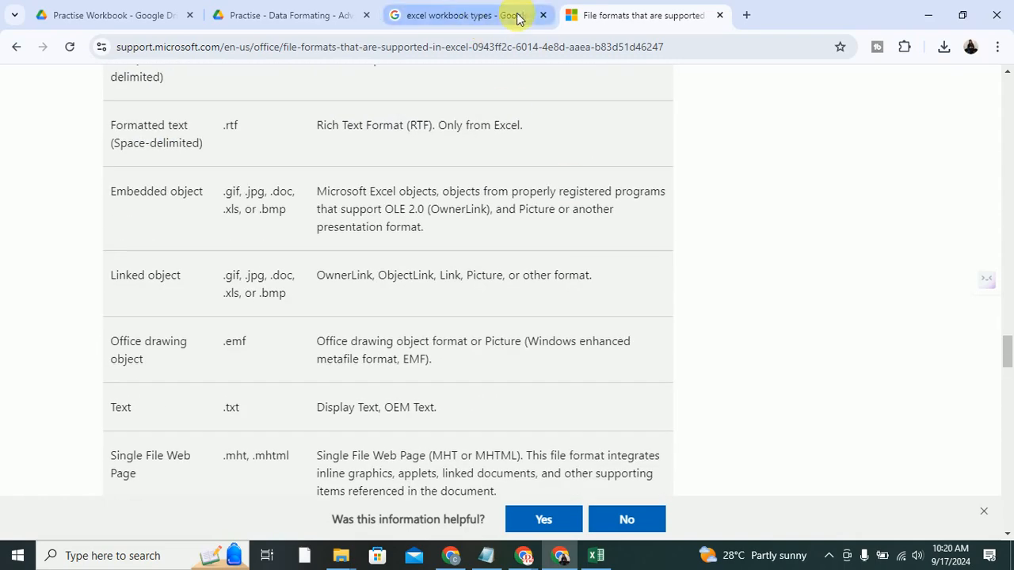
Step: Close the Google results tab and the Microsoft Support article tab, returning to the Practise - Data Formating file preview
{"action": "left_click", "coordinate": [529, 15]}
{"action": "left_click", "coordinate": [543, 15]}
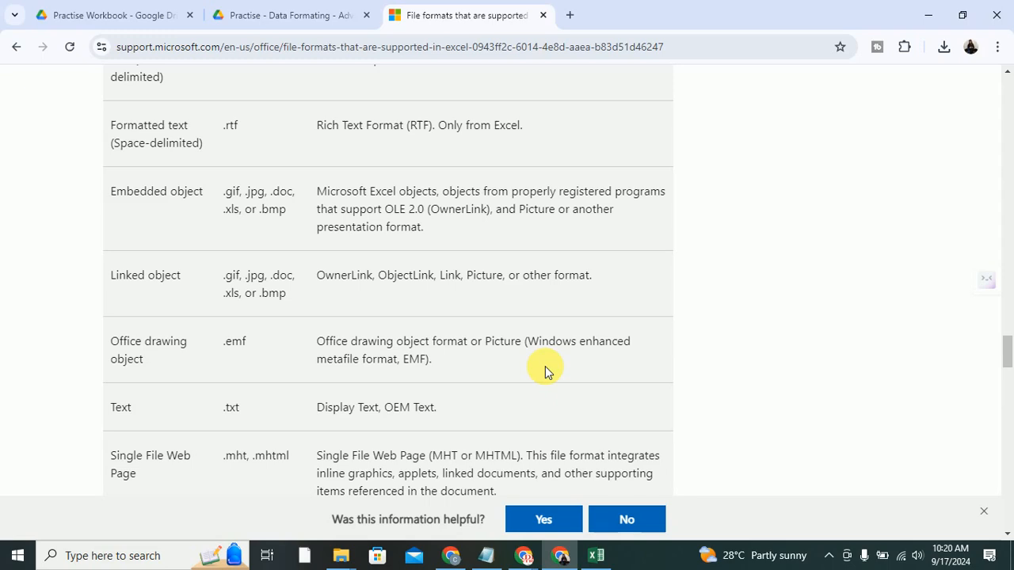
{"action": "left_click", "coordinate": [543, 16]}
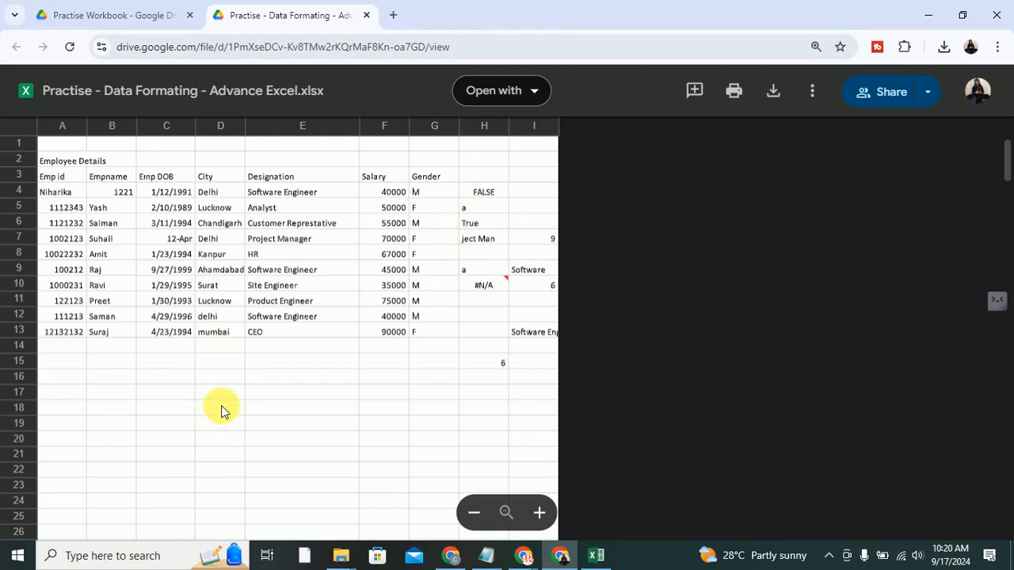
Step: Download "Practise - Data Formating - Advance Excel.xlsx" from Drive and open it in Excel with editing enabled
{"action": "left_click", "coordinate": [772, 94]}
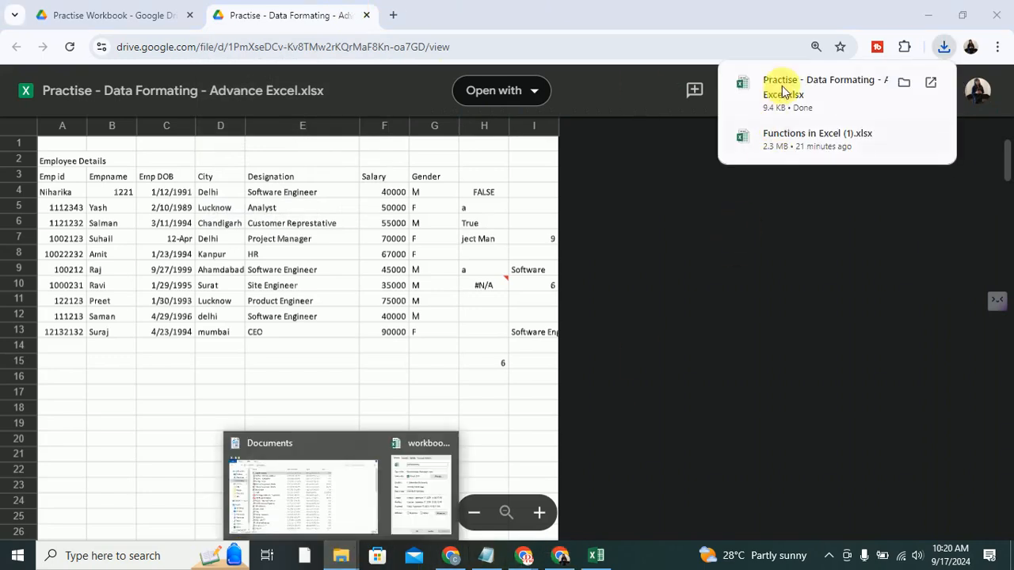
{"action": "left_click", "coordinate": [788, 95]}
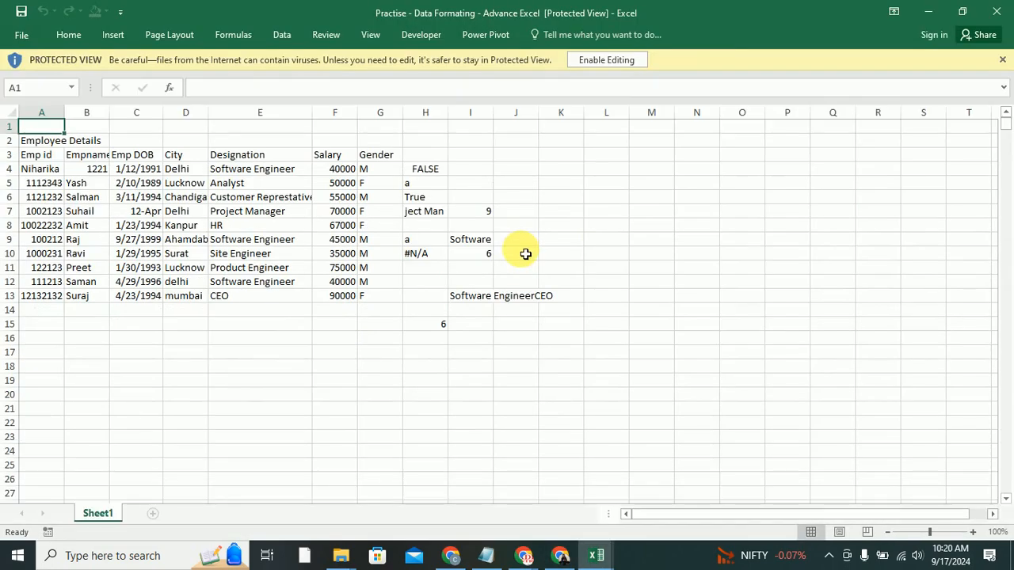
{"action": "left_click", "coordinate": [611, 59]}
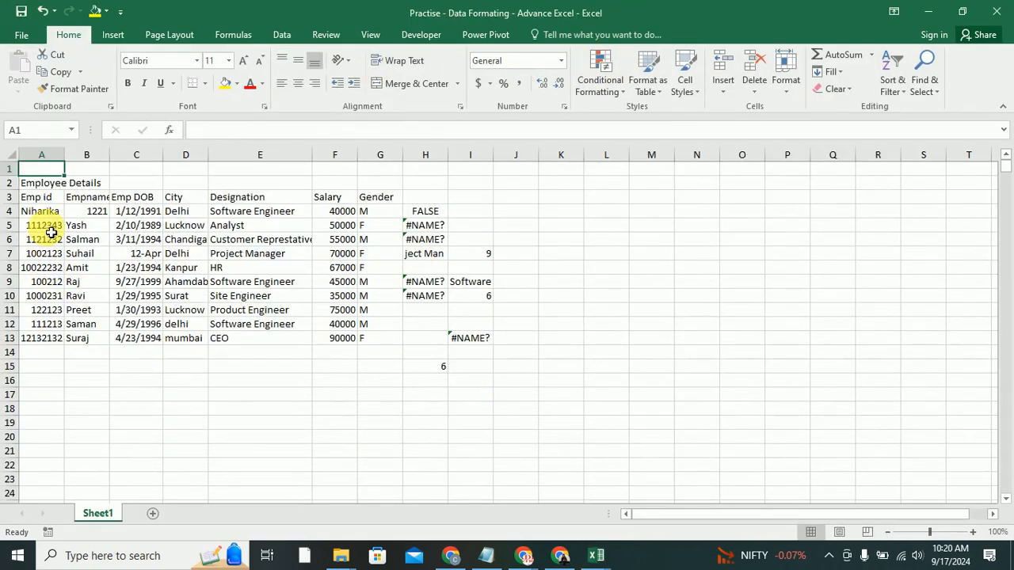
Step: Review the Employee Details title and the column headings from Emp id to Gender in row 3
{"action": "left_click", "coordinate": [39, 186]}
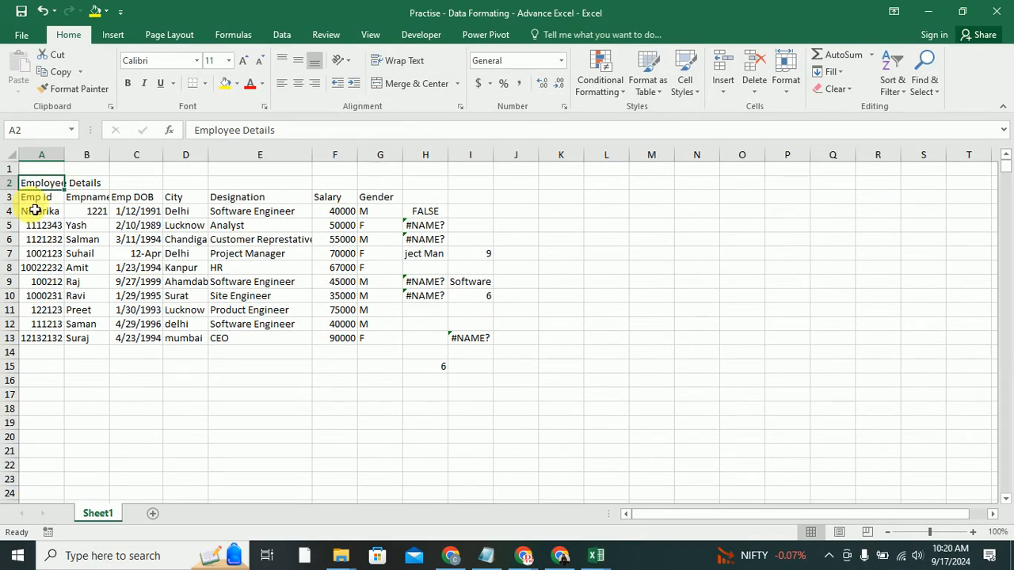
{"action": "left_click", "coordinate": [32, 198]}
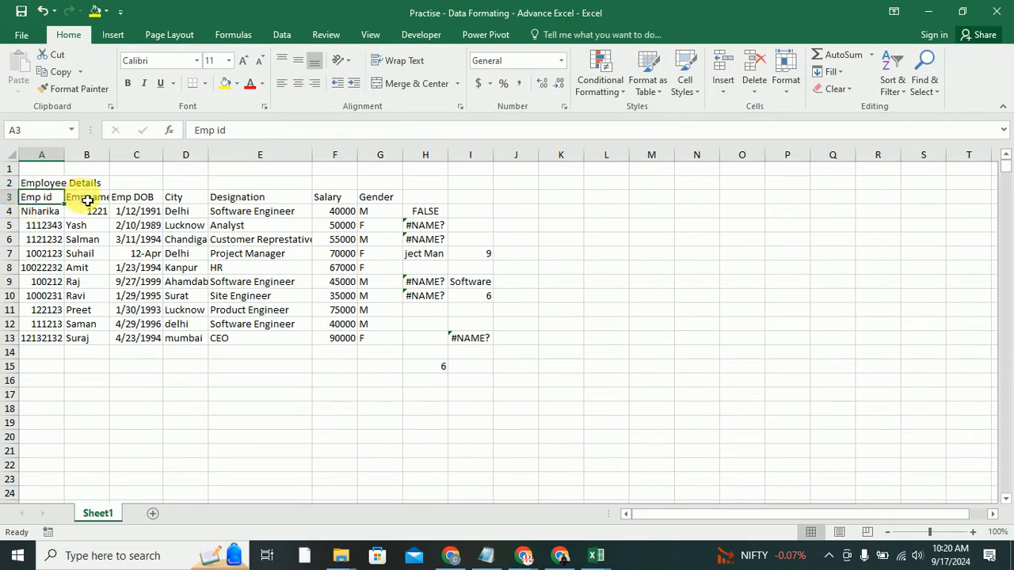
{"action": "left_click", "coordinate": [88, 198]}
{"action": "left_click", "coordinate": [150, 201]}
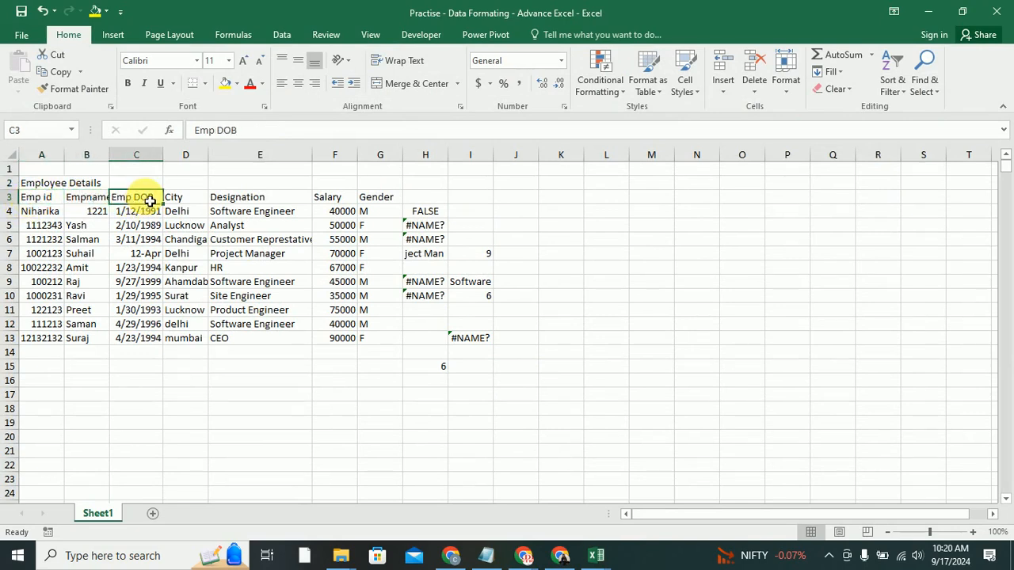
{"action": "left_click", "coordinate": [190, 198]}
{"action": "left_click", "coordinate": [236, 201]}
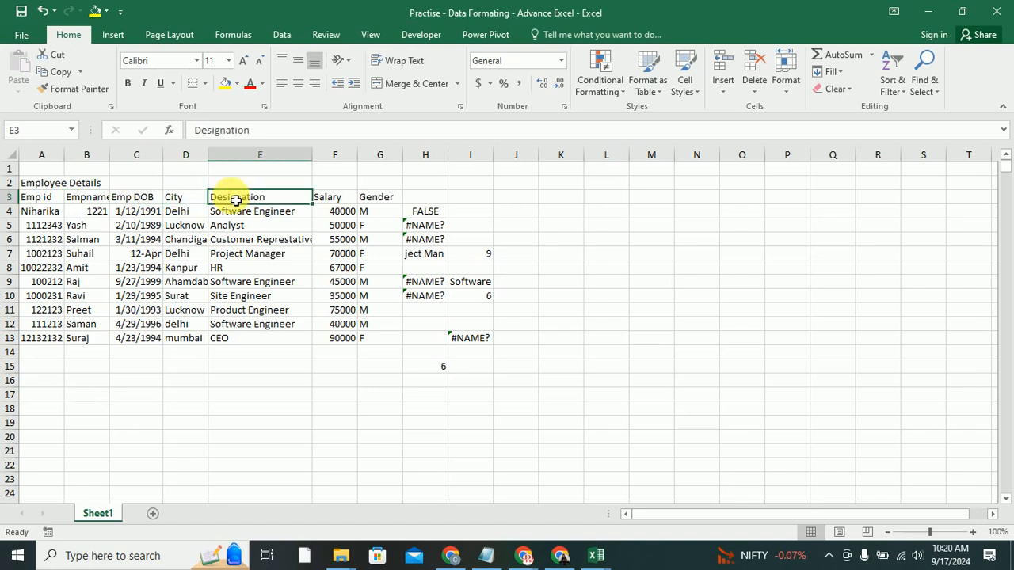
{"action": "left_click", "coordinate": [336, 202]}
{"action": "left_click", "coordinate": [382, 201]}
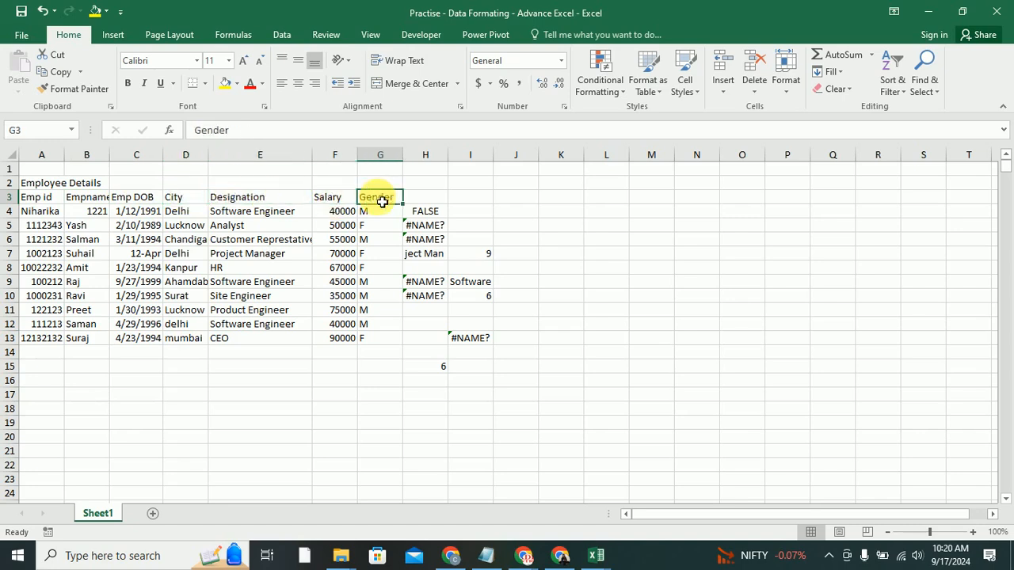
Step: Inspect the leftover formulas beside the employee table in columns H and I, rows 3 to 13
{"action": "left_click", "coordinate": [426, 211]}
{"action": "left_click", "coordinate": [428, 228]}
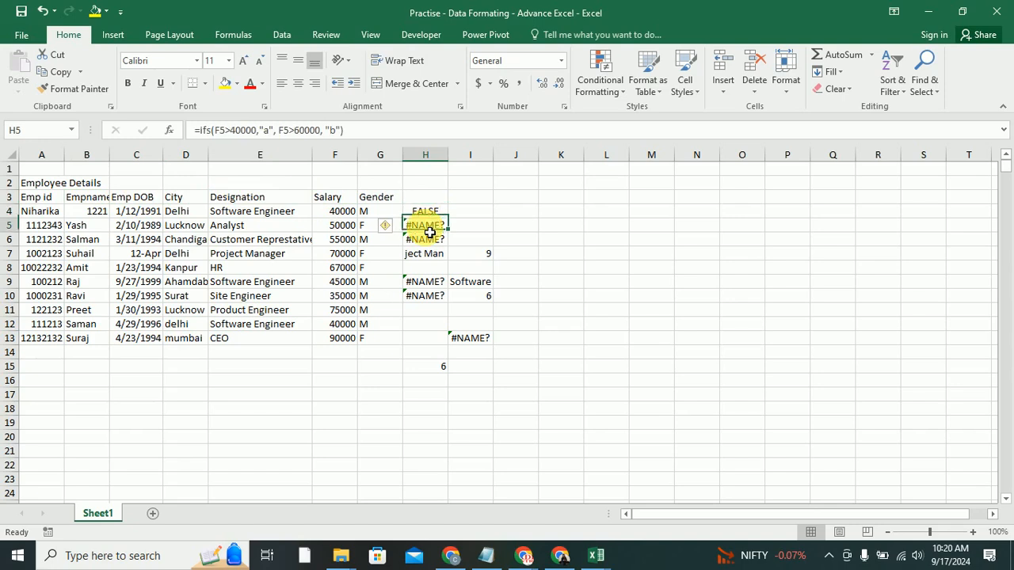
{"action": "left_click_drag", "start_coordinate": [428, 198], "coordinate": [466, 344]}
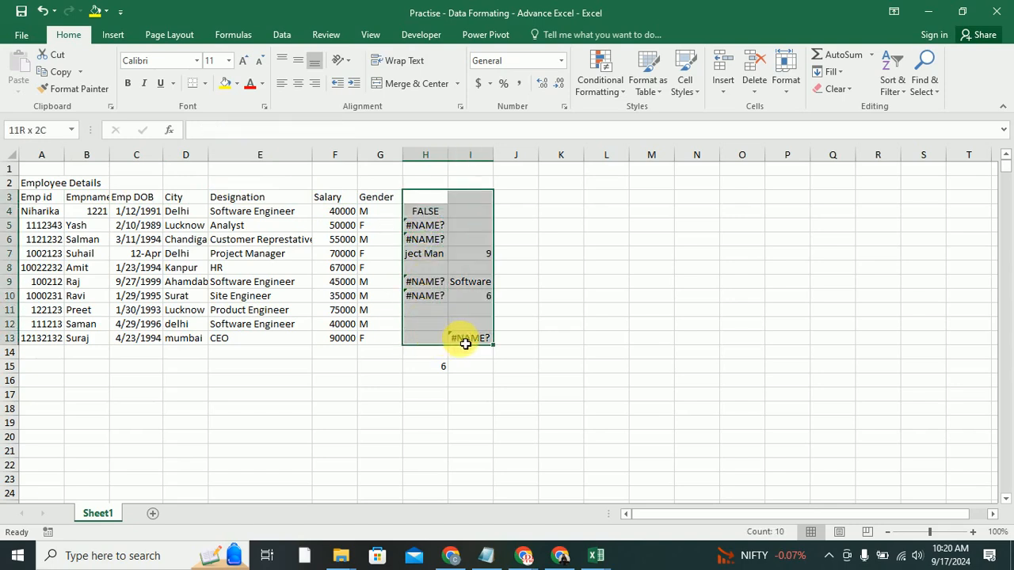
{"action": "left_click", "coordinate": [570, 326]}
{"action": "left_click", "coordinate": [483, 285]}
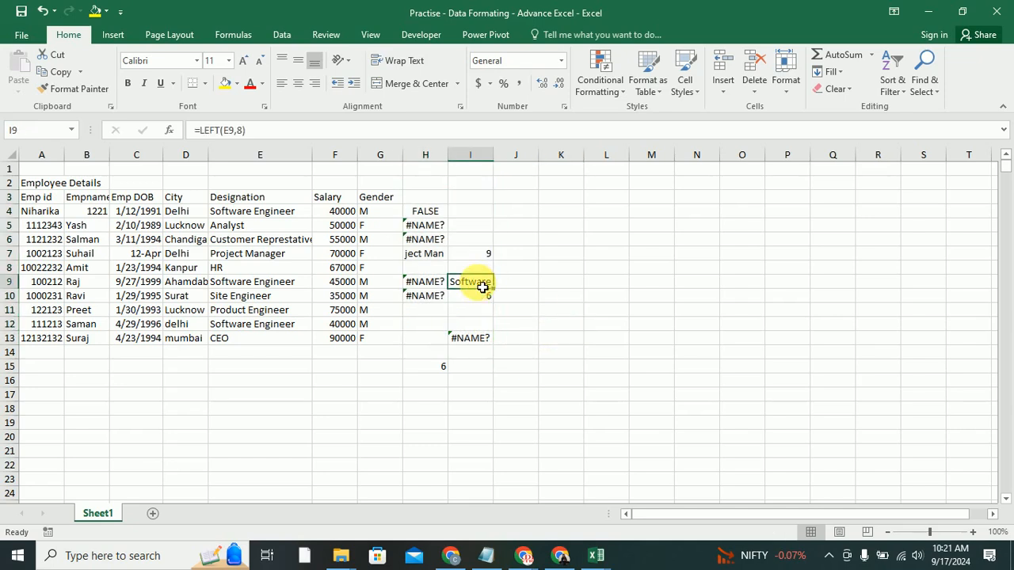
{"action": "left_click", "coordinate": [483, 296]}
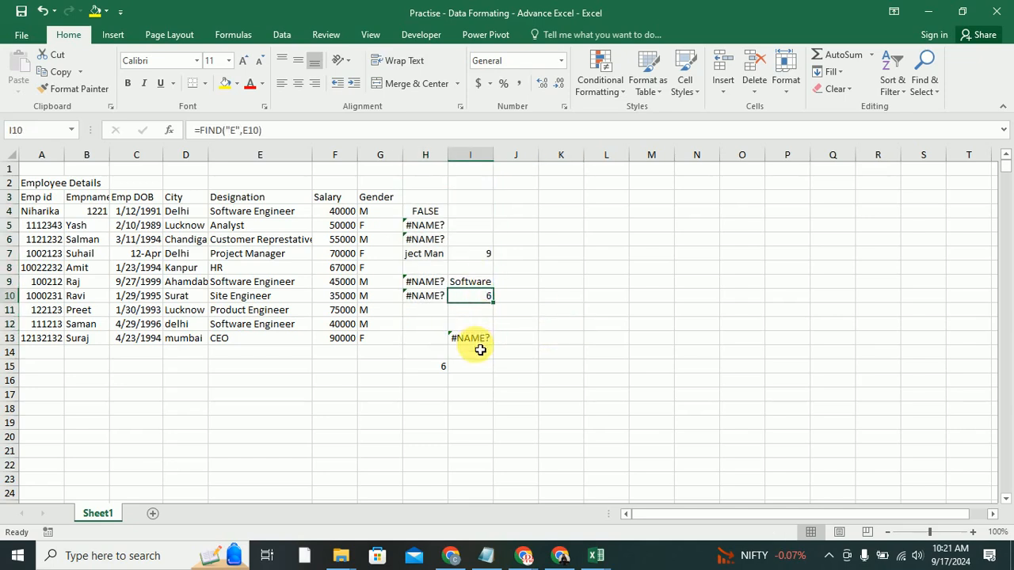
{"action": "left_click", "coordinate": [481, 342]}
{"action": "left_click", "coordinate": [484, 254]}
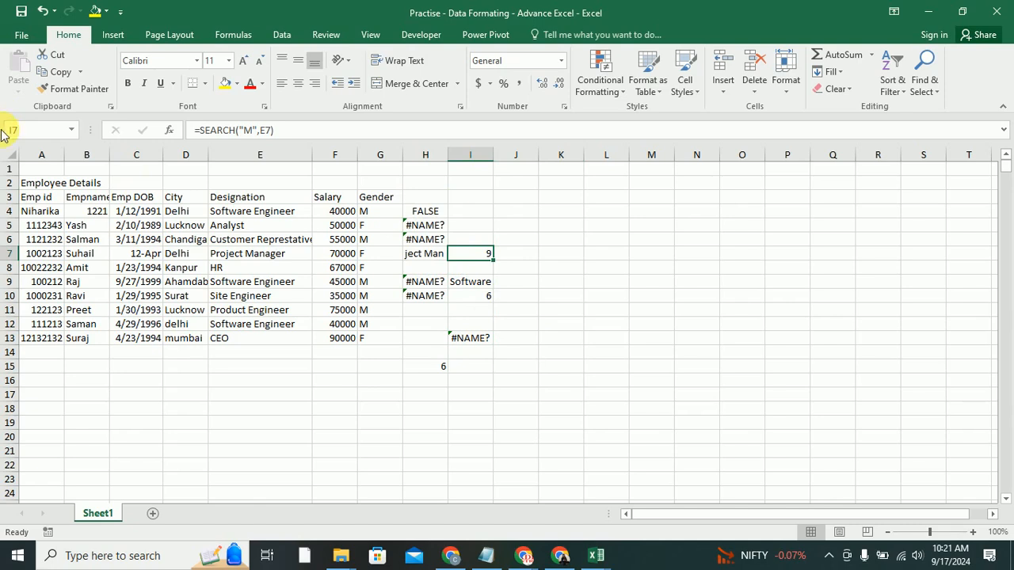
Step: Make the employee table's header row A3:G3 bold and fill it with yellow
{"action": "left_click", "coordinate": [29, 185]}
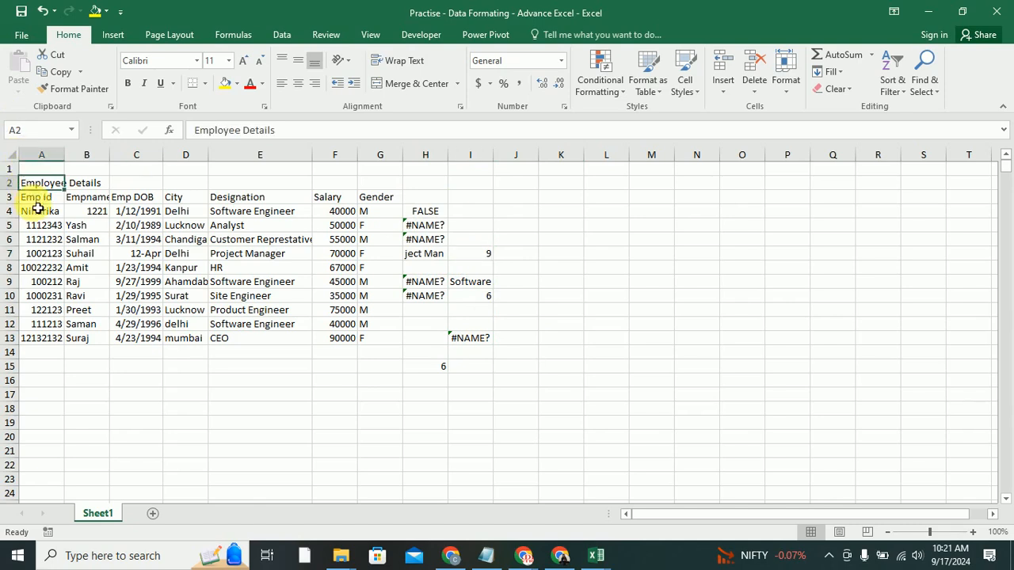
{"action": "left_click_drag", "start_coordinate": [32, 202], "coordinate": [371, 201]}
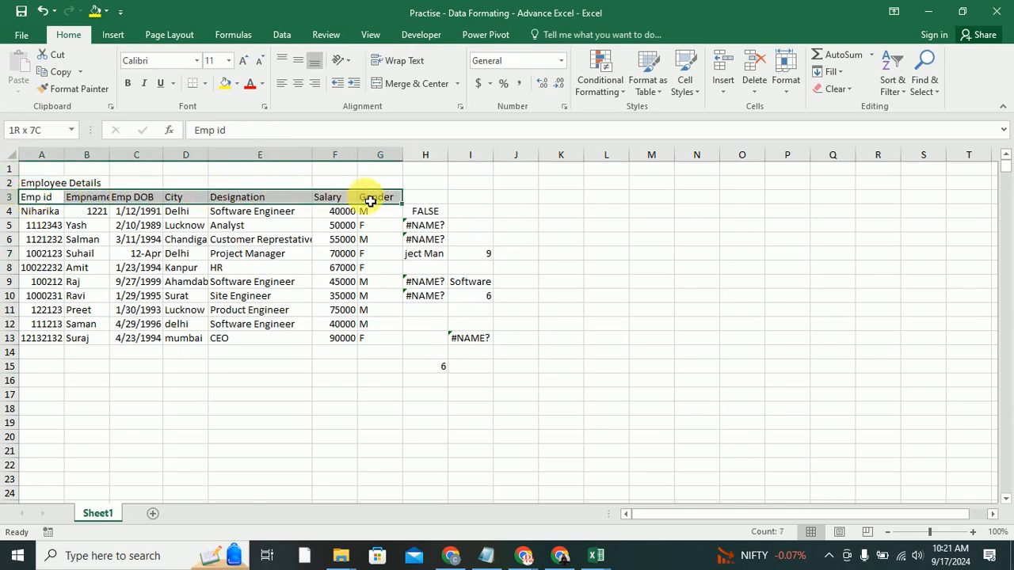
{"action": "left_click", "coordinate": [128, 84]}
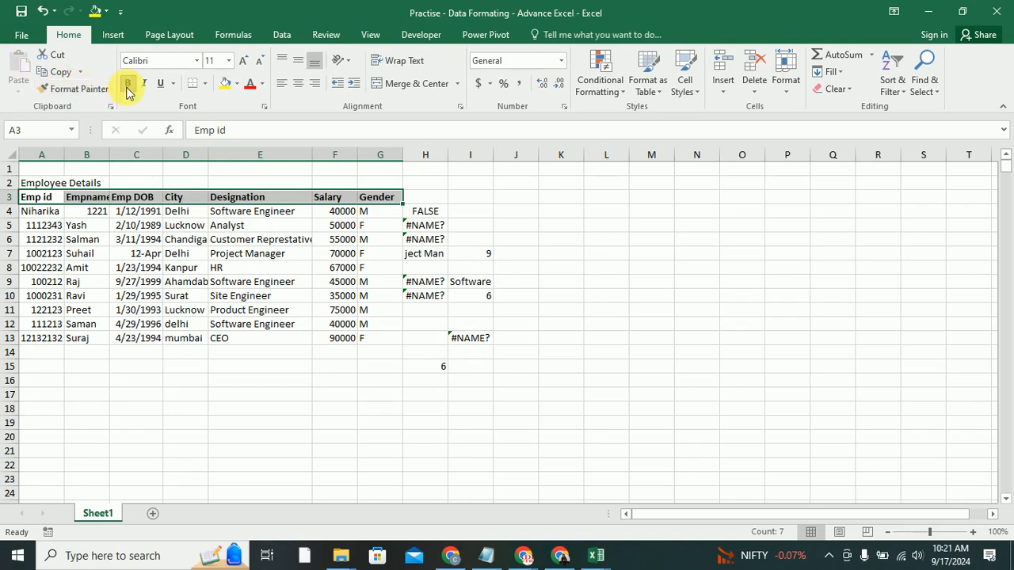
{"action": "left_click", "coordinate": [225, 87]}
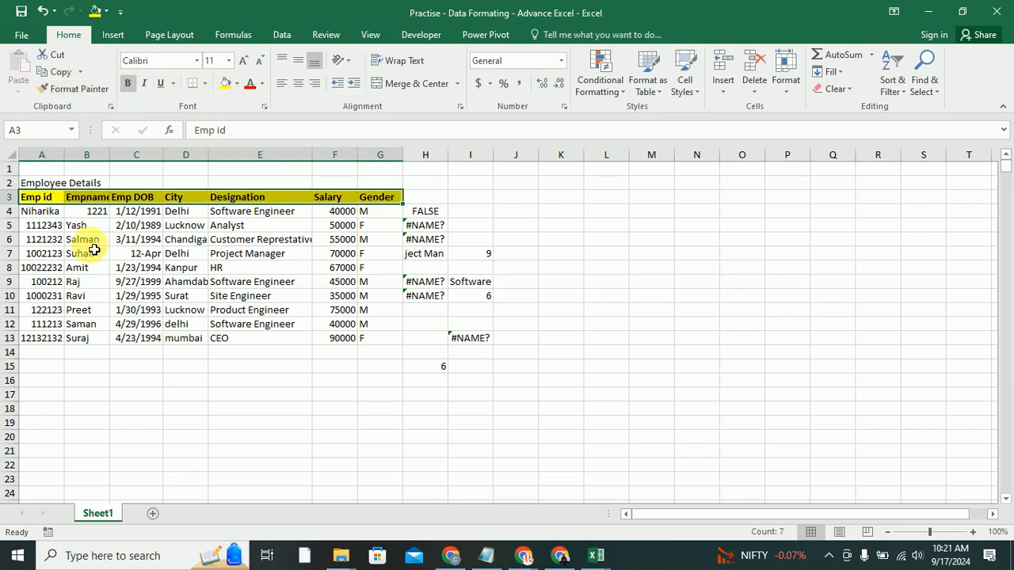
Step: Merge and center the Employee Details title across A2:G2
{"action": "left_click", "coordinate": [42, 182]}
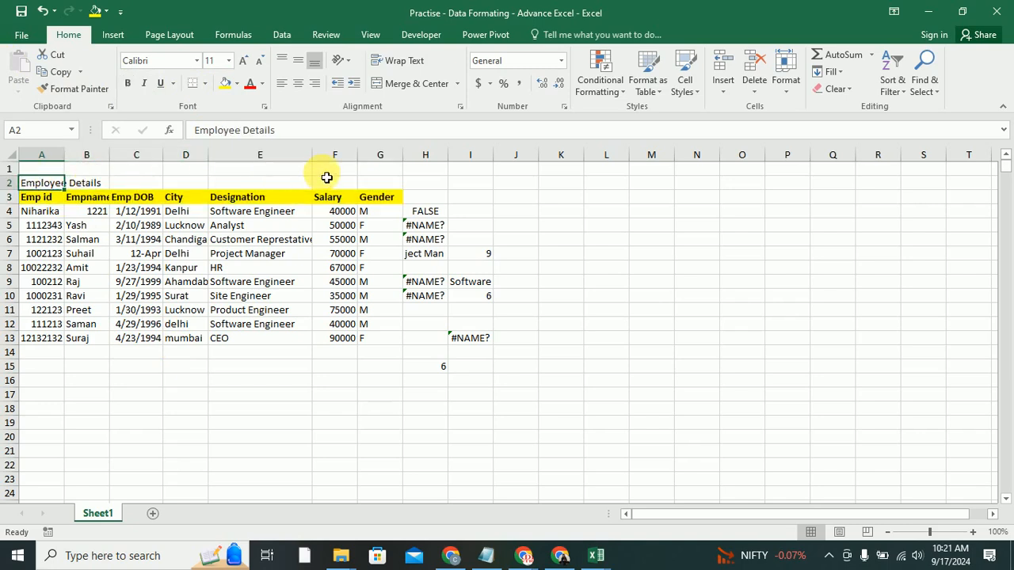
{"action": "left_click_drag", "start_coordinate": [381, 188], "coordinate": [384, 187]}
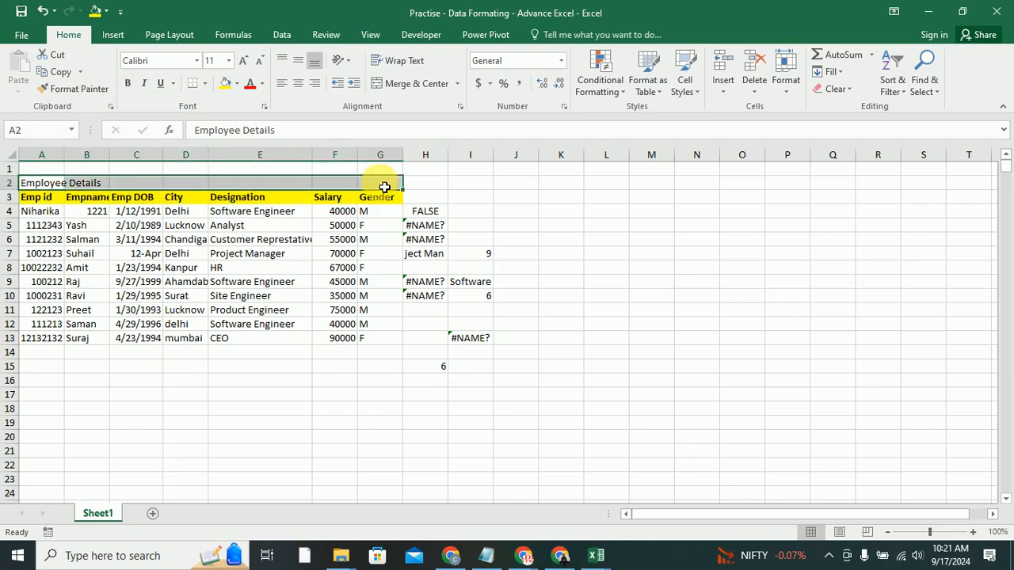
{"action": "left_click", "coordinate": [401, 83]}
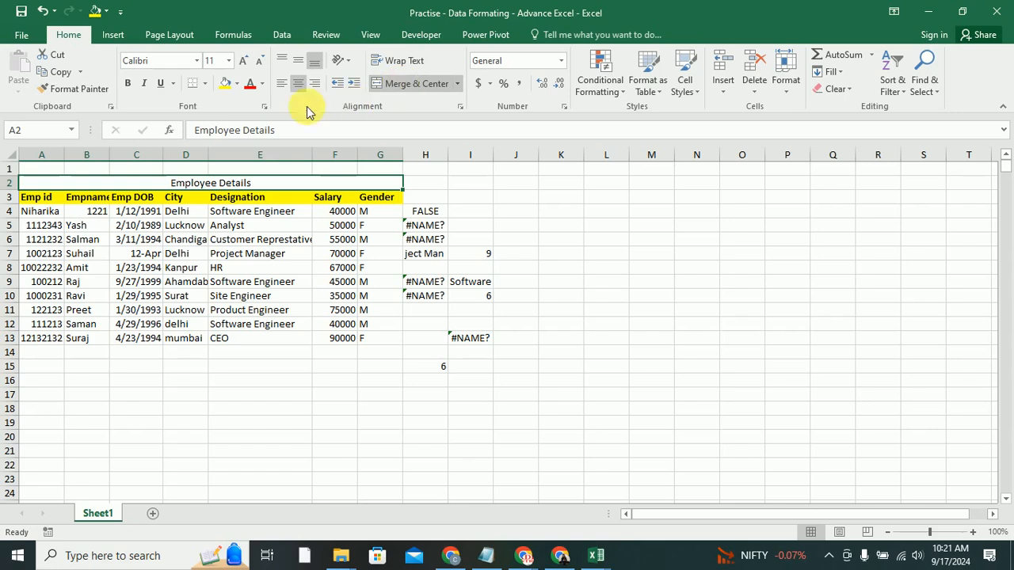
Step: Make the merged Employee Details title bold and give it a light blue fill
{"action": "left_click", "coordinate": [127, 83]}
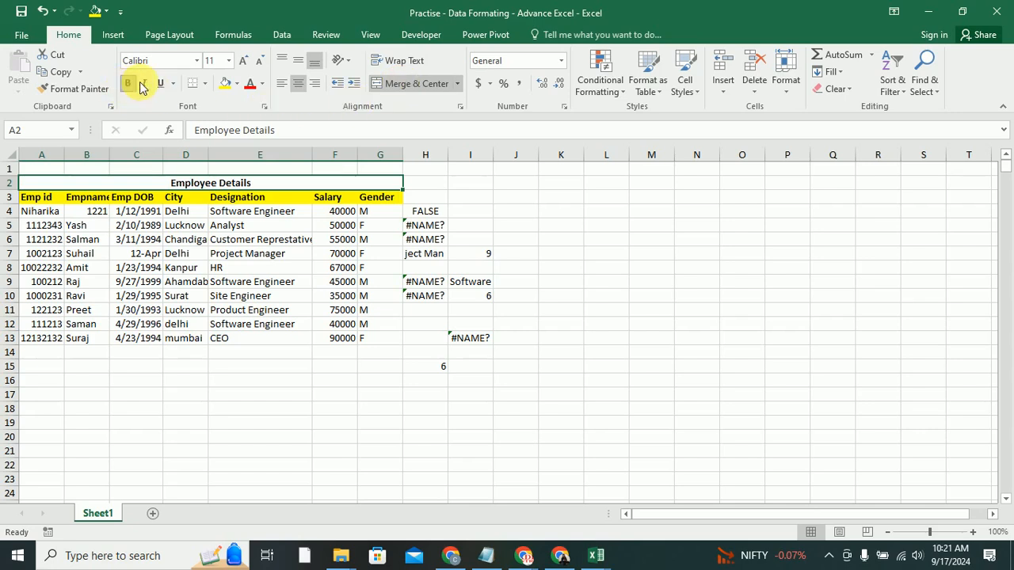
{"action": "left_click", "coordinate": [236, 84]}
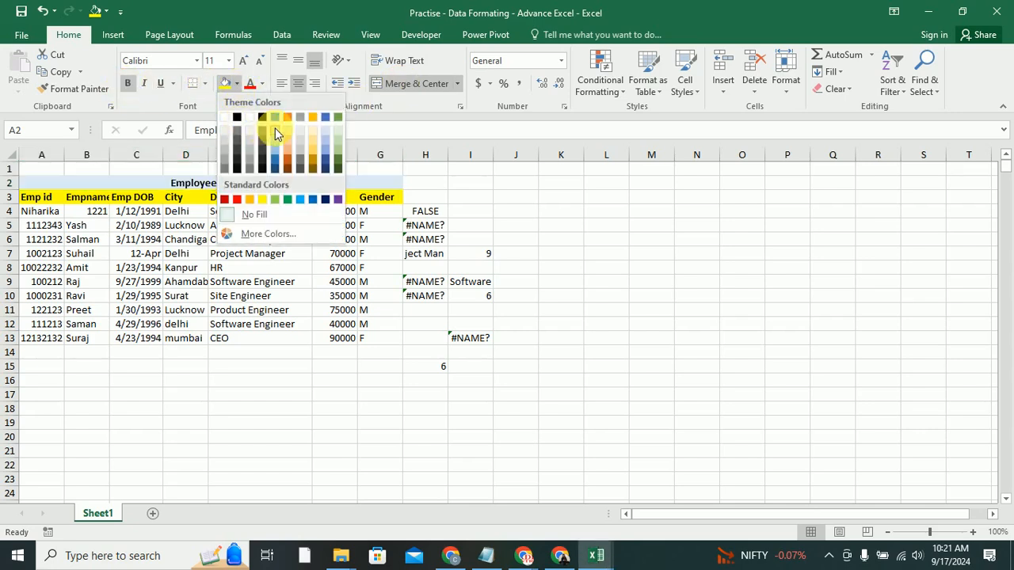
{"action": "left_click", "coordinate": [274, 135]}
{"action": "left_click", "coordinate": [301, 380]}
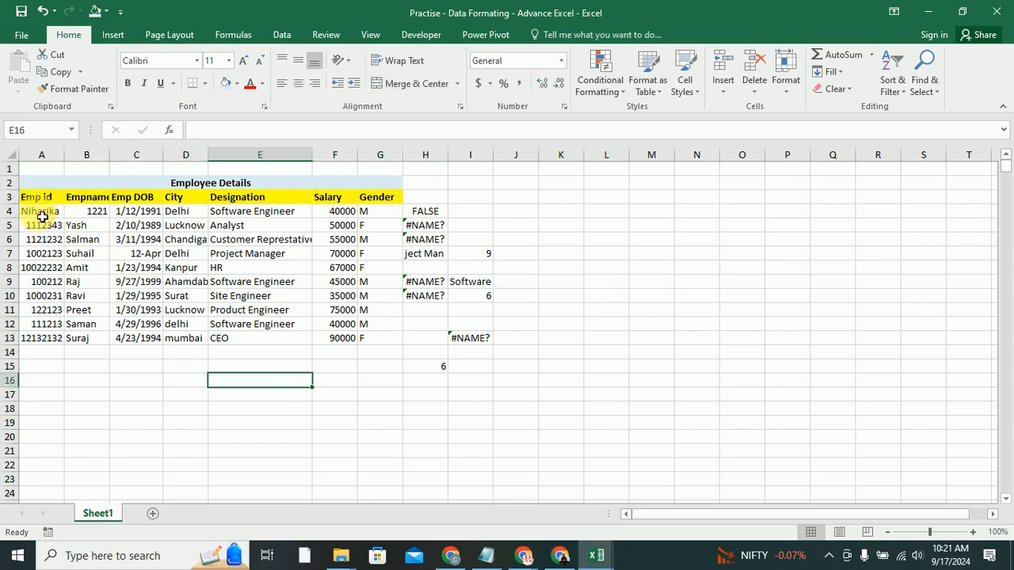
Step: Examine the Emp id entries in A4:A13 for a value that does not belong in the column
{"action": "left_click_drag", "start_coordinate": [42, 216], "coordinate": [42, 338]}
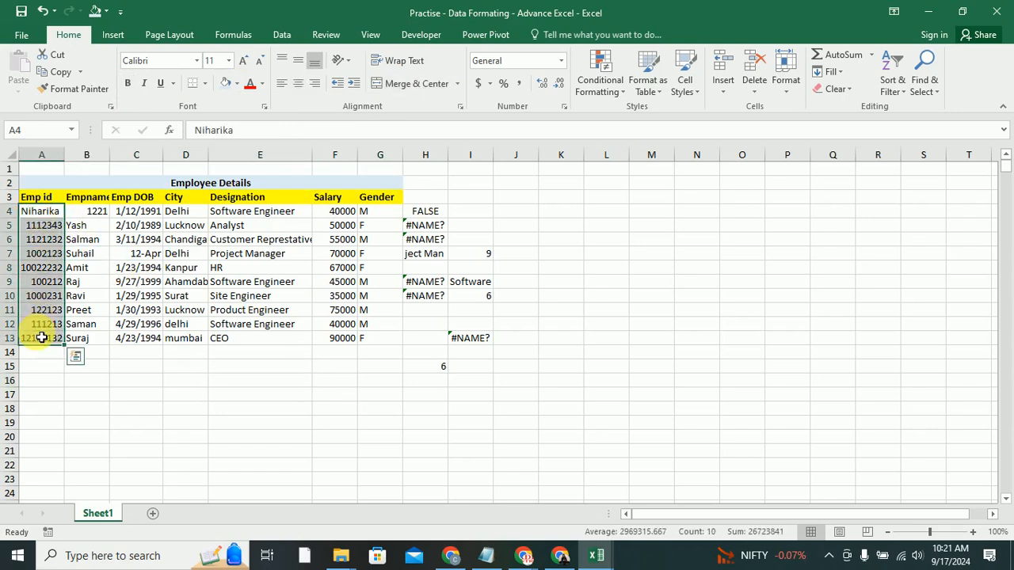
{"action": "left_click", "coordinate": [44, 225]}
{"action": "left_click", "coordinate": [44, 240]}
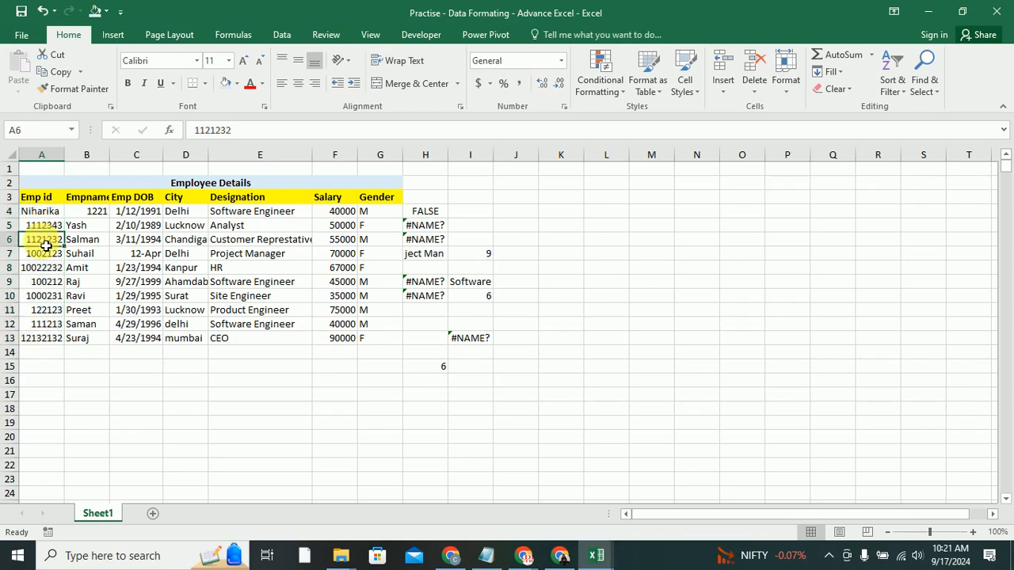
{"action": "left_click", "coordinate": [48, 254]}
{"action": "left_click", "coordinate": [47, 268]}
{"action": "left_click", "coordinate": [48, 282]}
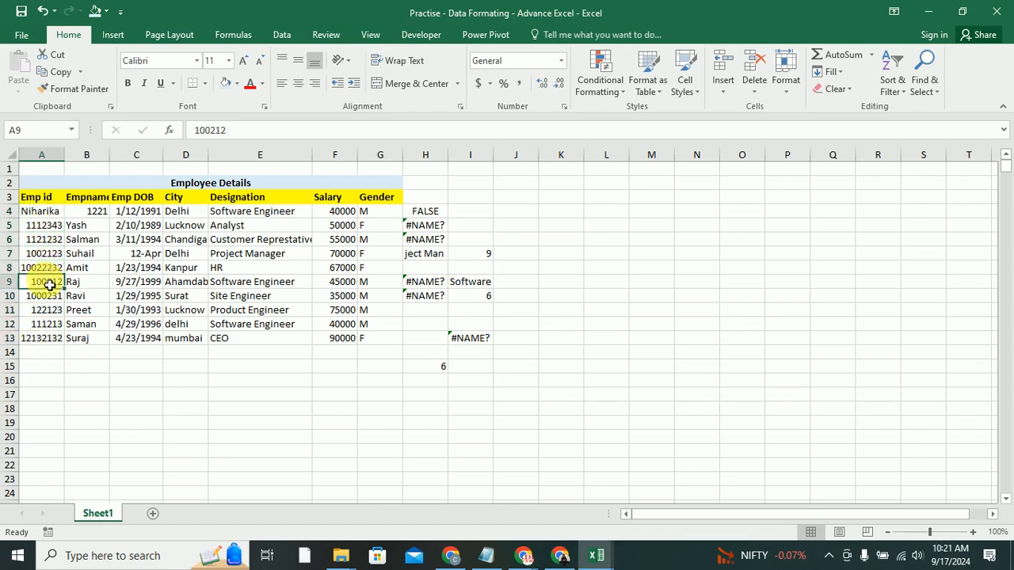
{"action": "left_click", "coordinate": [48, 296]}
{"action": "left_click", "coordinate": [48, 310]}
{"action": "left_click", "coordinate": [45, 324]}
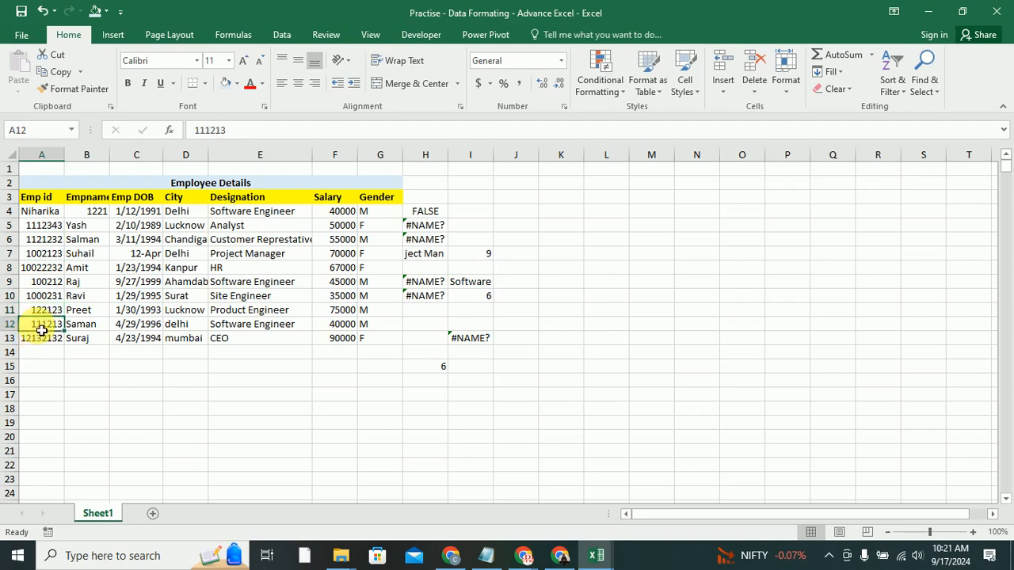
{"action": "left_click", "coordinate": [43, 338]}
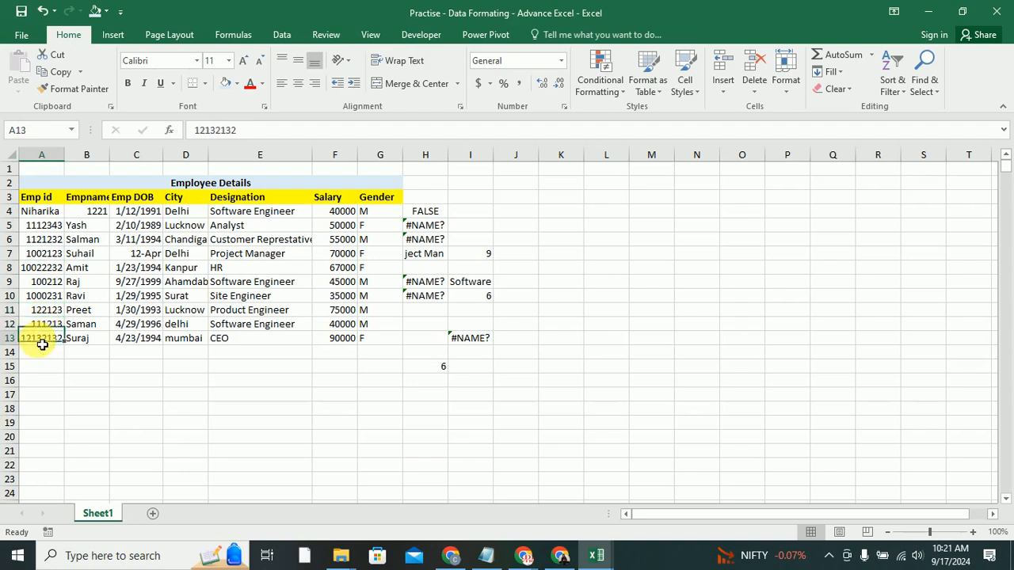
{"action": "left_click", "coordinate": [51, 213]}
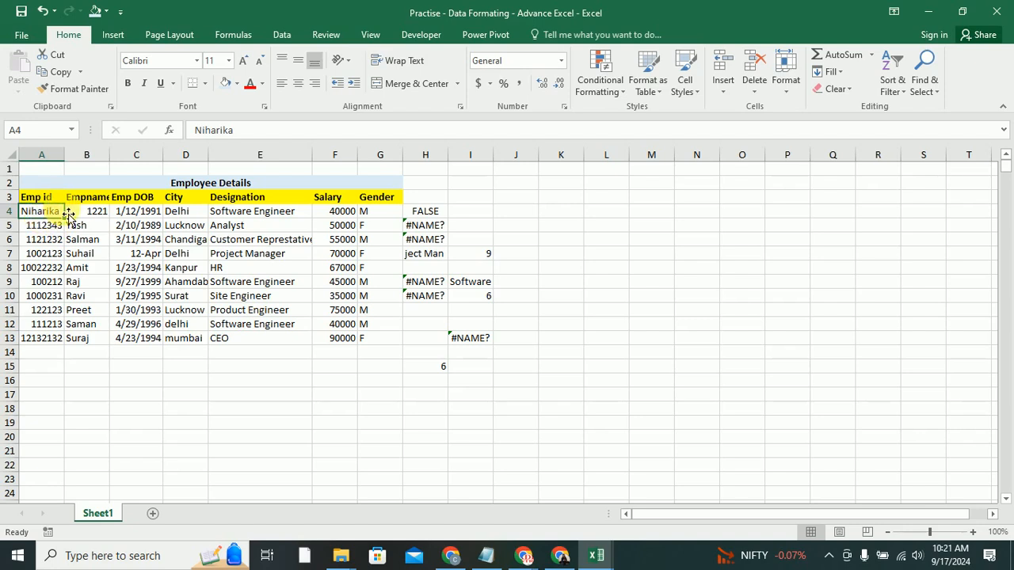
Step: Examine the Empname entries in B4:B13 for a value that does not belong in the column
{"action": "left_click", "coordinate": [97, 199]}
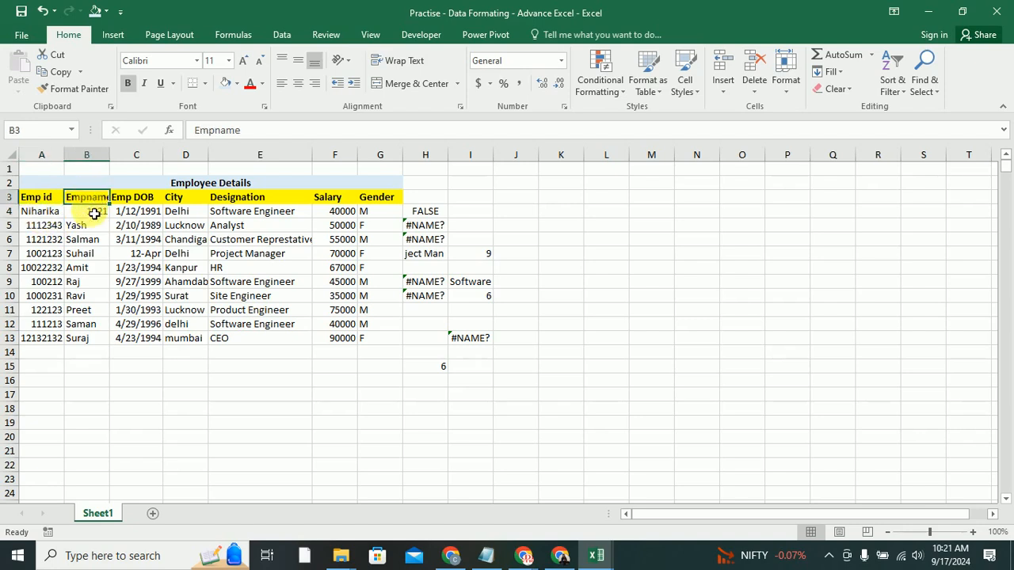
{"action": "left_click", "coordinate": [94, 212]}
{"action": "left_click", "coordinate": [83, 226]}
{"action": "left_click", "coordinate": [81, 240]}
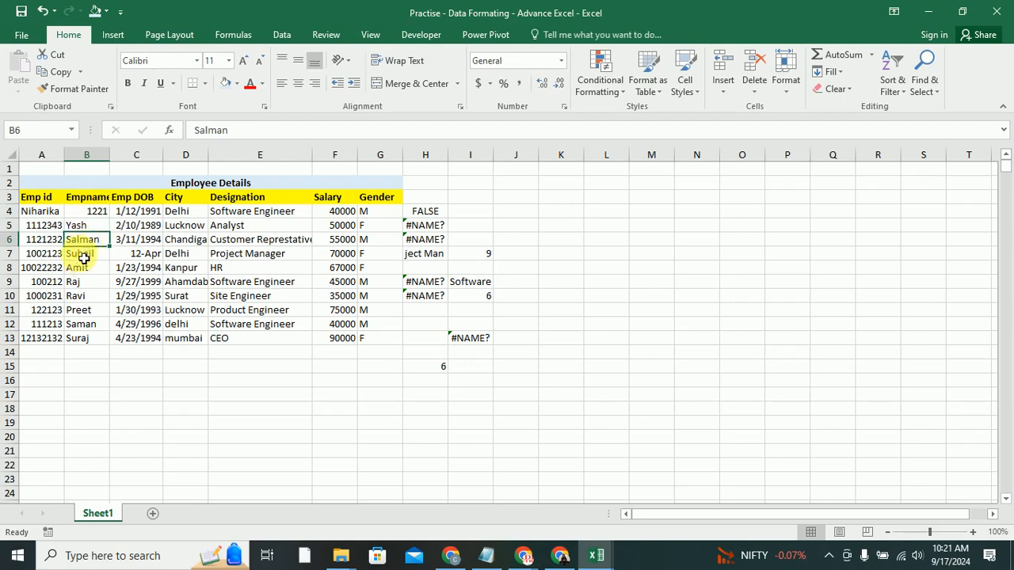
{"action": "left_click", "coordinate": [80, 254]}
{"action": "left_click", "coordinate": [79, 268]}
{"action": "left_click", "coordinate": [79, 282]}
{"action": "left_click", "coordinate": [78, 296]}
{"action": "left_click", "coordinate": [78, 310]}
{"action": "left_click", "coordinate": [79, 324]}
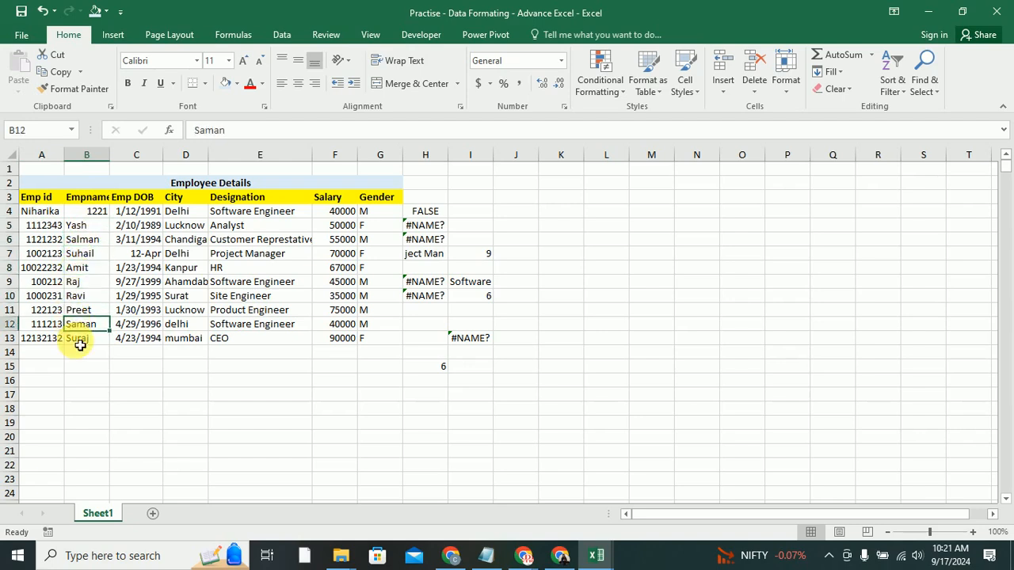
{"action": "left_click", "coordinate": [80, 338]}
Step: Move the misplaced employee ID from B4 to the empty cell A14 below the table
{"action": "left_click", "coordinate": [90, 215]}
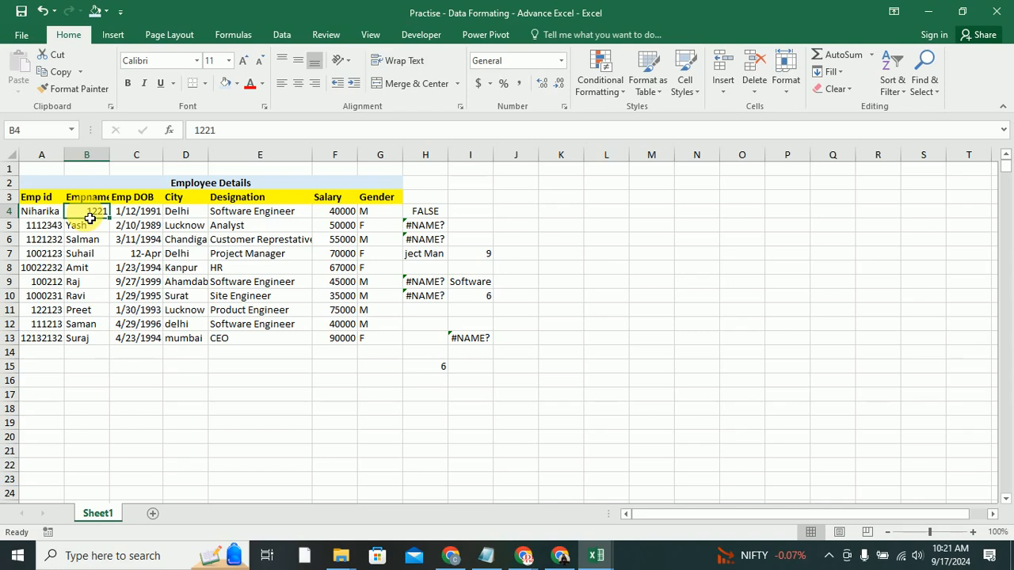
{"action": "key", "text": "ctrl+c"}
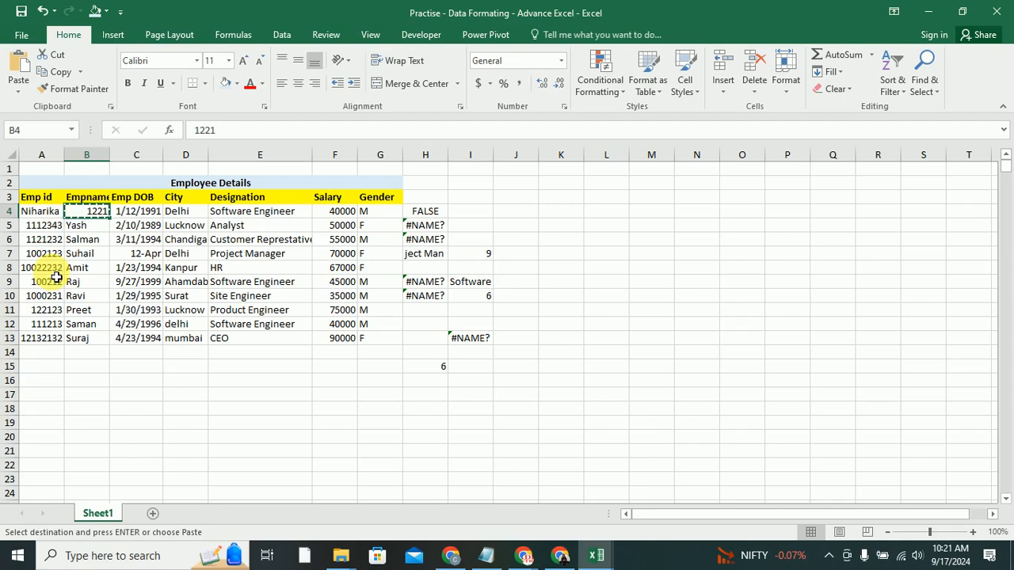
{"action": "left_click", "coordinate": [52, 360]}
{"action": "key", "text": "Return"}
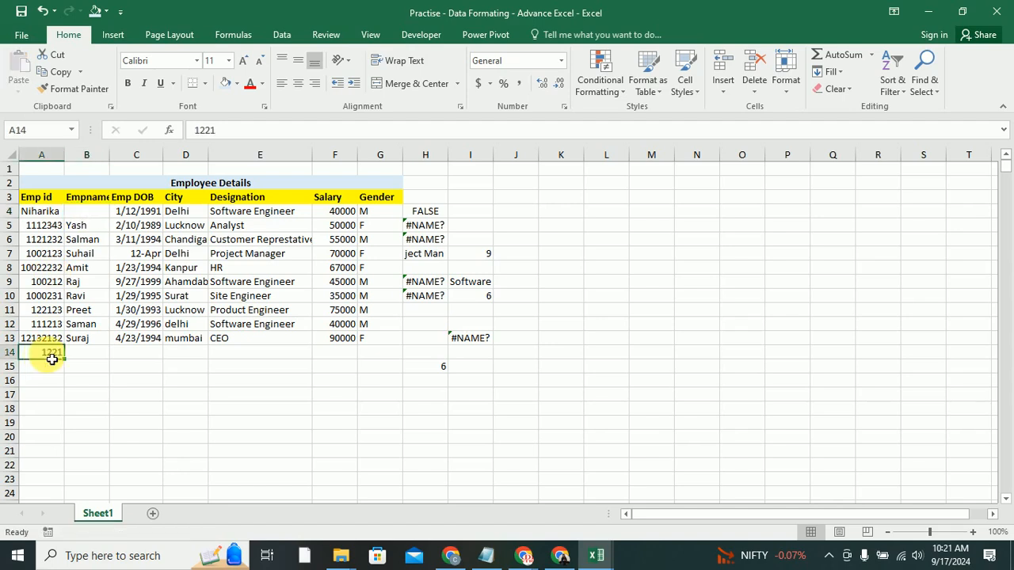
Step: Move the misplaced employee name from A4 into the Empname column at B4
{"action": "left_click", "coordinate": [47, 214]}
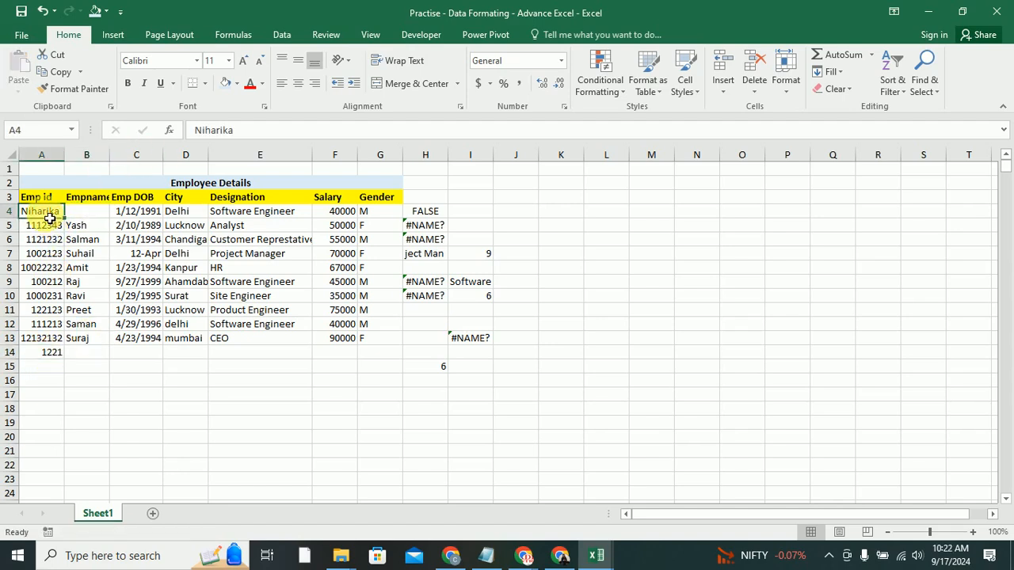
{"action": "key", "text": "ctrl+c"}
{"action": "left_click", "coordinate": [87, 216]}
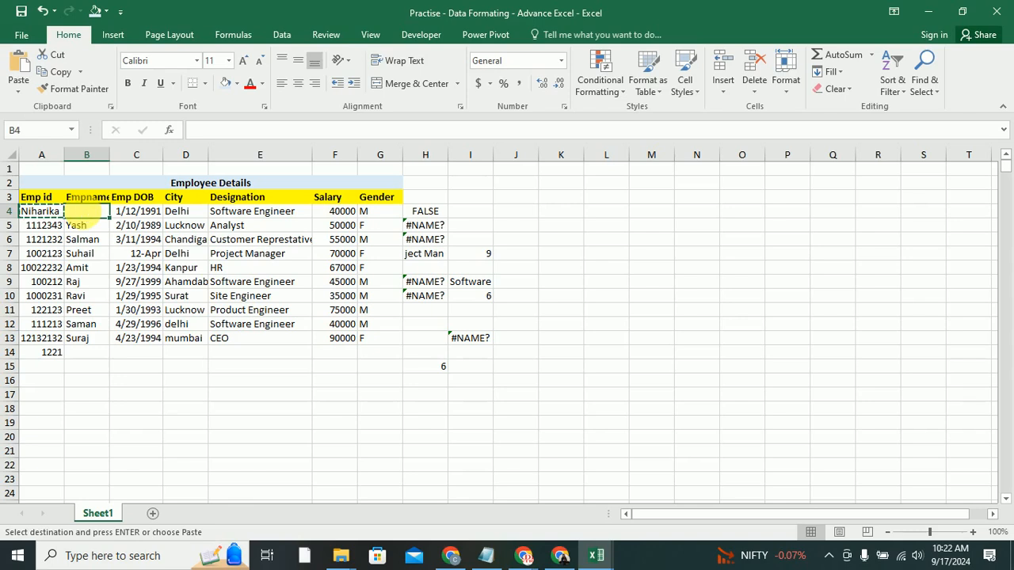
{"action": "key", "text": "Return"}
Step: Move the employee ID from A14 into A4, and widen column B to fit the Empname header
{"action": "left_click", "coordinate": [42, 354]}
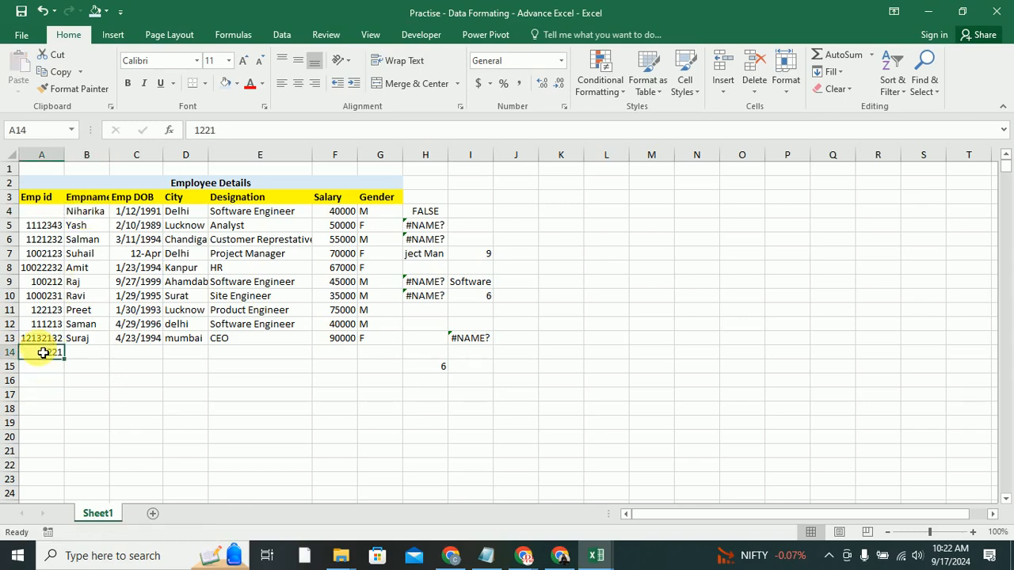
{"action": "key", "text": "ctrl+c"}
{"action": "left_click", "coordinate": [39, 226]}
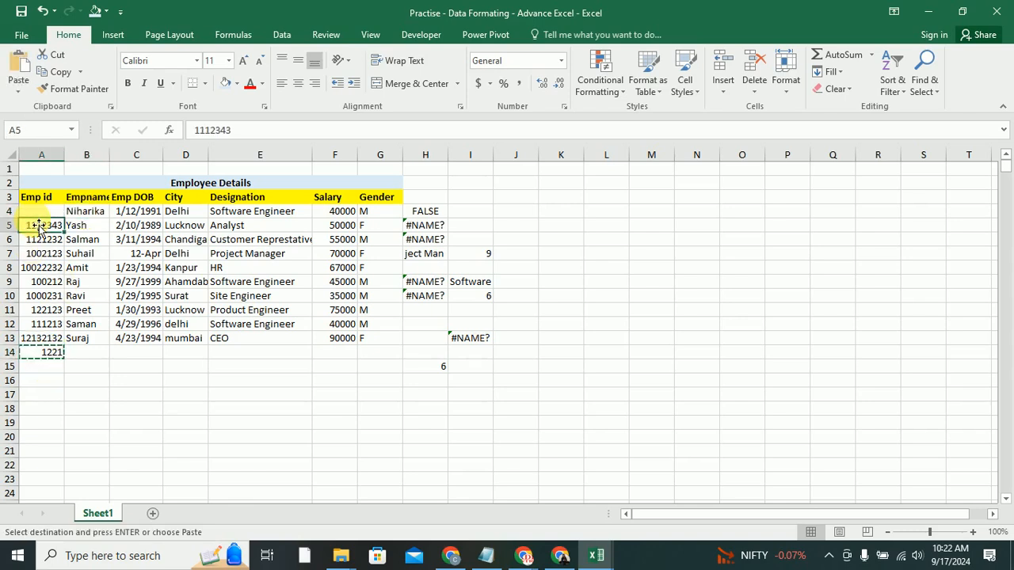
{"action": "key", "text": "Up"}
{"action": "key", "text": "Return"}
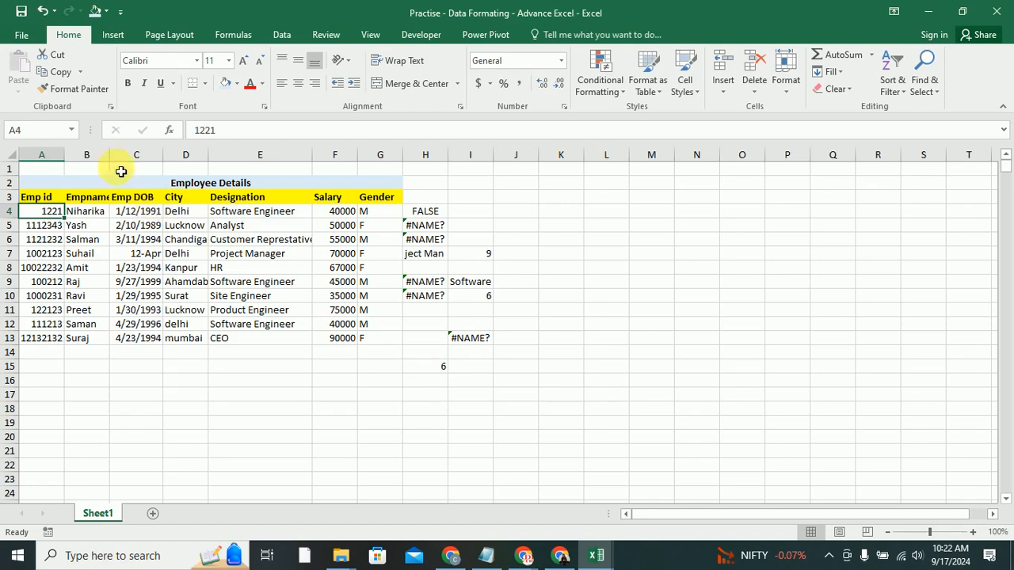
{"action": "left_click_drag", "start_coordinate": [110, 156], "coordinate": [140, 158]}
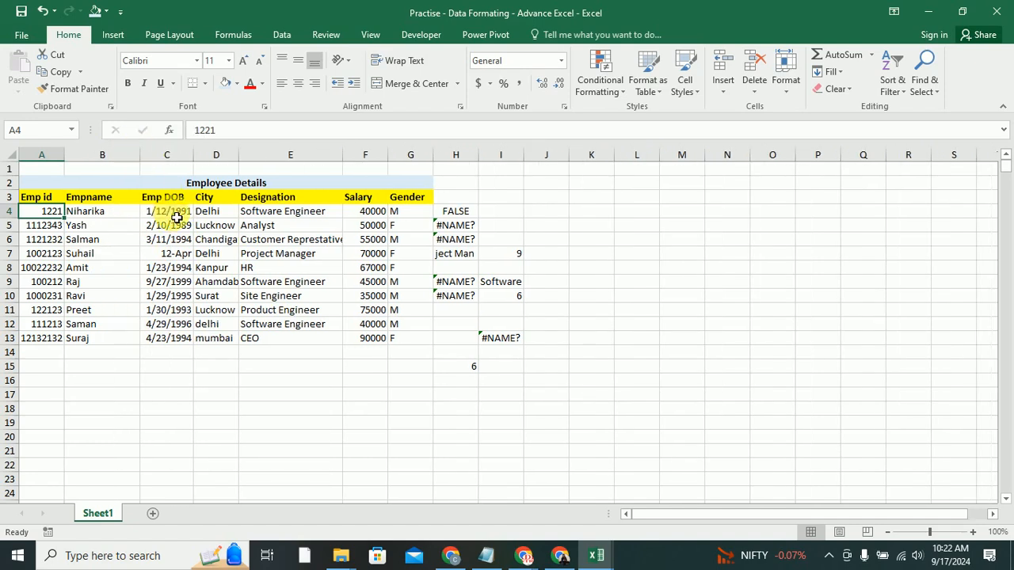
Step: Check the Emp DOB entries in C4:C13 for a date displayed in a different format
{"action": "left_click_drag", "start_coordinate": [176, 215], "coordinate": [179, 342]}
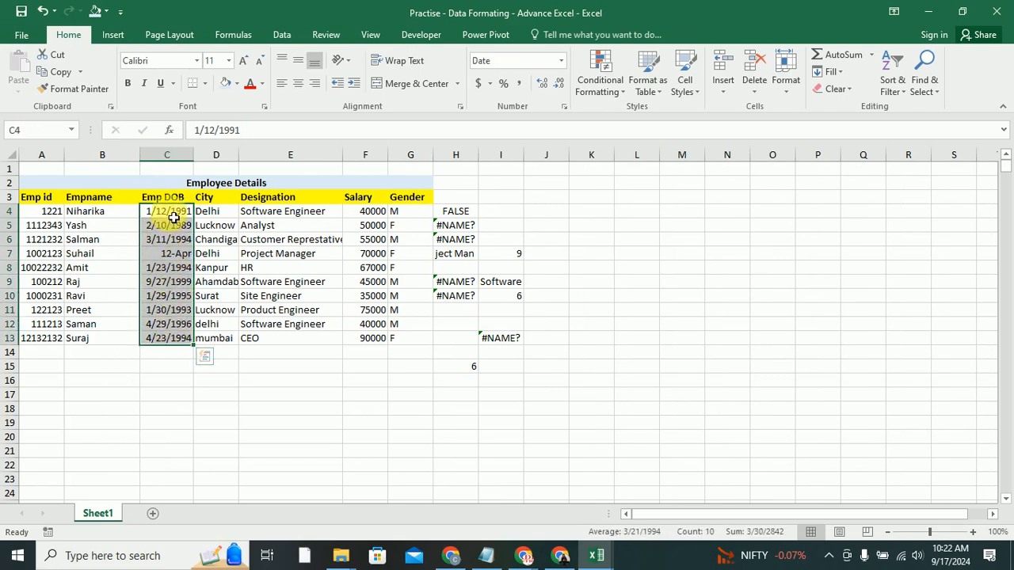
{"action": "left_click", "coordinate": [171, 245]}
{"action": "left_click", "coordinate": [171, 211]}
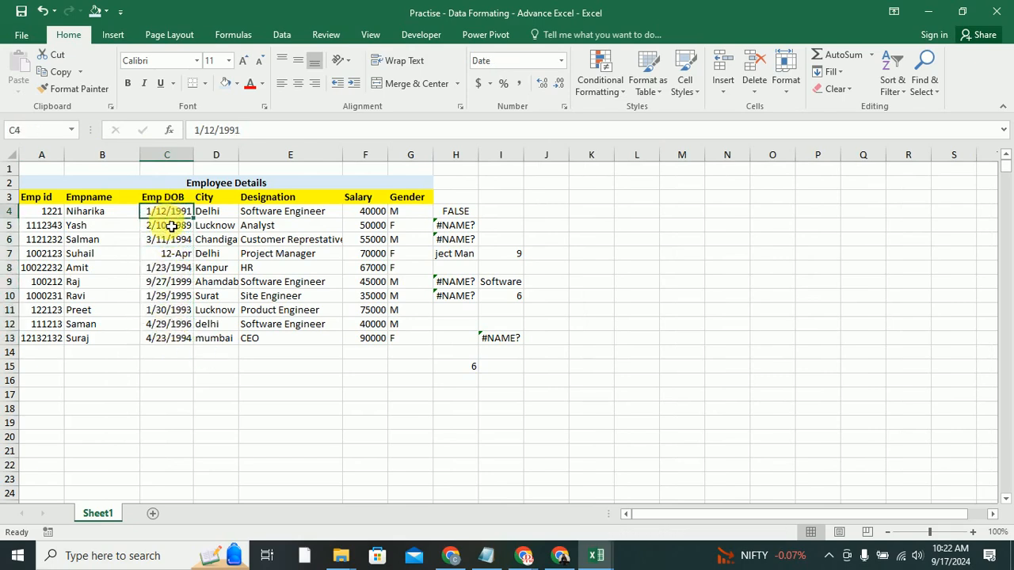
{"action": "left_click", "coordinate": [171, 227]}
{"action": "left_click", "coordinate": [171, 242]}
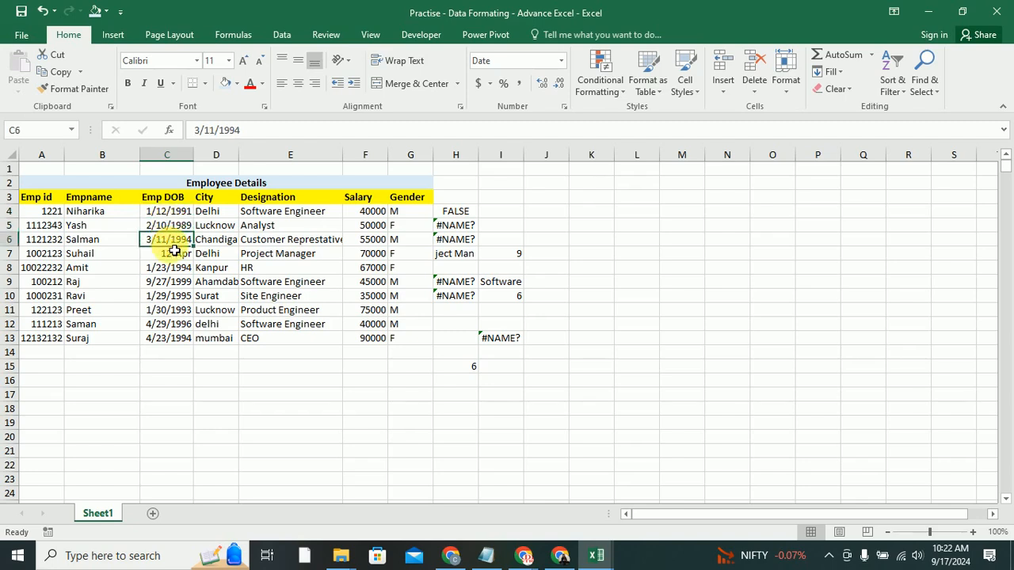
{"action": "left_click", "coordinate": [176, 257]}
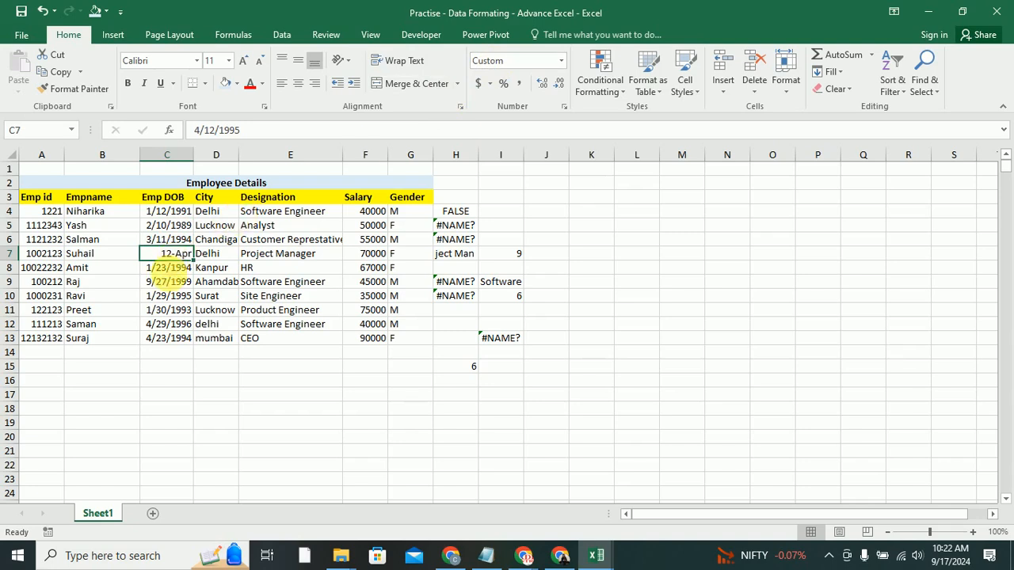
{"action": "left_click", "coordinate": [165, 268]}
{"action": "left_click", "coordinate": [168, 296]}
{"action": "left_click", "coordinate": [169, 338]}
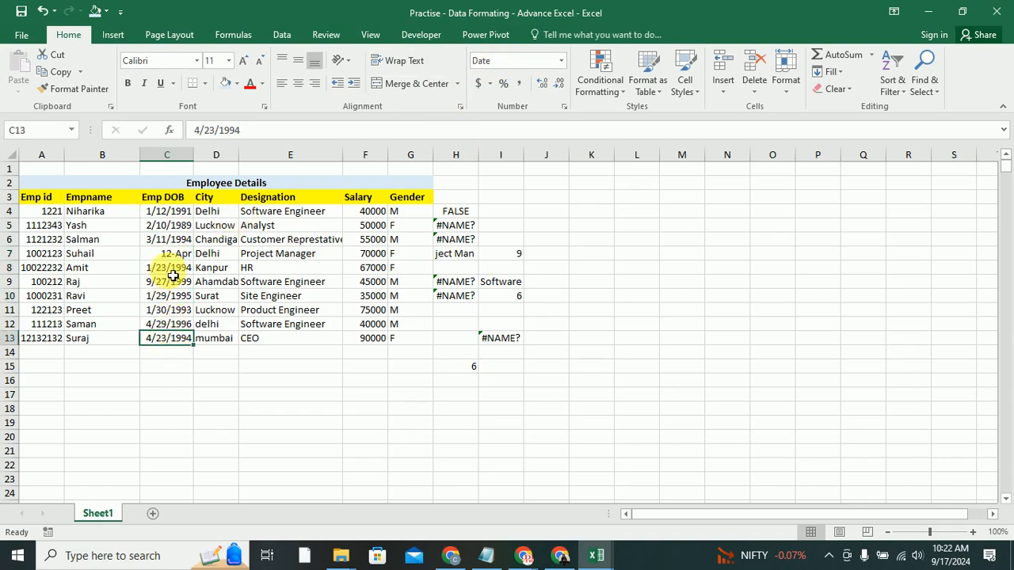
Step: Format the Emp DOB values in C4:C13 as Short Date and widen the City column to fit its entries
{"action": "left_click_drag", "start_coordinate": [178, 215], "coordinate": [177, 338]}
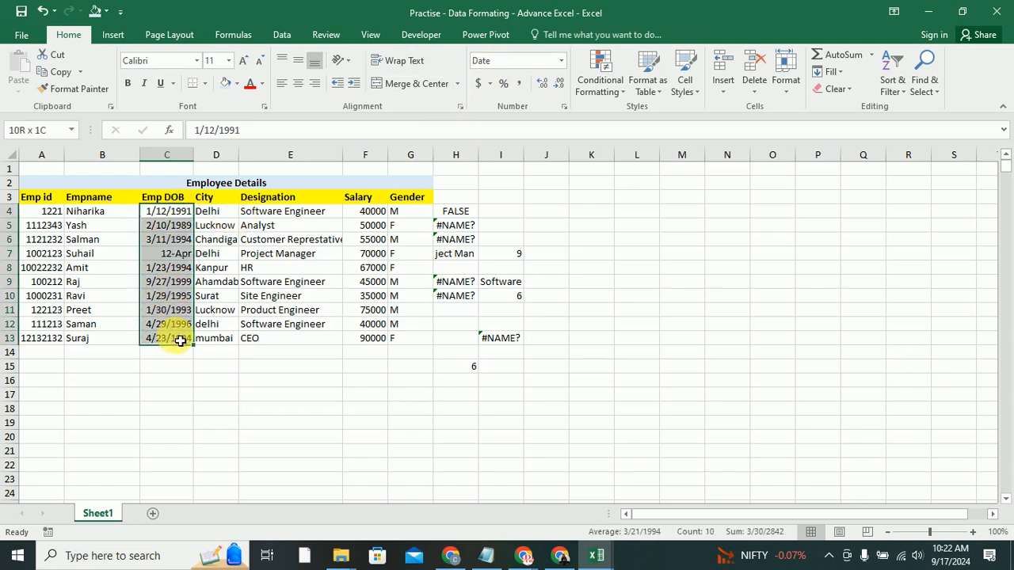
{"action": "left_click", "coordinate": [561, 61]}
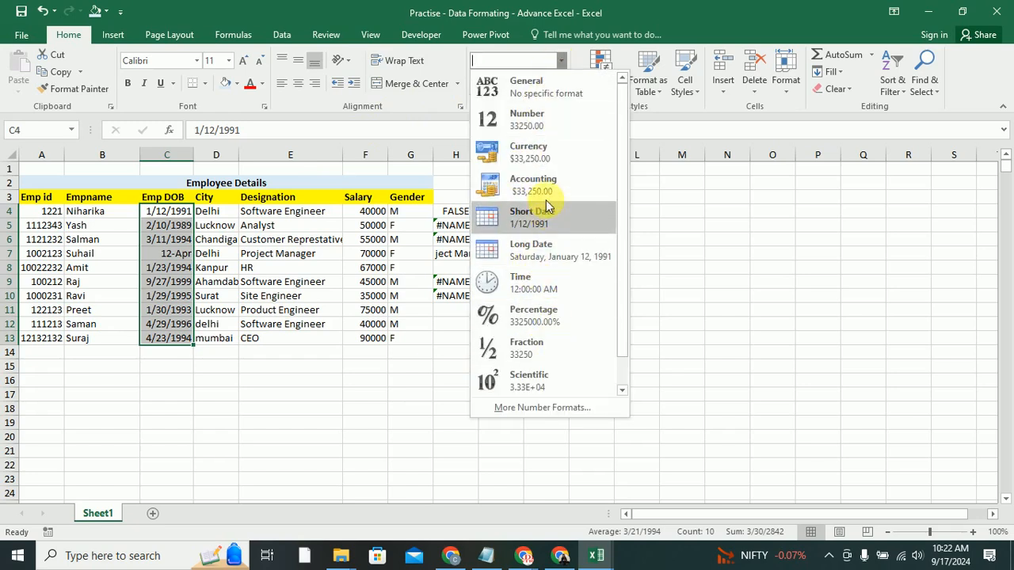
{"action": "left_click", "coordinate": [544, 225]}
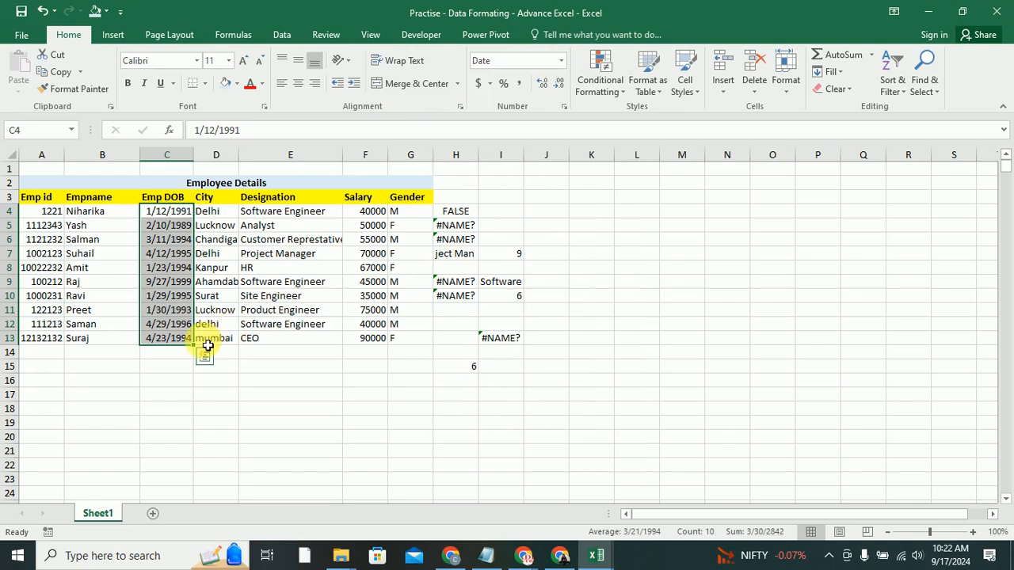
{"action": "left_click", "coordinate": [174, 294]}
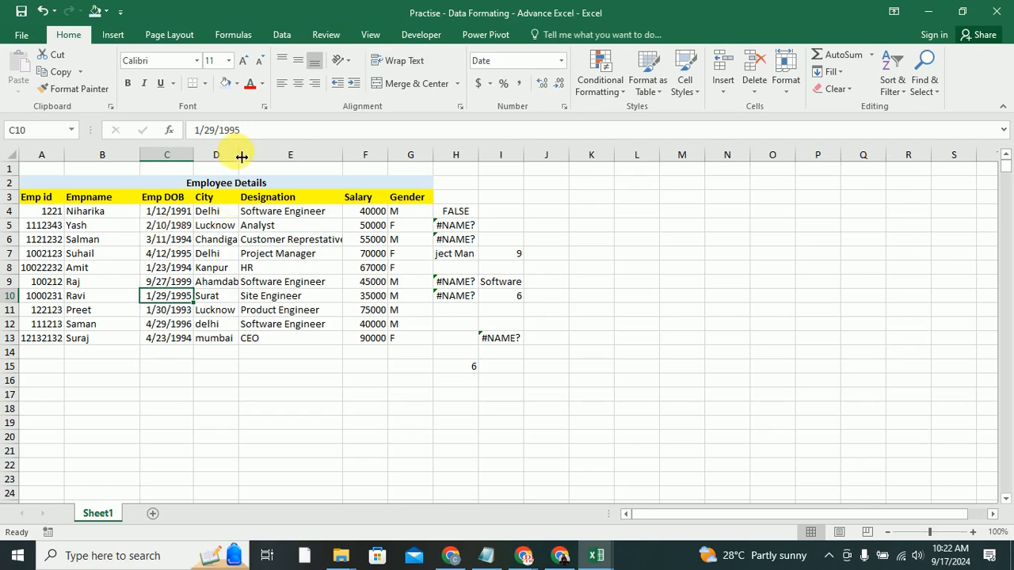
{"action": "left_click_drag", "start_coordinate": [247, 156], "coordinate": [280, 156]}
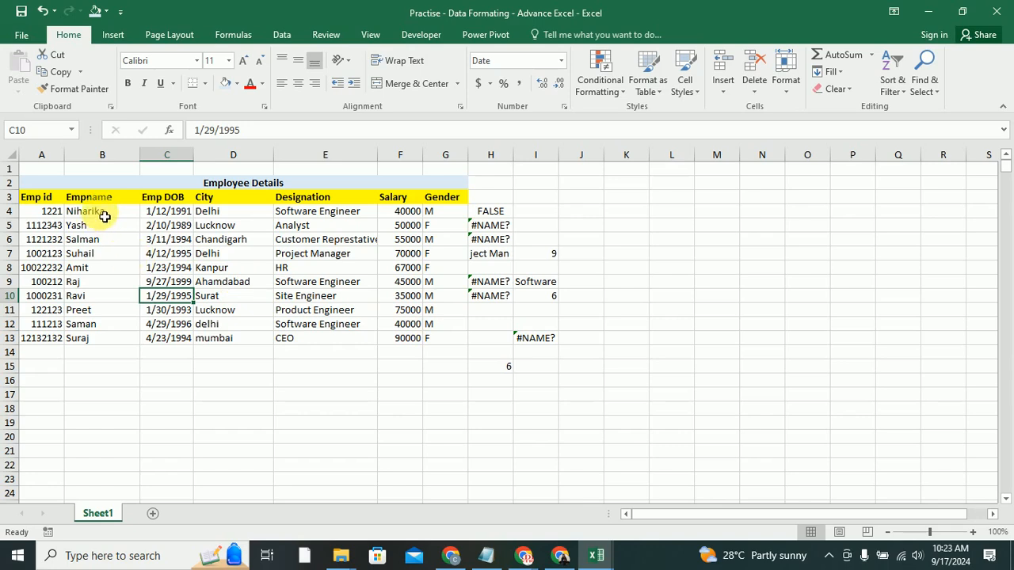
Step: Sort the Emp id values in A4:A13 from smallest to largest, continuing with the current selection only
{"action": "left_click_drag", "start_coordinate": [106, 214], "coordinate": [108, 342]}
{"action": "left_click_drag", "start_coordinate": [45, 210], "coordinate": [52, 348]}
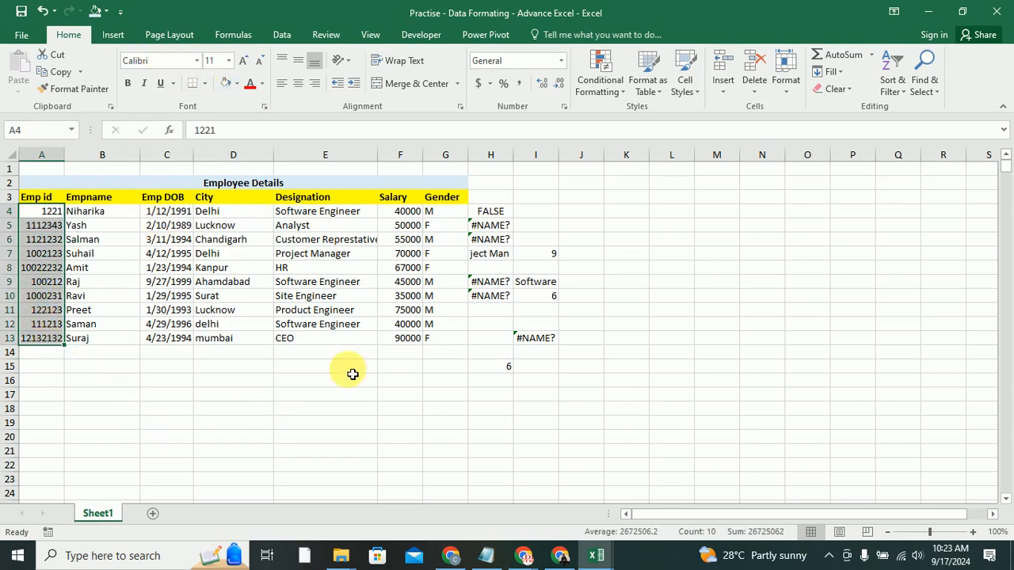
{"action": "left_click", "coordinate": [900, 91]}
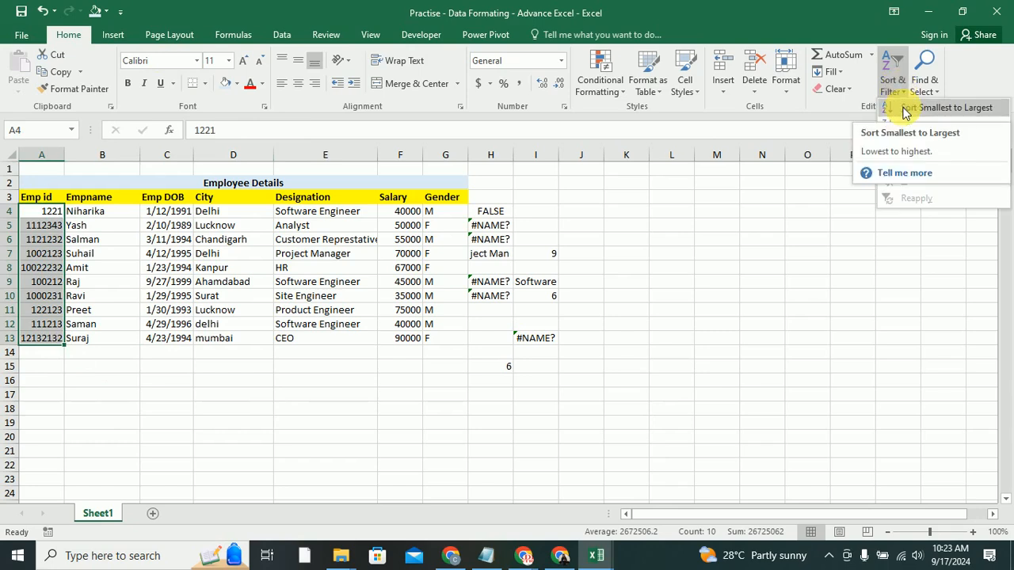
{"action": "left_click", "coordinate": [903, 110]}
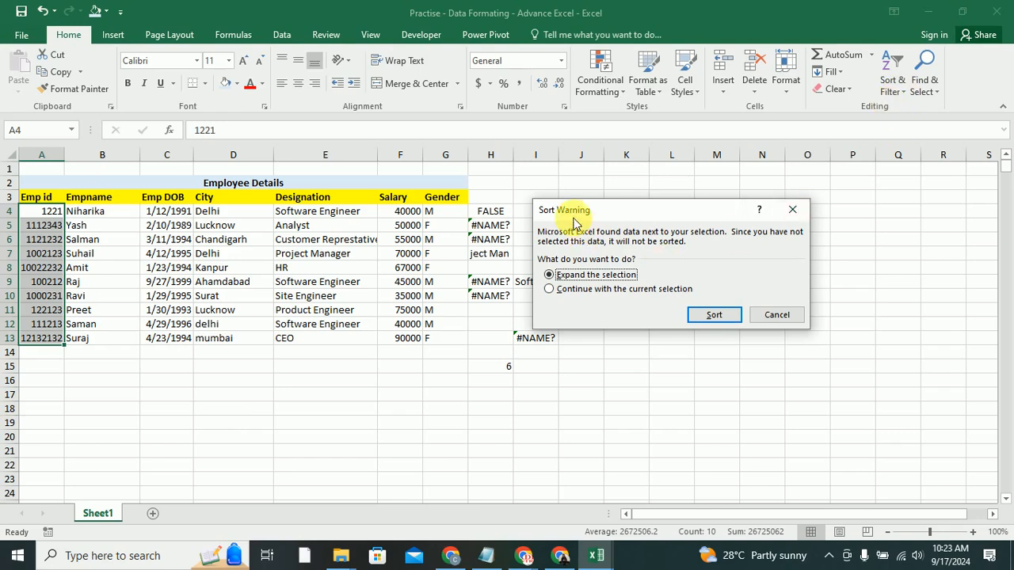
{"action": "left_click_drag", "start_coordinate": [612, 205], "coordinate": [541, 198]}
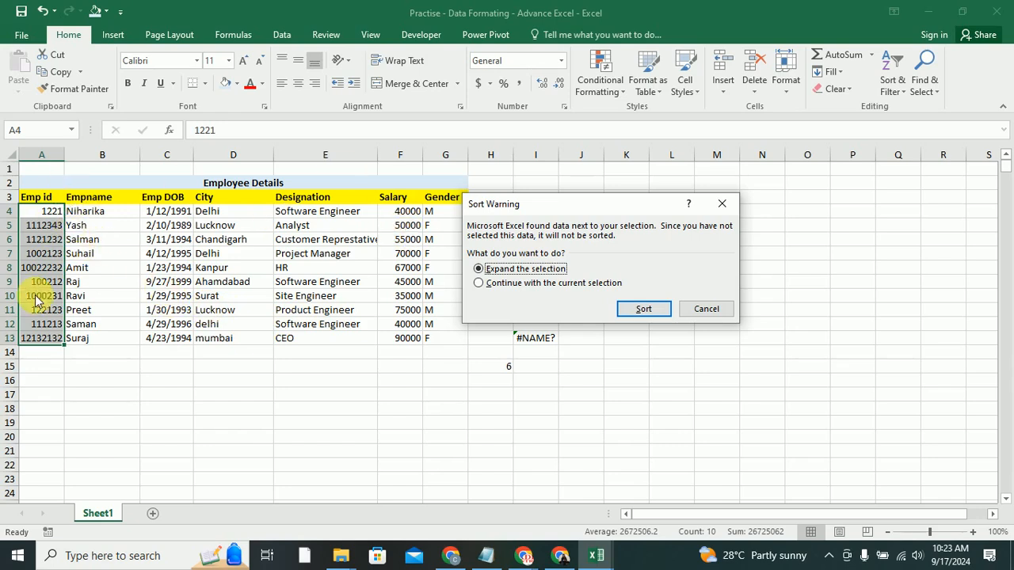
{"action": "left_click", "coordinate": [566, 285]}
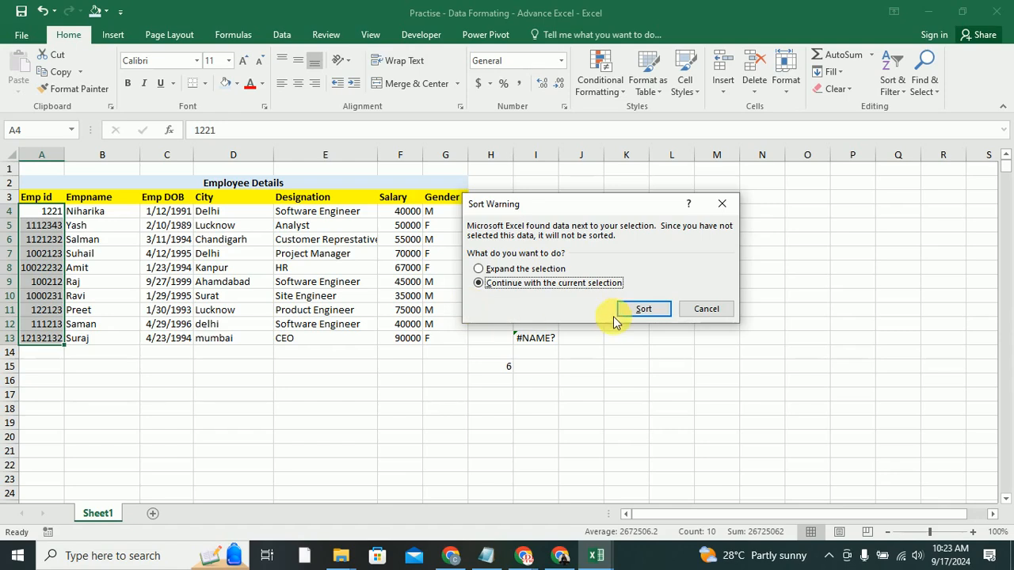
{"action": "left_click", "coordinate": [645, 311]}
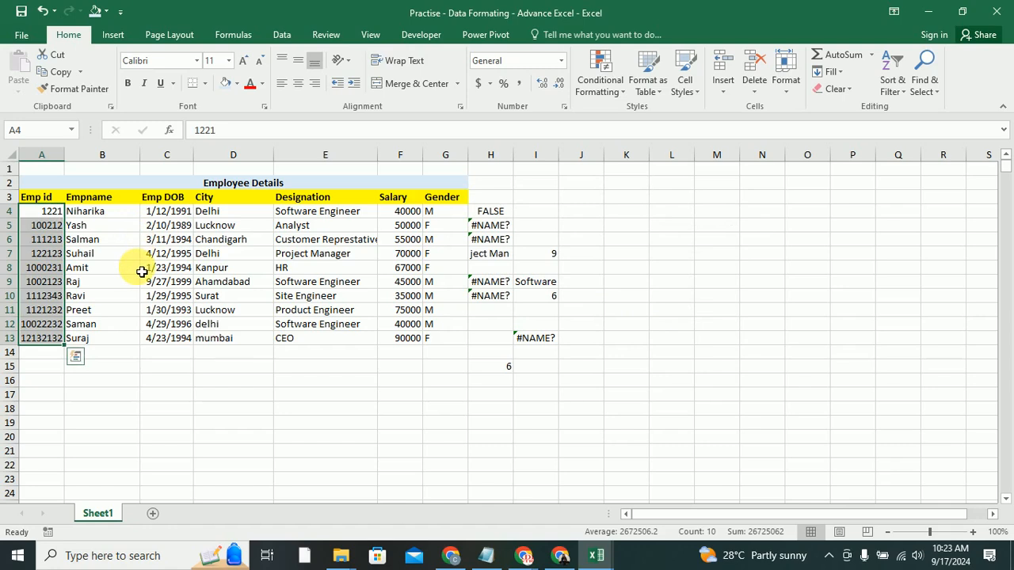
{"action": "key", "text": "ctrl+q"}
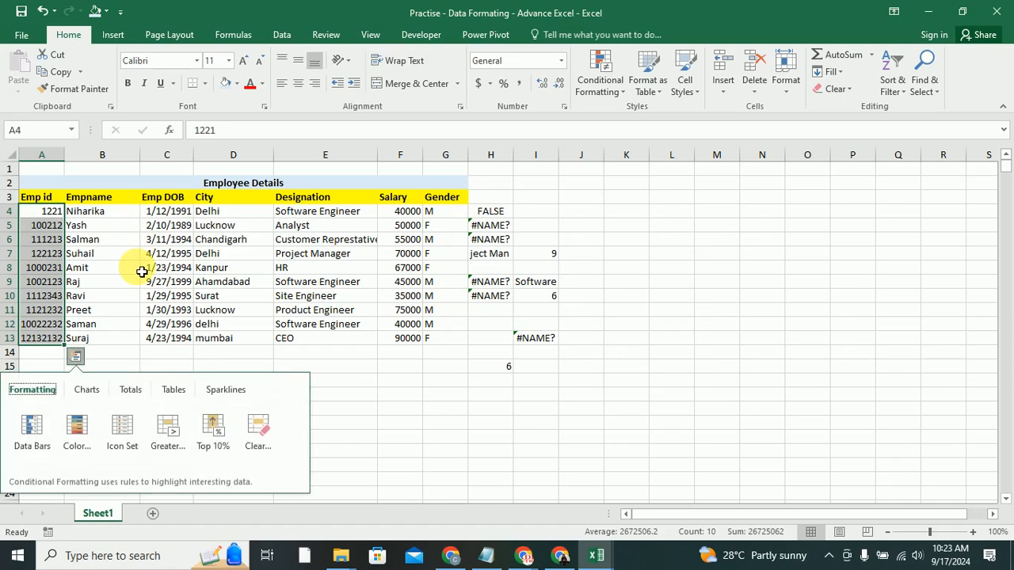
Step: Undo the last sort of the Emp id values
{"action": "left_click", "coordinate": [524, 451]}
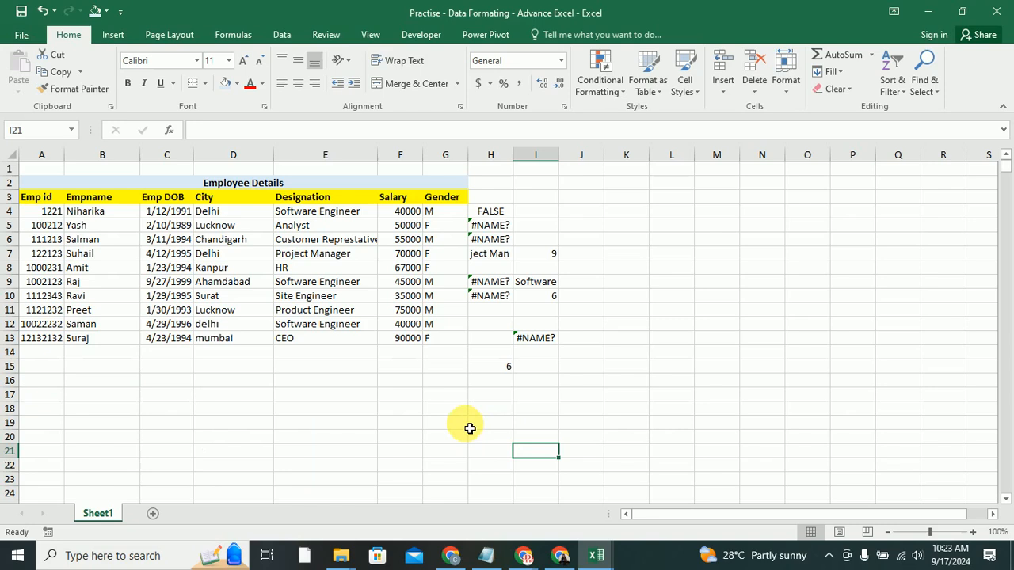
{"action": "key", "text": "ctrl+z"}
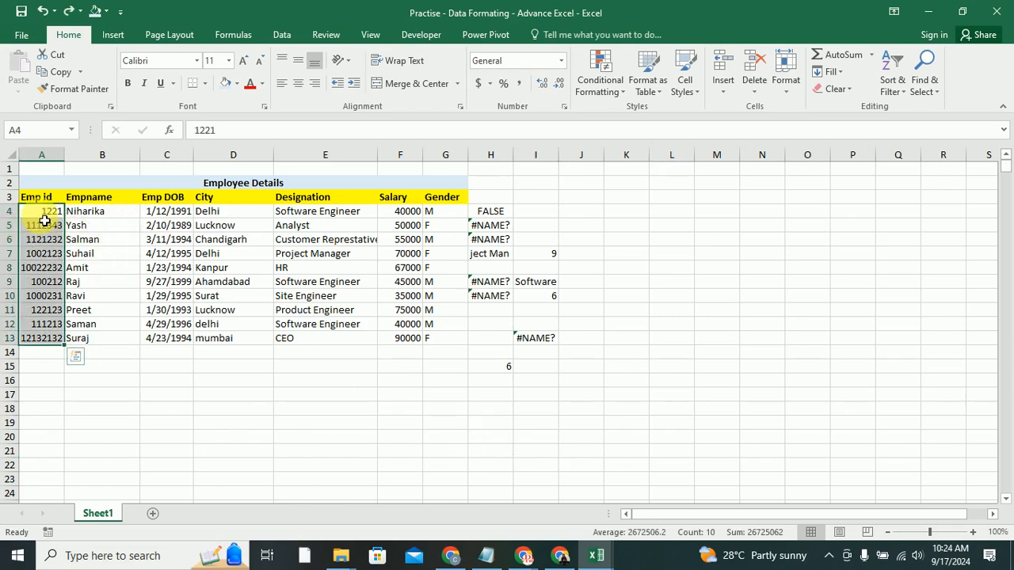
Step: Try to sort the Emp id values in A4:A13 from smallest to largest with the selection expanded to the adjacent data
{"action": "left_click", "coordinate": [890, 82]}
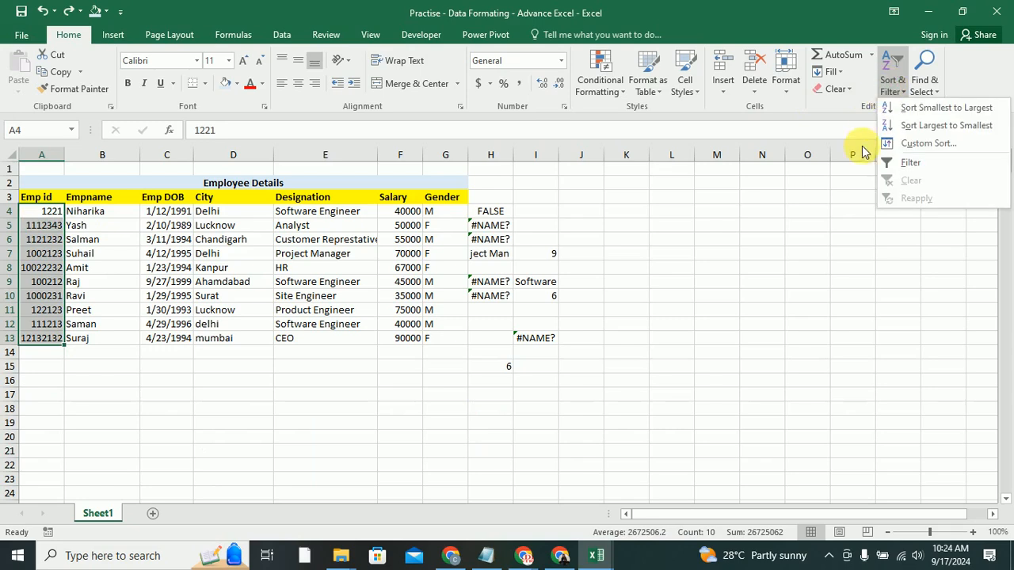
{"action": "left_click", "coordinate": [925, 110]}
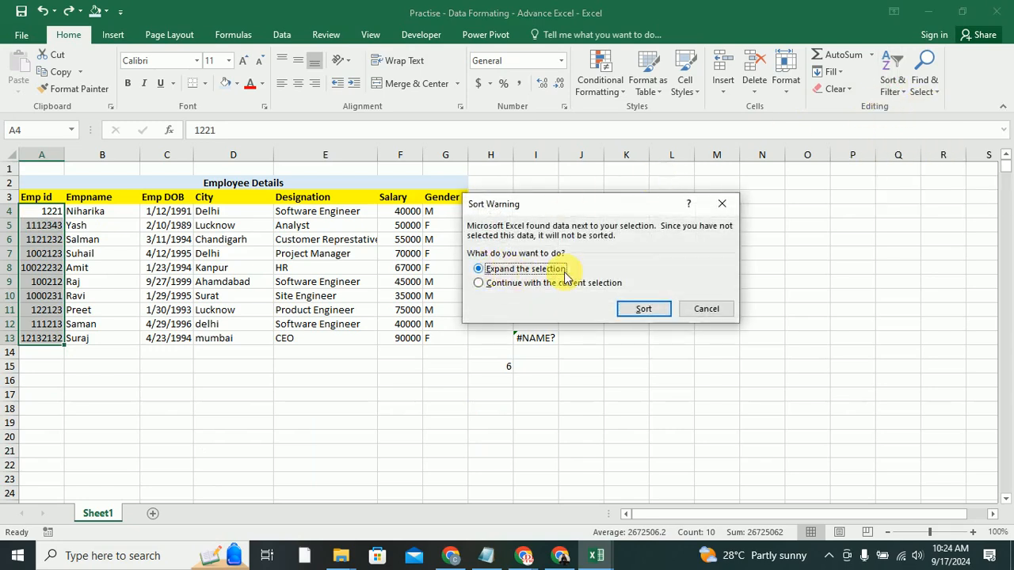
{"action": "left_click", "coordinate": [644, 309]}
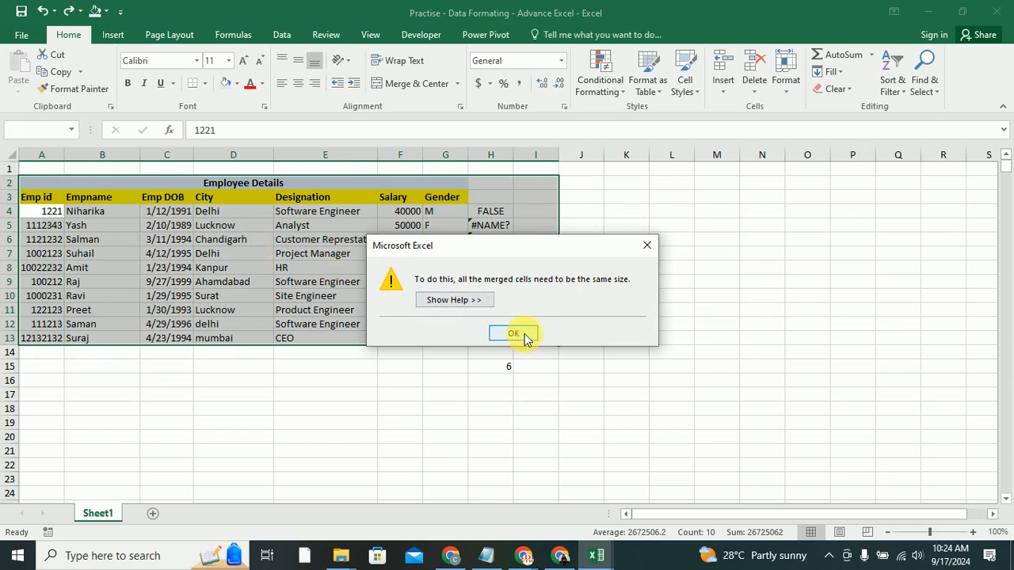
{"action": "left_click", "coordinate": [513, 334]}
{"action": "left_click", "coordinate": [525, 339]}
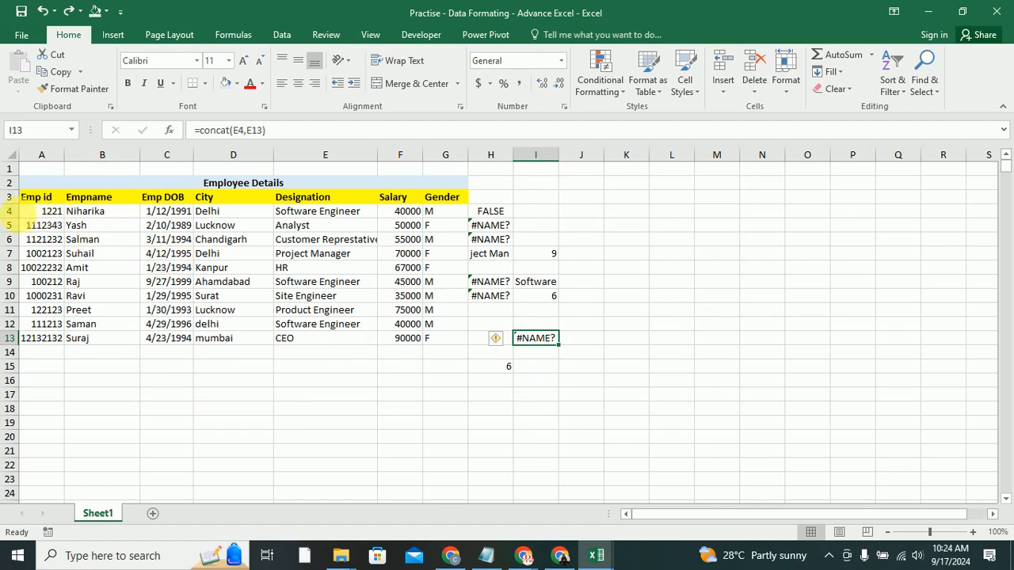
Step: Sort the employee rows in A4:G13 by Emp id from smallest to largest
{"action": "left_click_drag", "start_coordinate": [50, 214], "coordinate": [448, 341]}
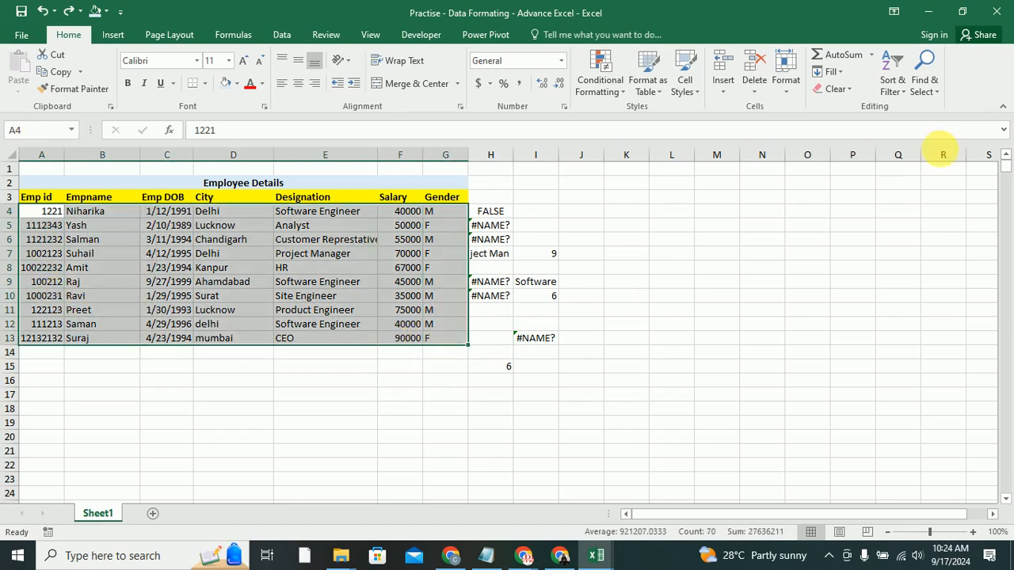
{"action": "left_click", "coordinate": [899, 94]}
{"action": "left_click", "coordinate": [904, 85]}
{"action": "left_click", "coordinate": [910, 92]}
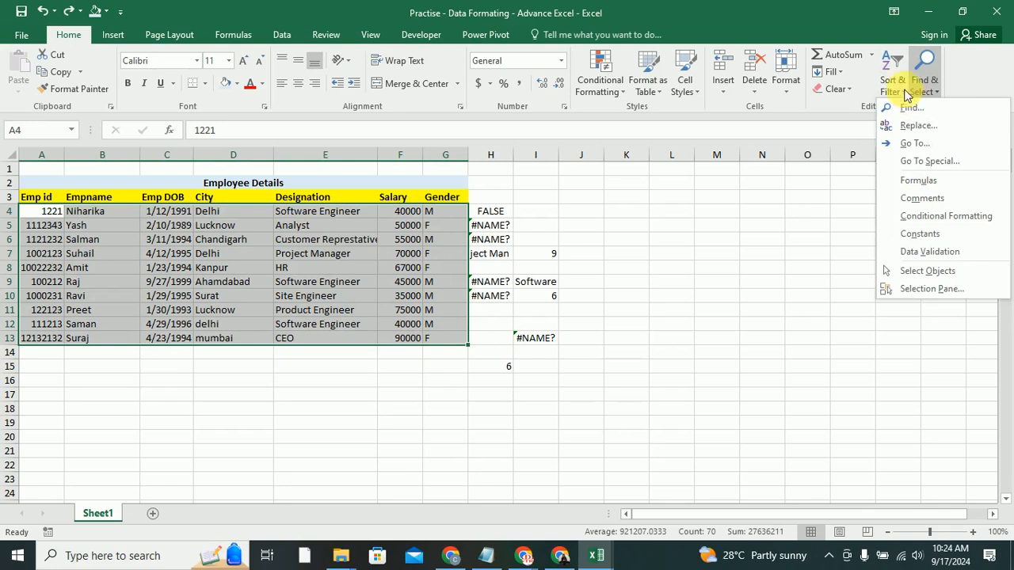
{"action": "left_click", "coordinate": [903, 89]}
{"action": "left_click", "coordinate": [898, 86]}
{"action": "left_click", "coordinate": [912, 108]}
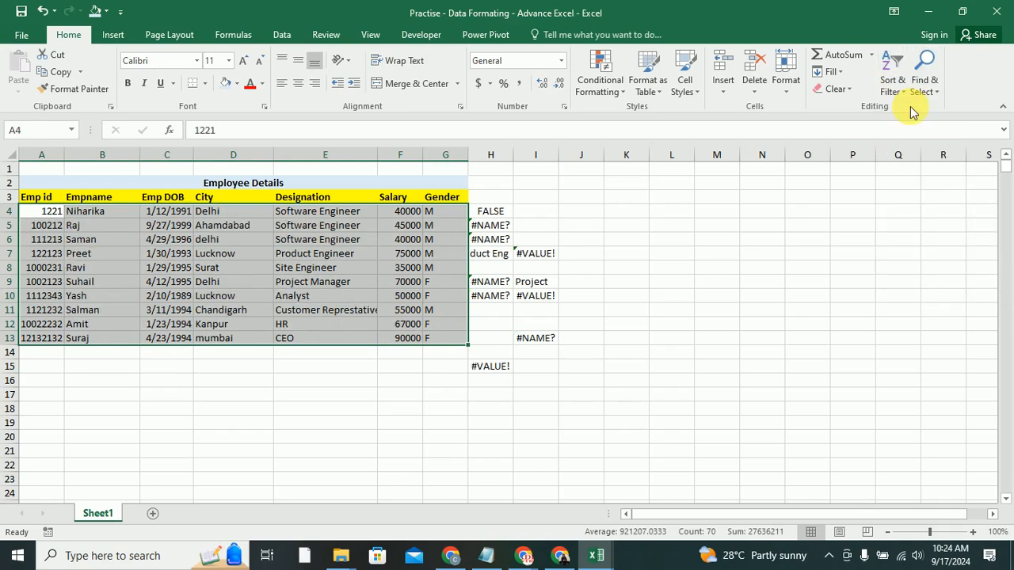
{"action": "left_click", "coordinate": [771, 196]}
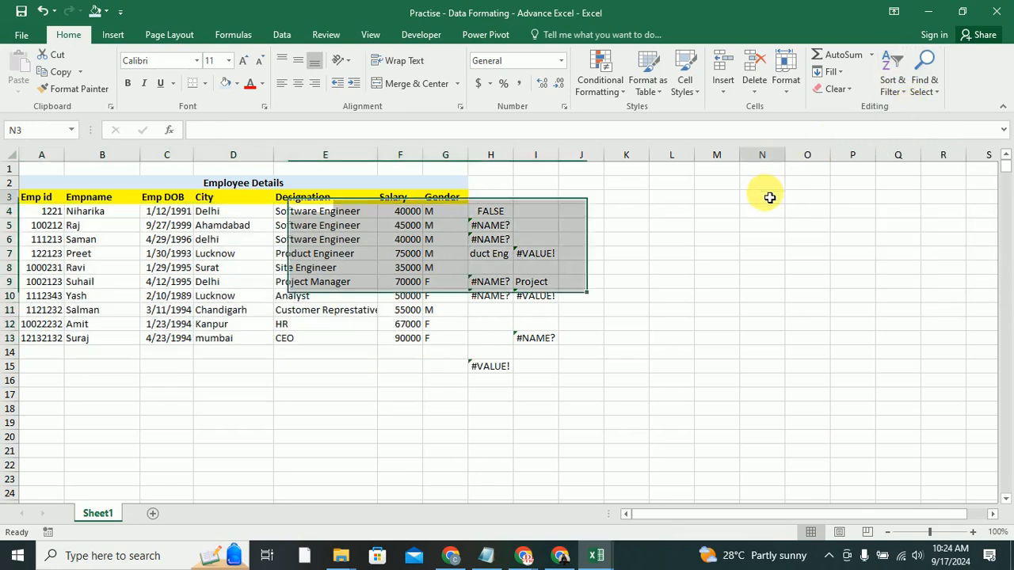
Step: Examine the sorted employee rows to check that the names and other details moved together with their Emp id values
{"action": "left_click_drag", "start_coordinate": [37, 217], "coordinate": [444, 338]}
{"action": "left_click_drag", "start_coordinate": [74, 229], "coordinate": [27, 199]}
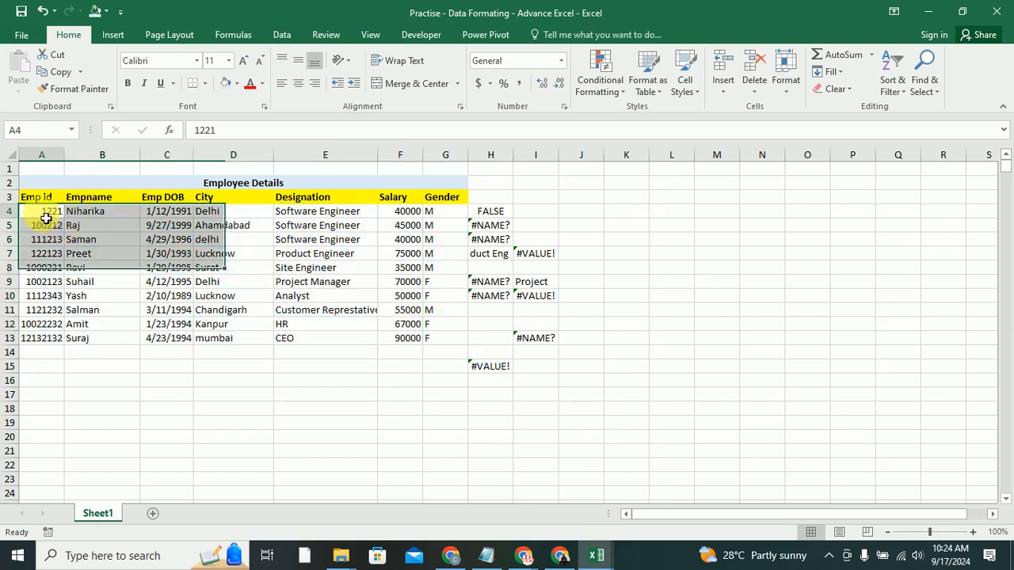
{"action": "left_click", "coordinate": [45, 230]}
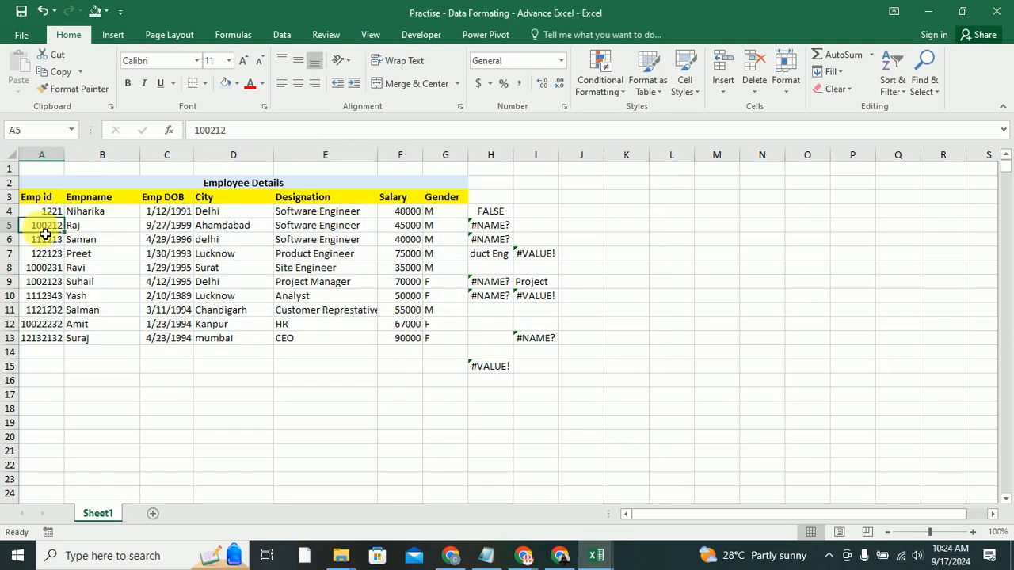
{"action": "left_click", "coordinate": [44, 296]}
{"action": "left_click", "coordinate": [93, 299]}
{"action": "left_click", "coordinate": [99, 211]}
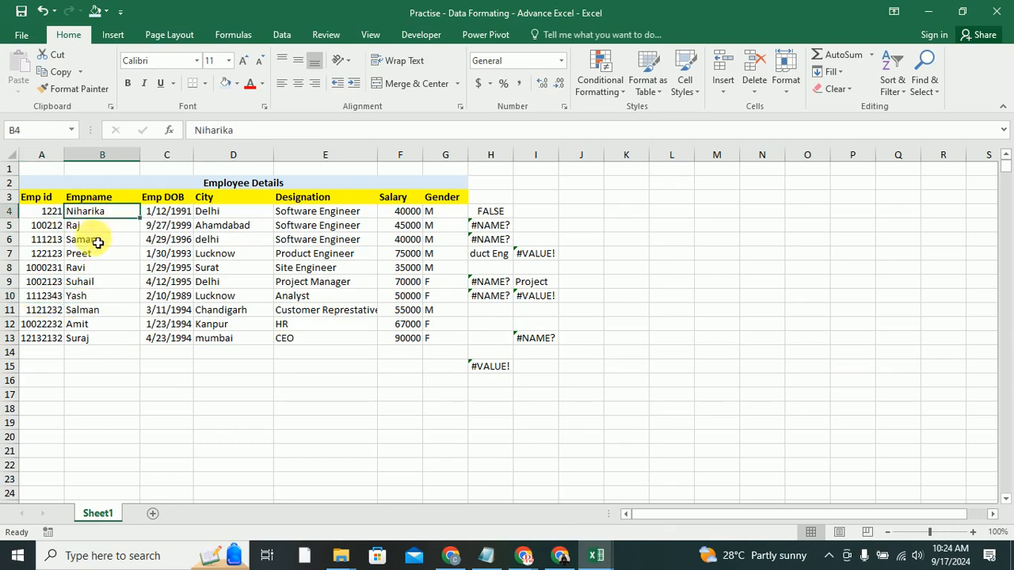
{"action": "left_click", "coordinate": [95, 240]}
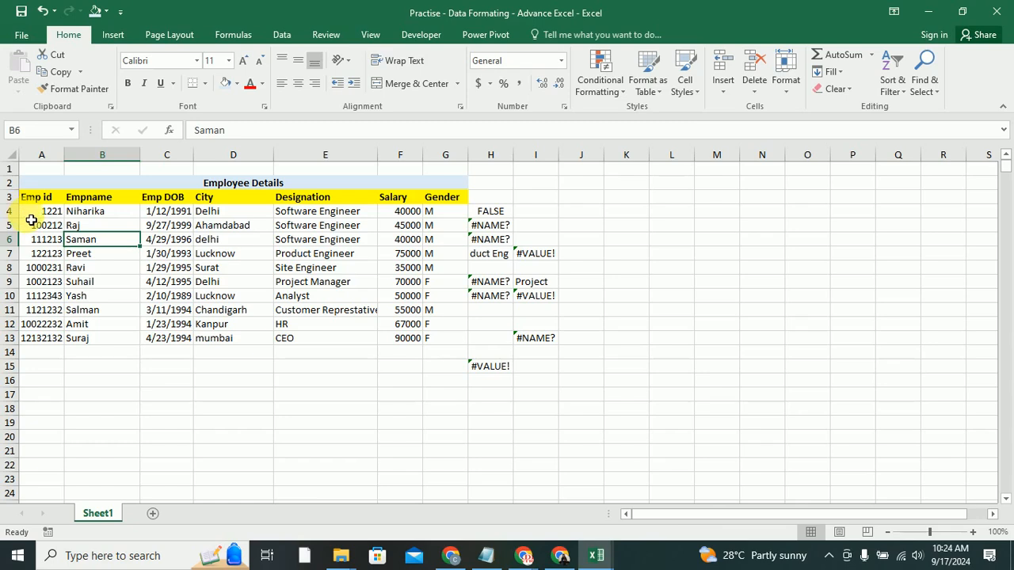
{"action": "left_click_drag", "start_coordinate": [32, 214], "coordinate": [57, 338]}
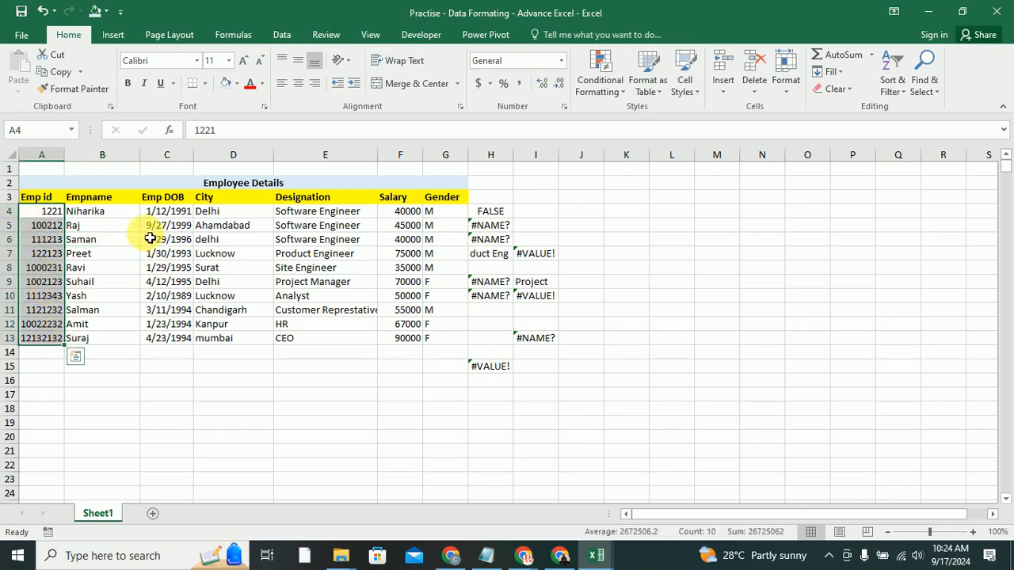
{"action": "left_click", "coordinate": [248, 287]}
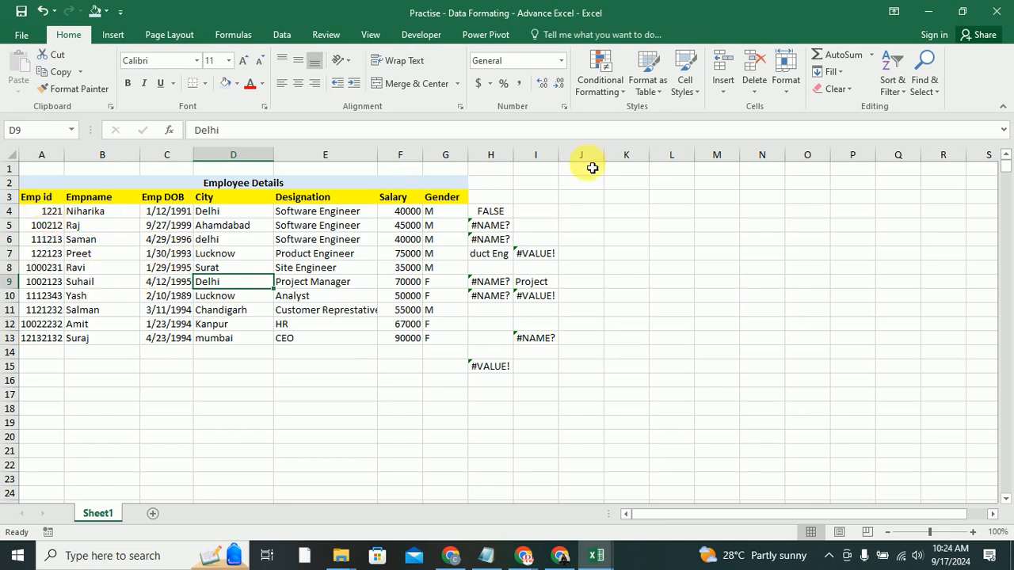
{"action": "left_click", "coordinate": [896, 85]}
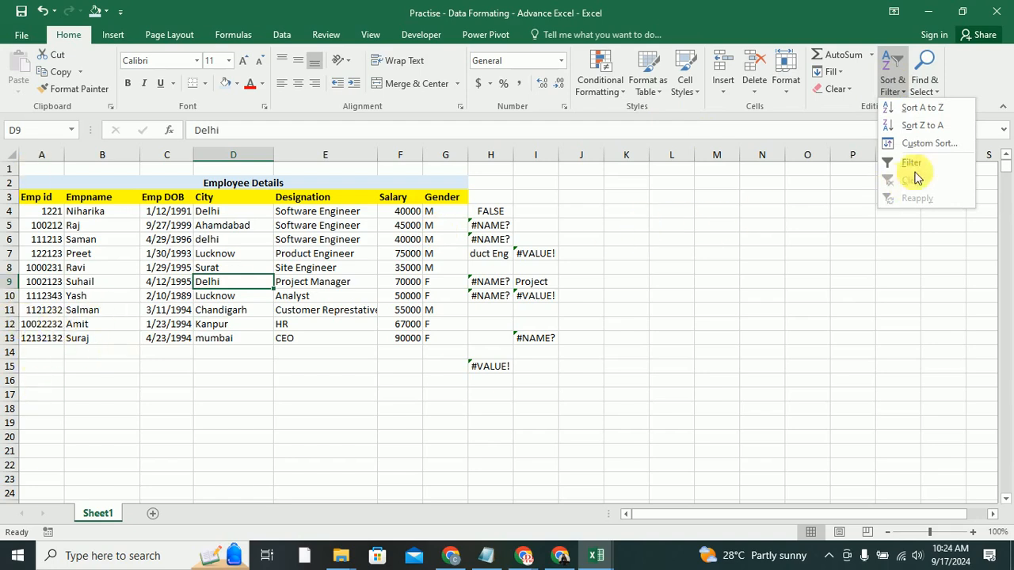
{"action": "left_click", "coordinate": [931, 147]}
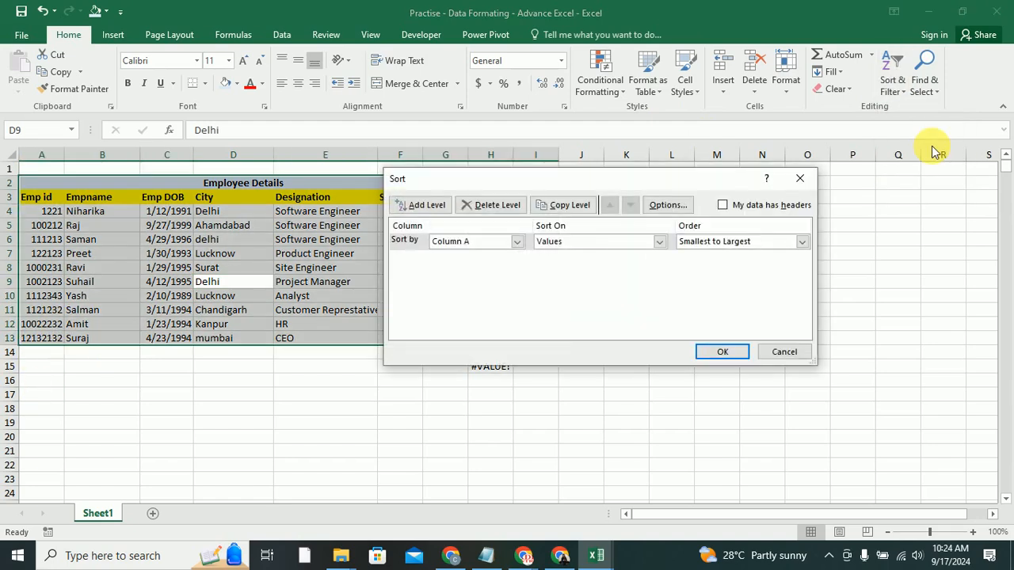
{"action": "left_click_drag", "start_coordinate": [616, 185], "coordinate": [621, 240]}
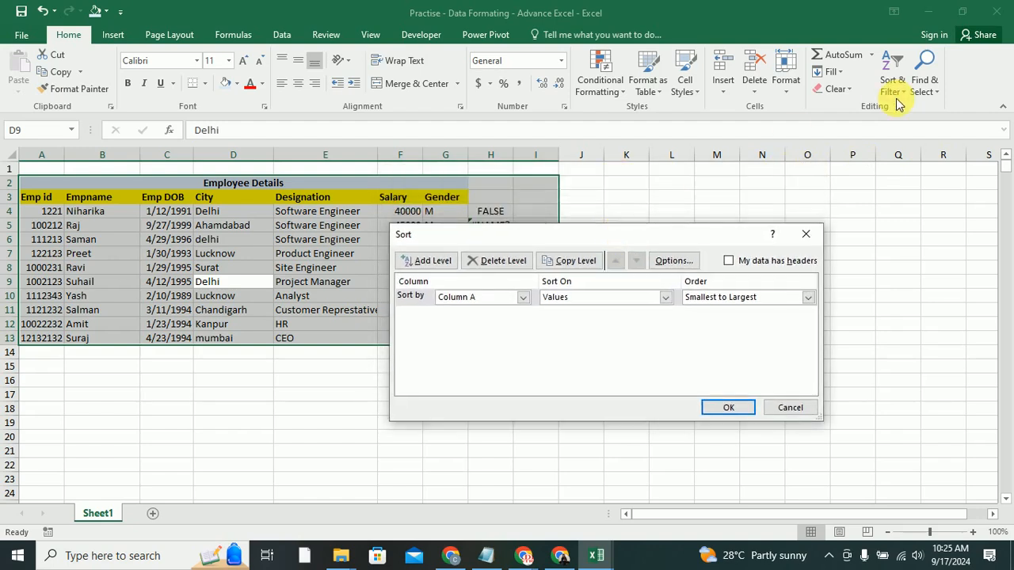
{"action": "left_click", "coordinate": [787, 408]}
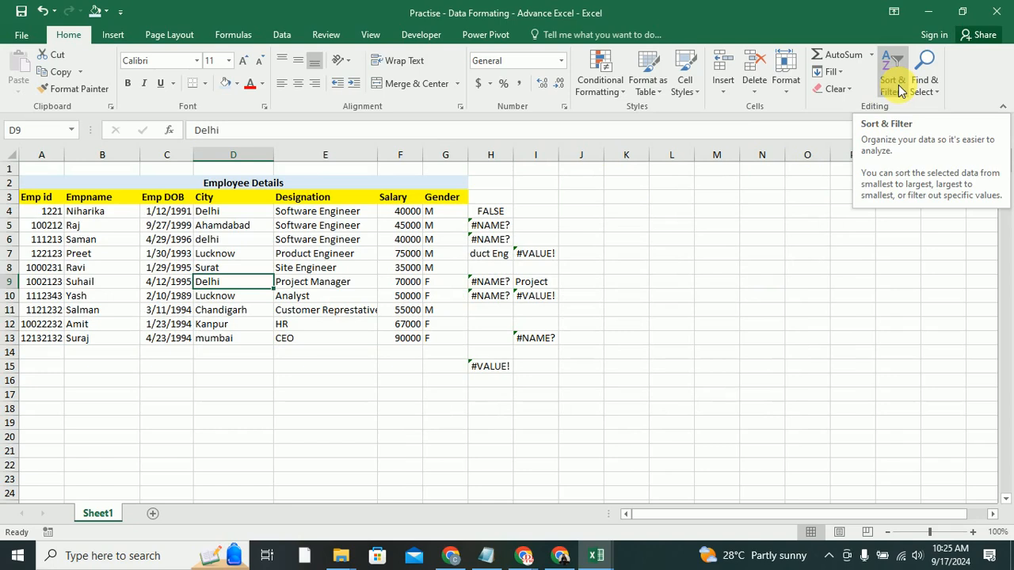
Step: Set up a custom sort by column A from smallest to largest, with column D from A to Z as a second level
{"action": "left_click", "coordinate": [901, 91]}
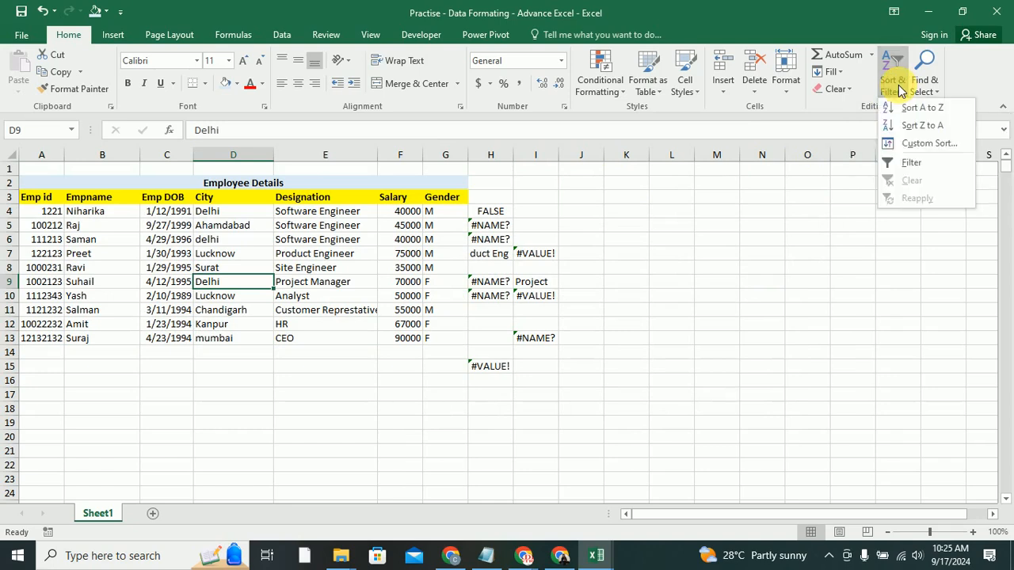
{"action": "left_click", "coordinate": [910, 147]}
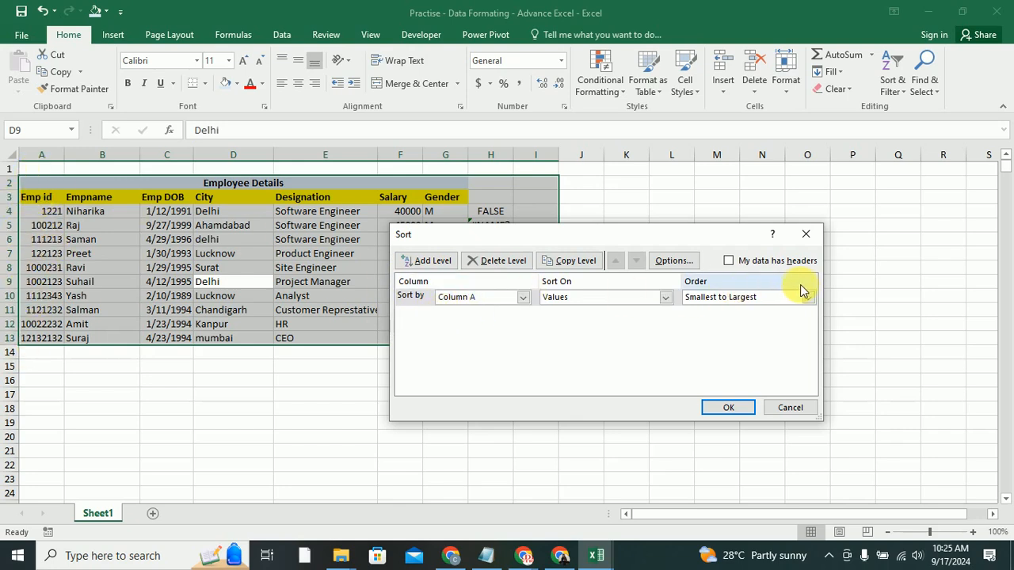
{"action": "left_click", "coordinate": [422, 268]}
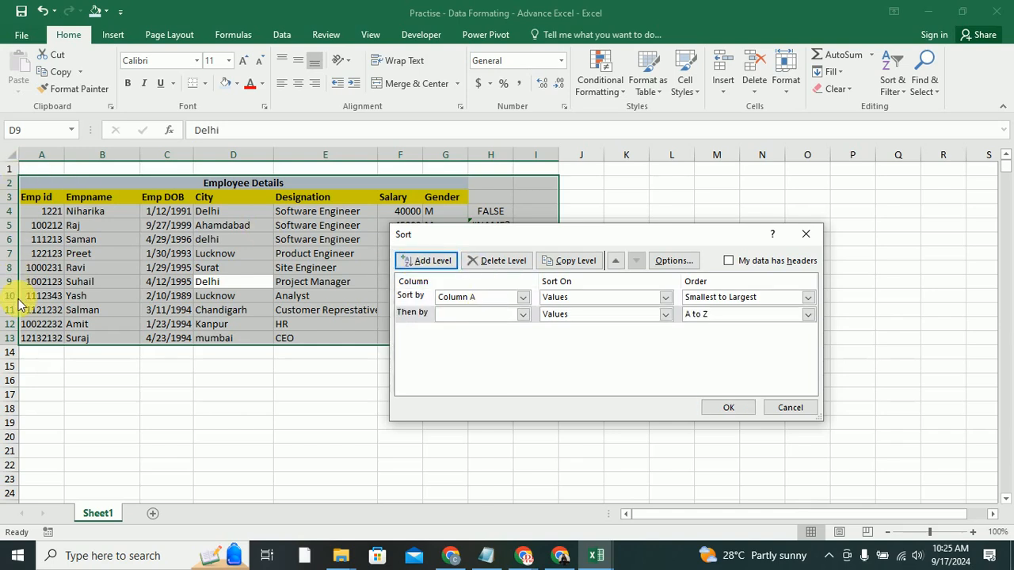
{"action": "left_click", "coordinate": [522, 315]}
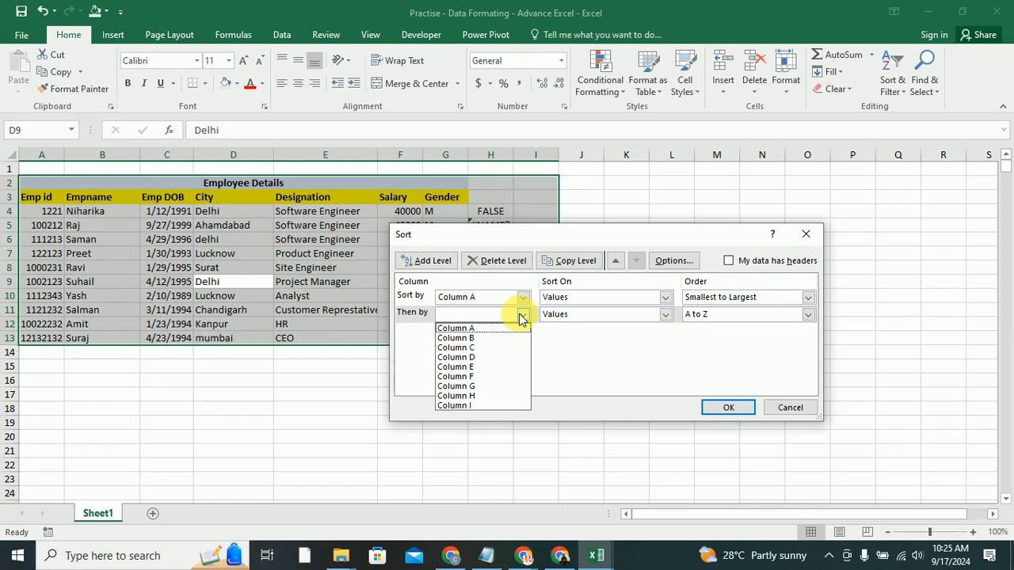
{"action": "left_click", "coordinate": [454, 358]}
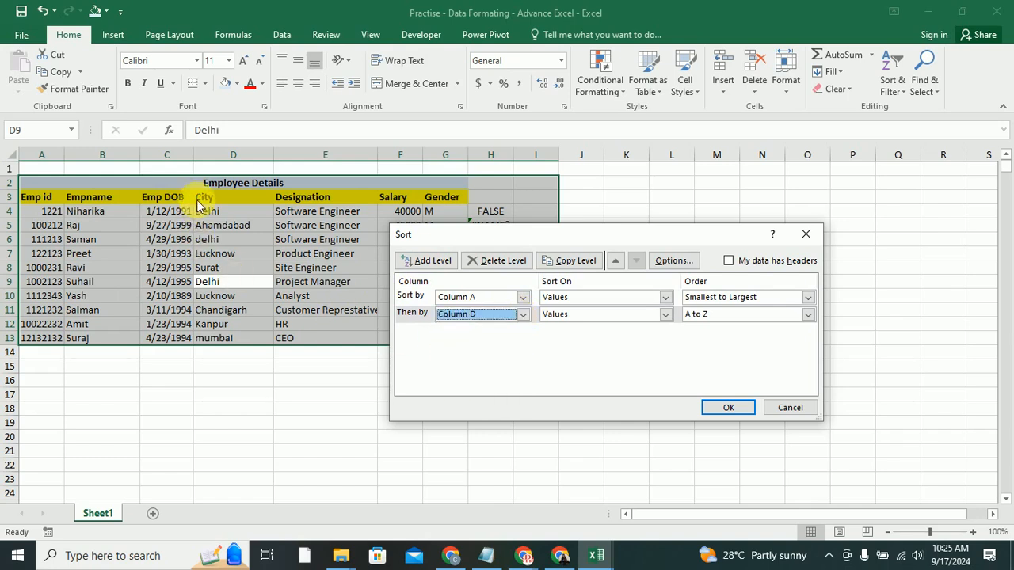
{"action": "left_click", "coordinate": [524, 317]}
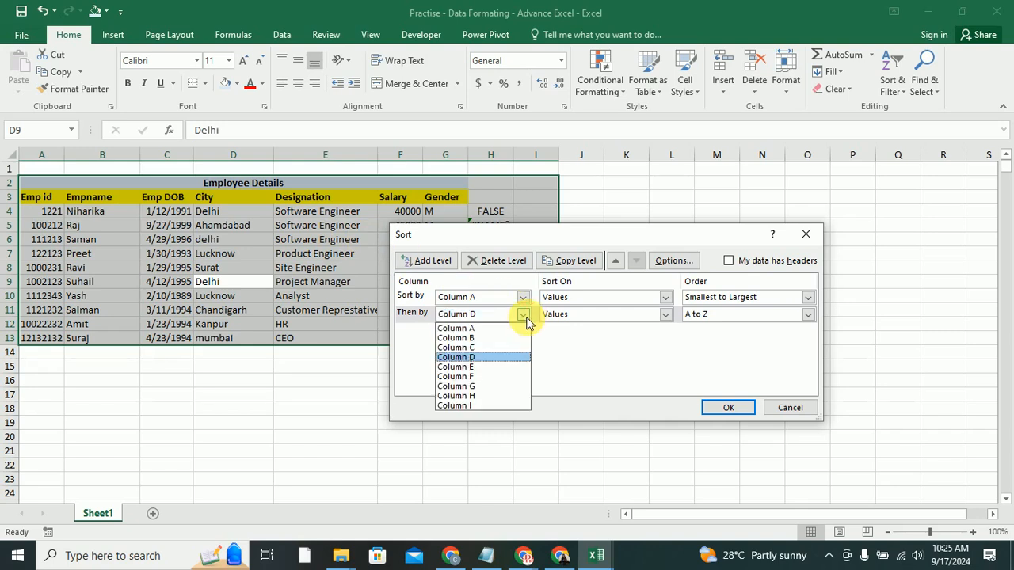
{"action": "left_click", "coordinate": [472, 357]}
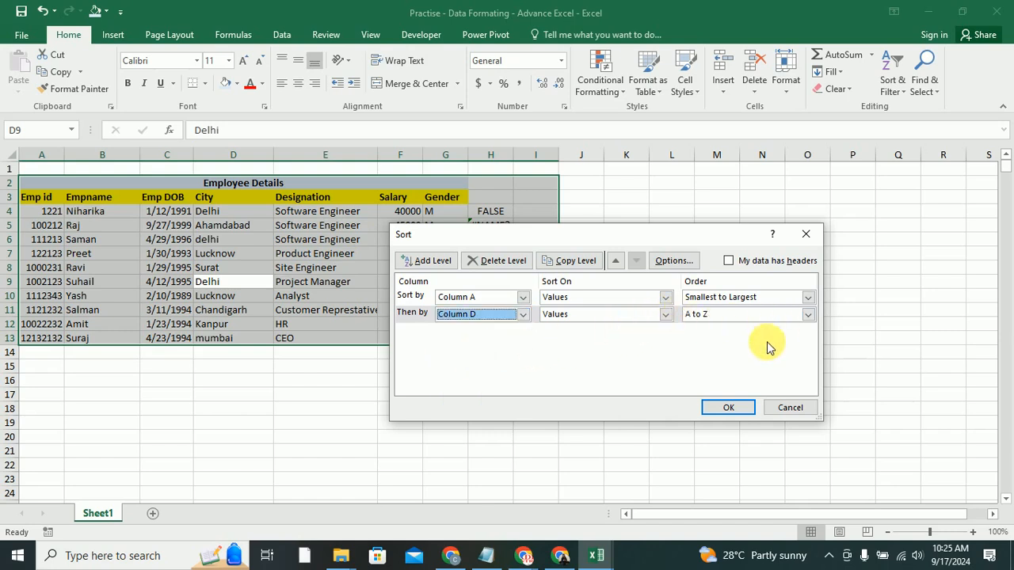
{"action": "left_click", "coordinate": [409, 313]}
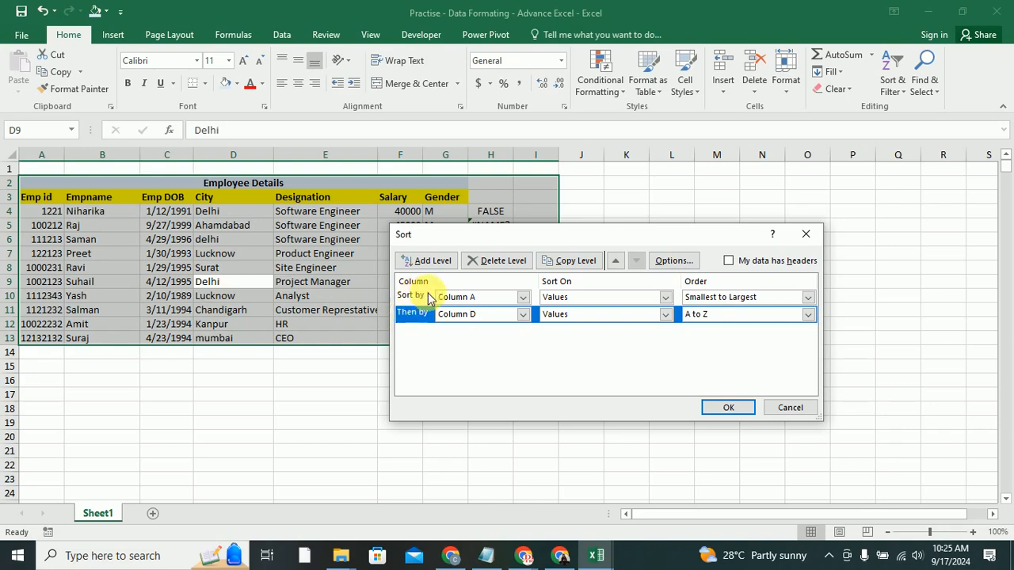
{"action": "left_click", "coordinate": [766, 298]}
{"action": "left_click", "coordinate": [759, 311]}
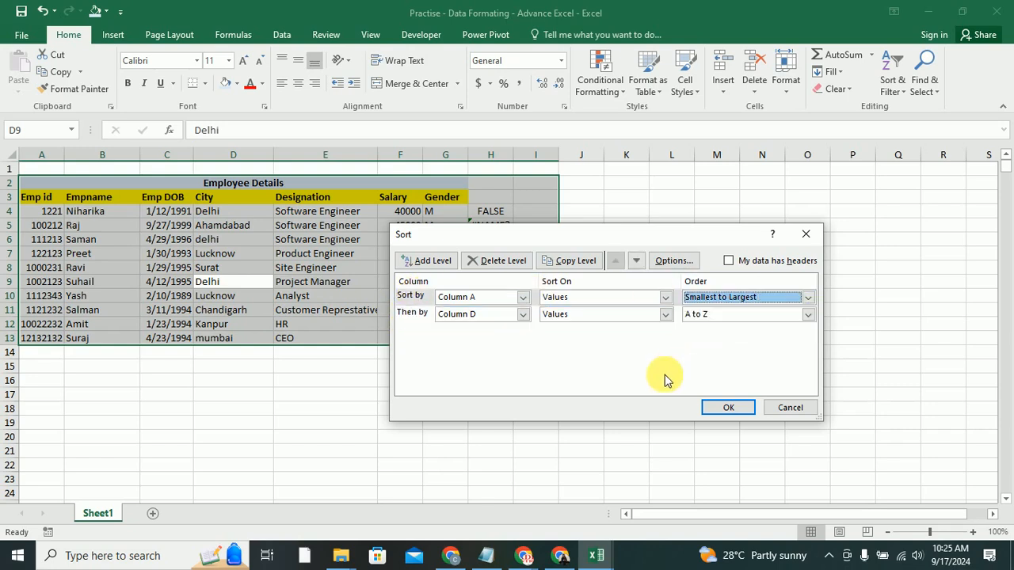
Step: Replace the column A sort level with one below column D, ordered smallest to largest, and try to apply the custom sort
{"action": "left_click", "coordinate": [409, 296]}
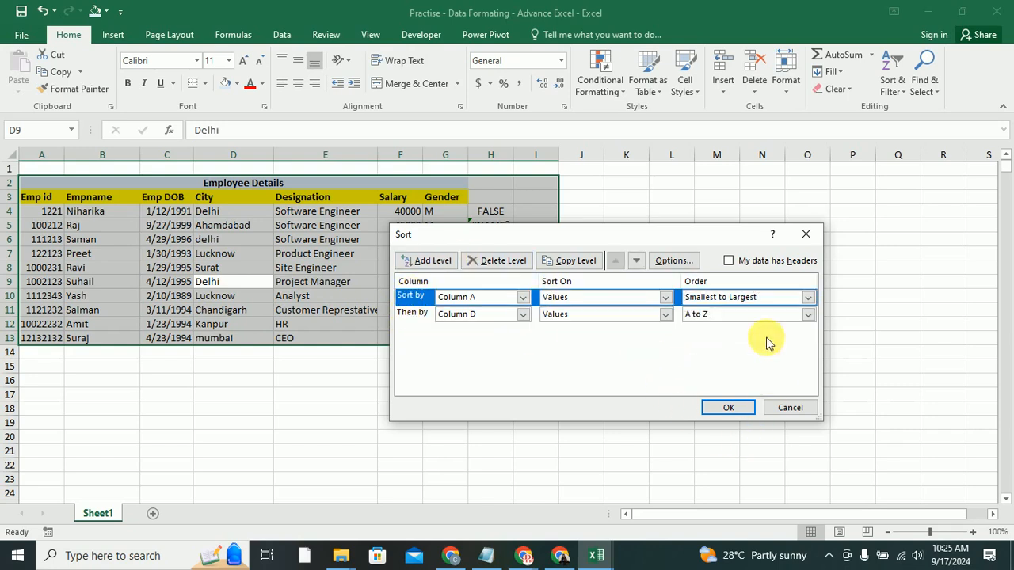
{"action": "left_click", "coordinate": [508, 267]}
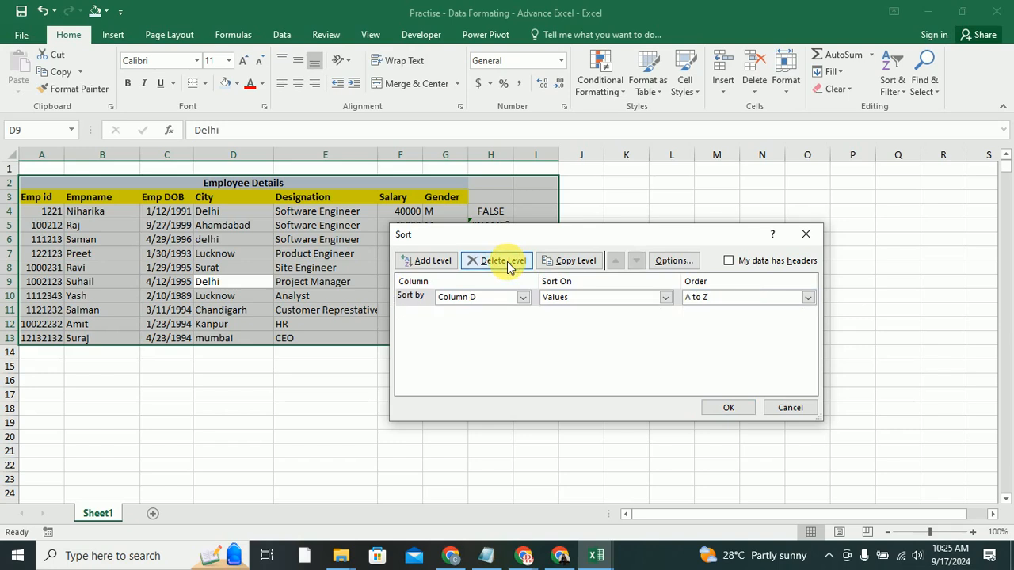
{"action": "left_click", "coordinate": [422, 262]}
{"action": "left_click", "coordinate": [522, 315]}
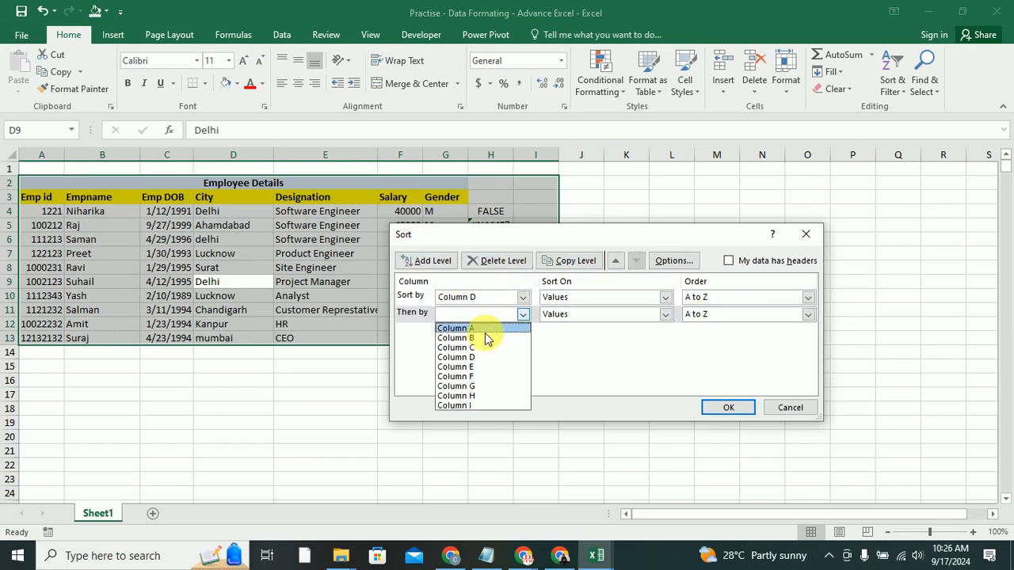
{"action": "left_click", "coordinate": [476, 327]}
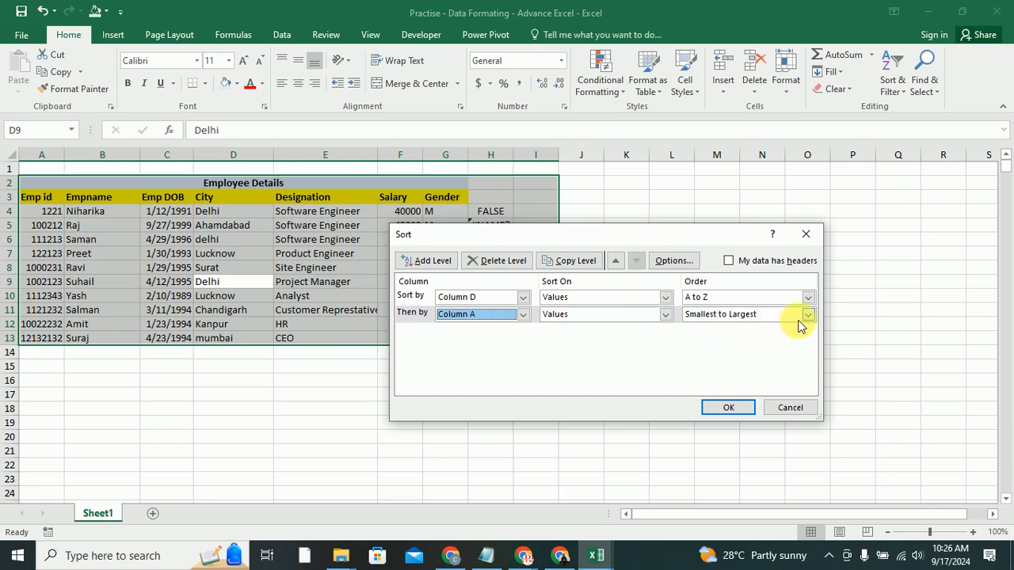
{"action": "left_click", "coordinate": [717, 408]}
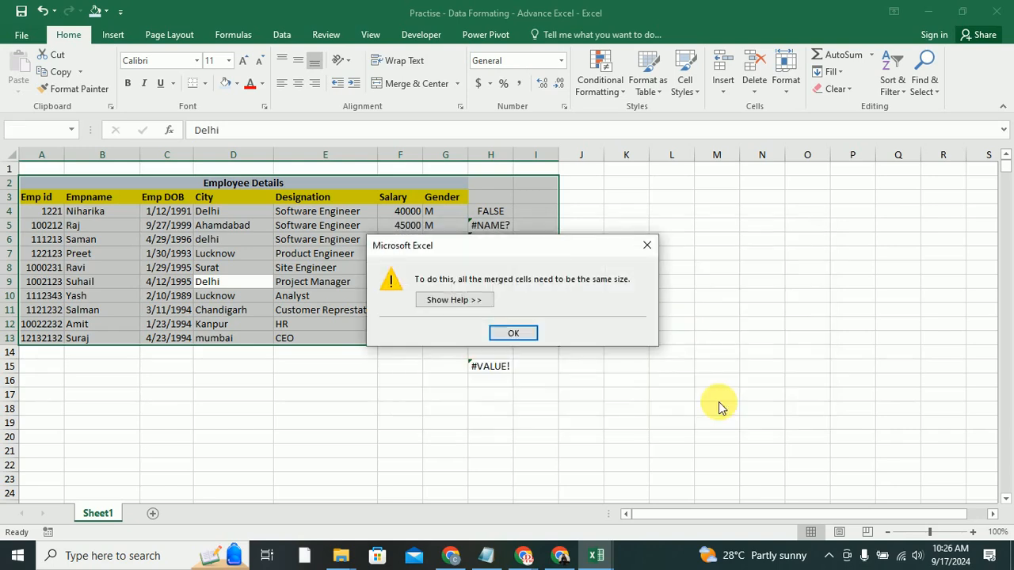
{"action": "left_click", "coordinate": [512, 333]}
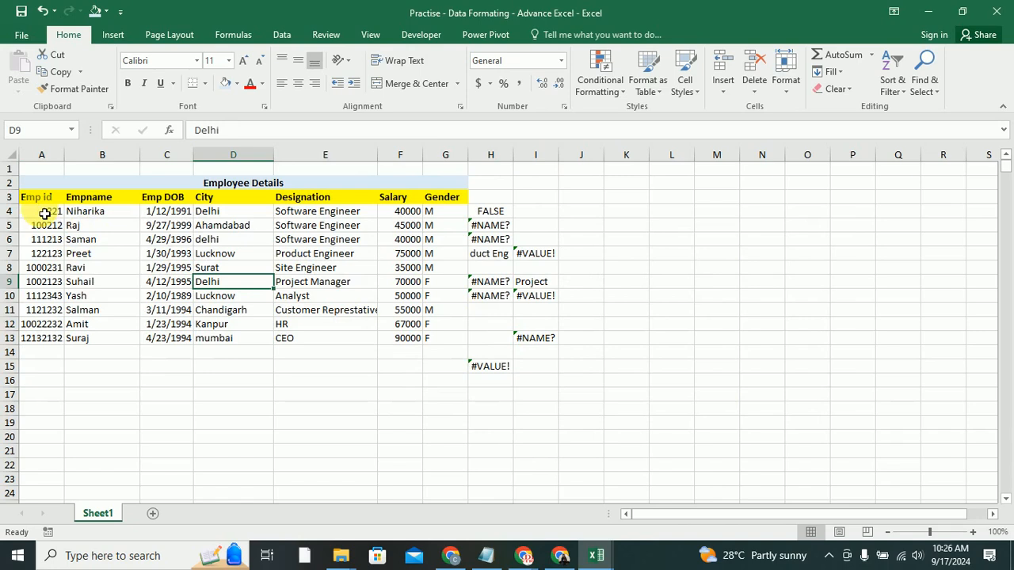
Step: Custom-sort the employee rows A4:G13 by column D from A to Z, with column A as the second level
{"action": "left_click_drag", "start_coordinate": [50, 210], "coordinate": [437, 338]}
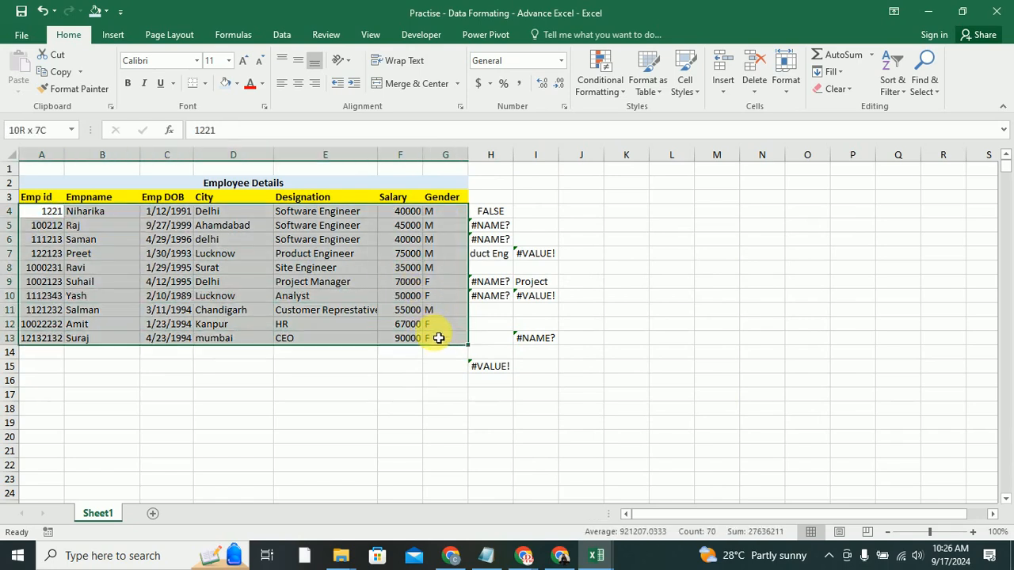
{"action": "left_click", "coordinate": [898, 81]}
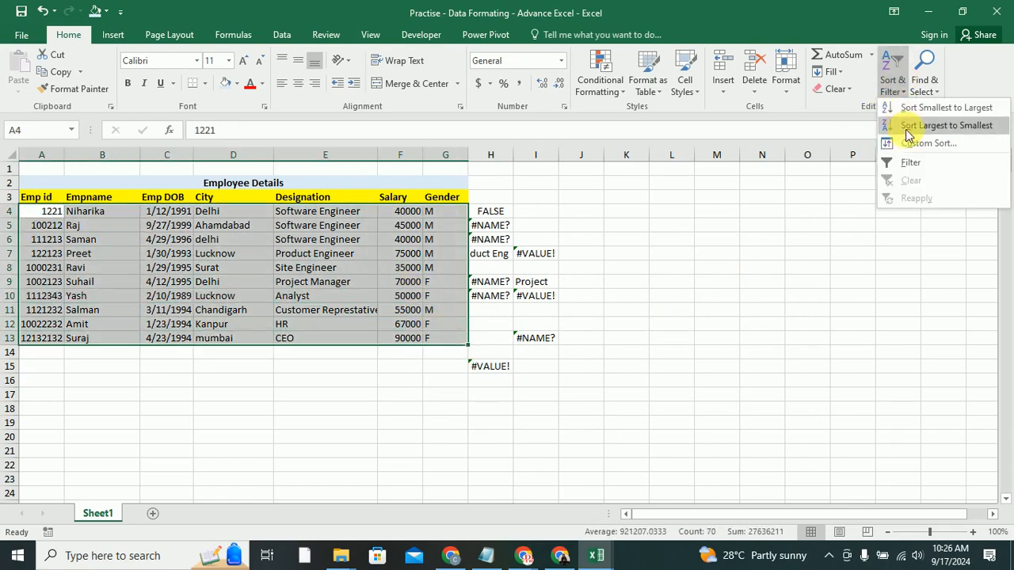
{"action": "left_click", "coordinate": [910, 138]}
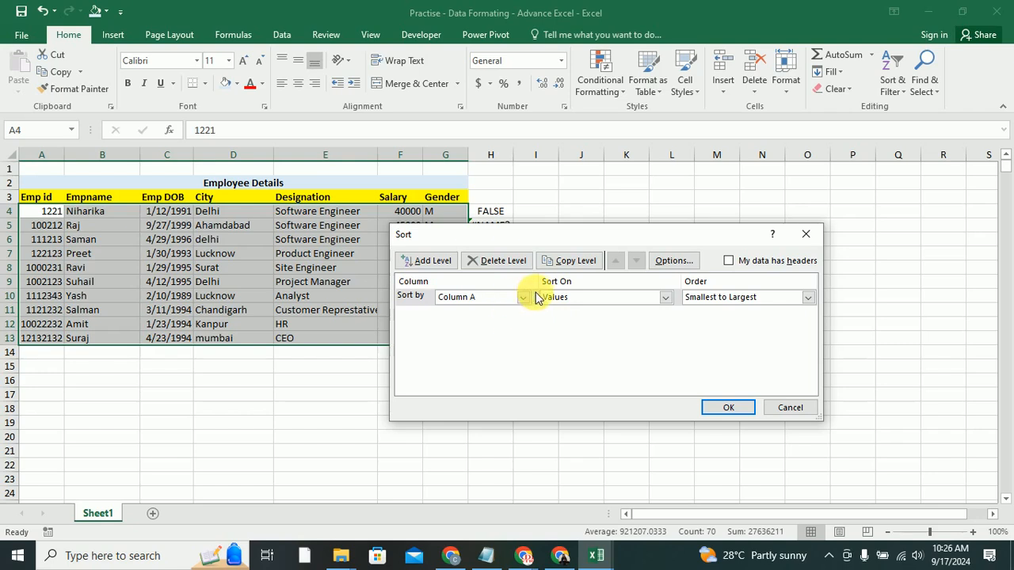
{"action": "left_click", "coordinate": [507, 261]}
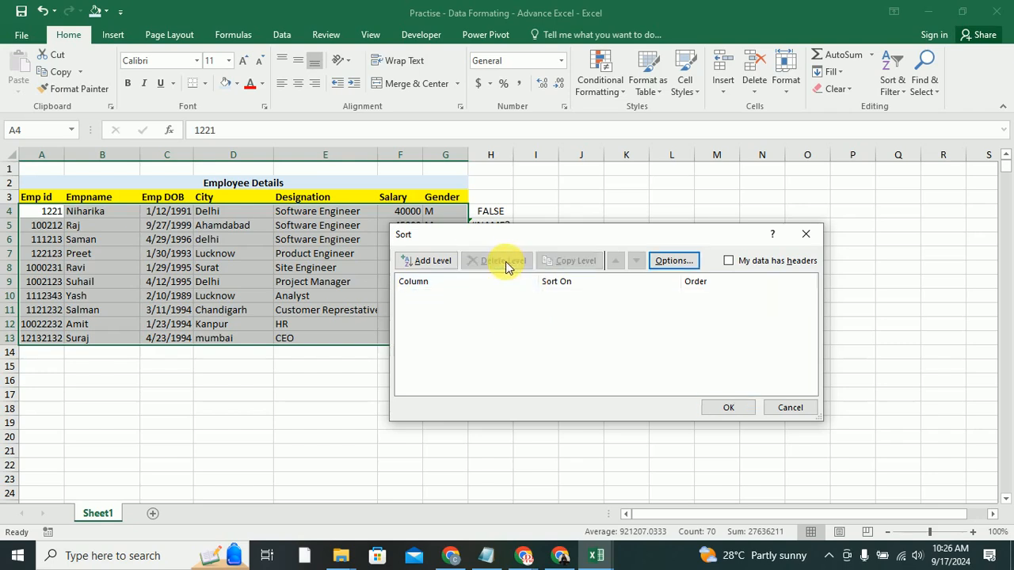
{"action": "left_click", "coordinate": [428, 264]}
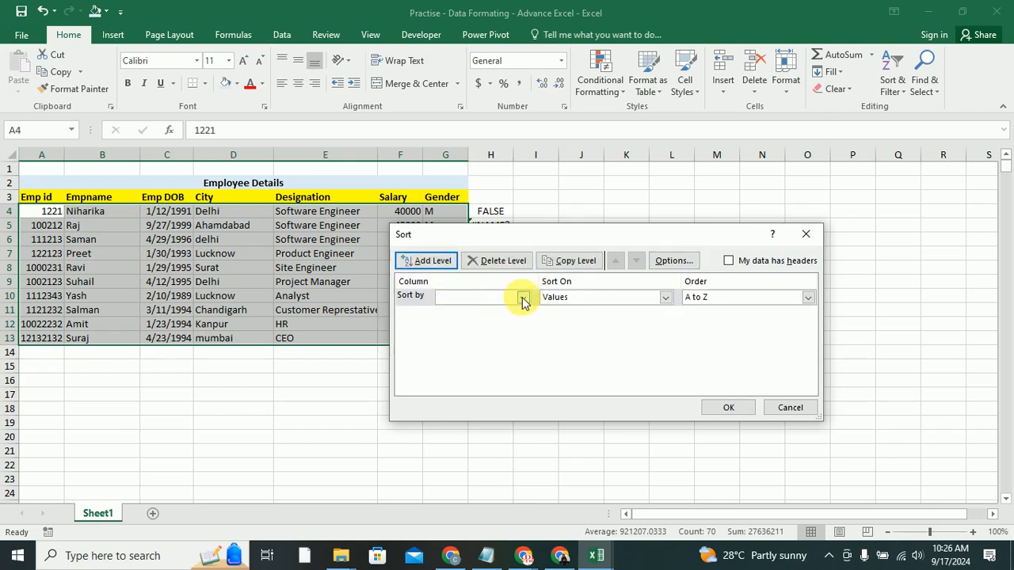
{"action": "left_click", "coordinate": [522, 297]}
{"action": "left_click", "coordinate": [477, 341]}
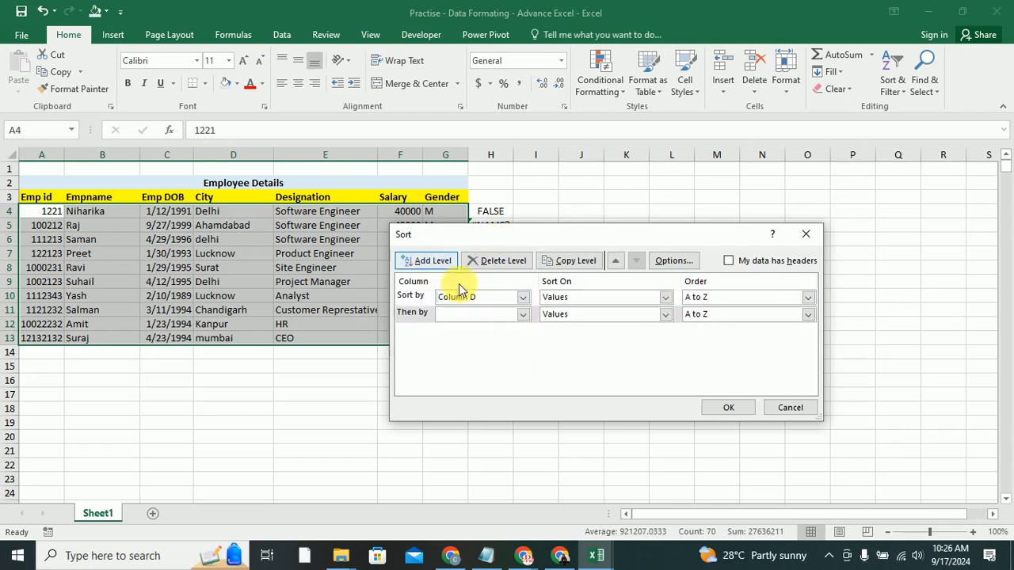
{"action": "left_click", "coordinate": [523, 314]}
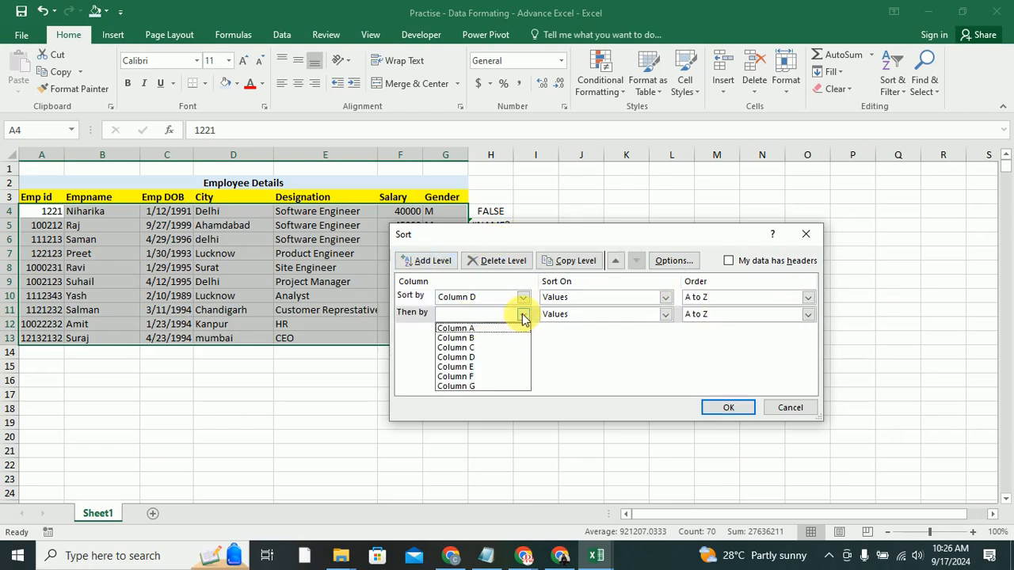
{"action": "left_click", "coordinate": [456, 328]}
{"action": "left_click", "coordinate": [729, 407]}
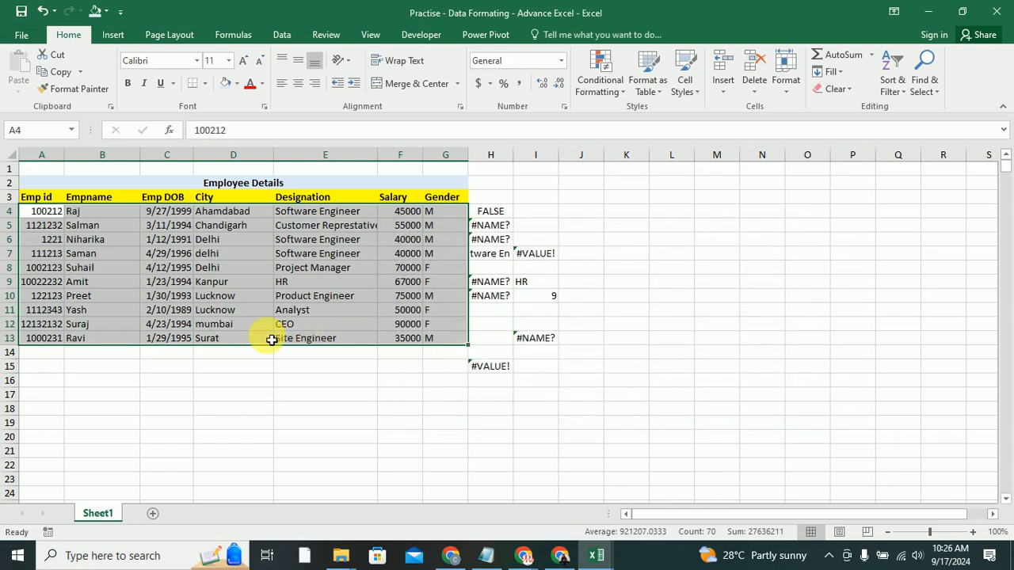
Step: Examine the City order and the Emp id order within the Delhi and Lucknow rows
{"action": "left_click", "coordinate": [188, 294]}
{"action": "left_click", "coordinate": [216, 212]}
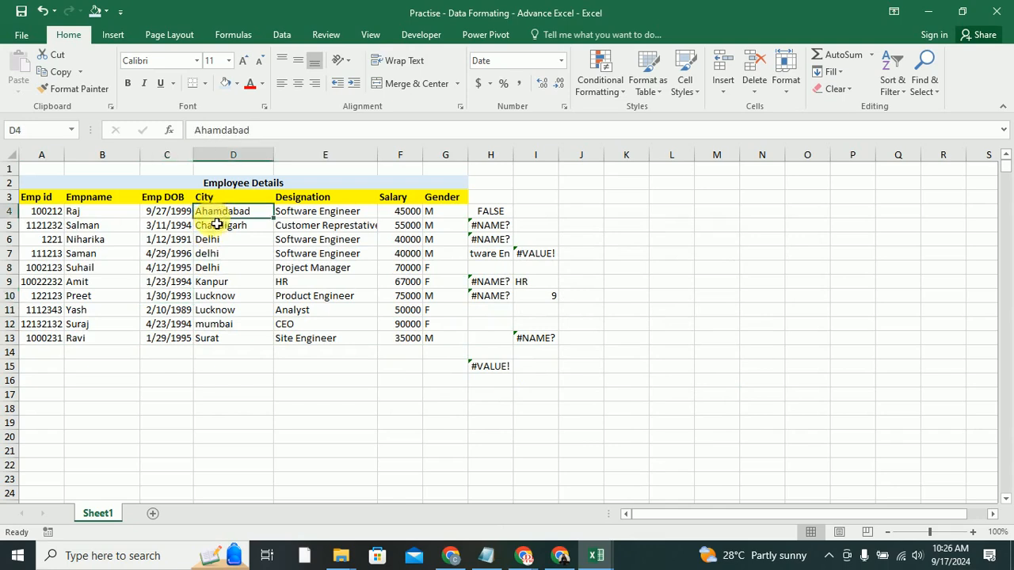
{"action": "left_click_drag", "start_coordinate": [216, 225], "coordinate": [216, 268]}
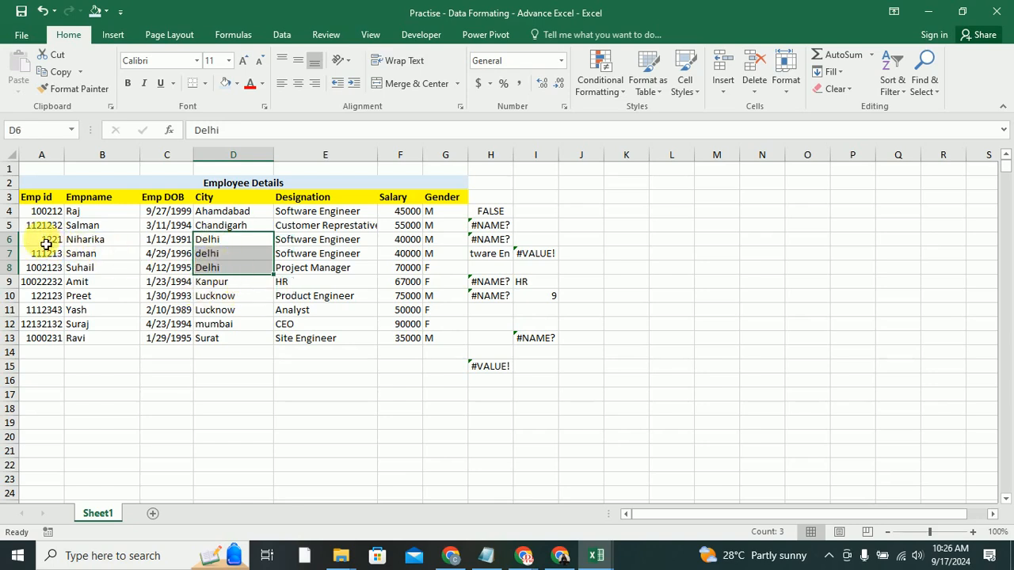
{"action": "left_click_drag", "start_coordinate": [50, 238], "coordinate": [129, 276]}
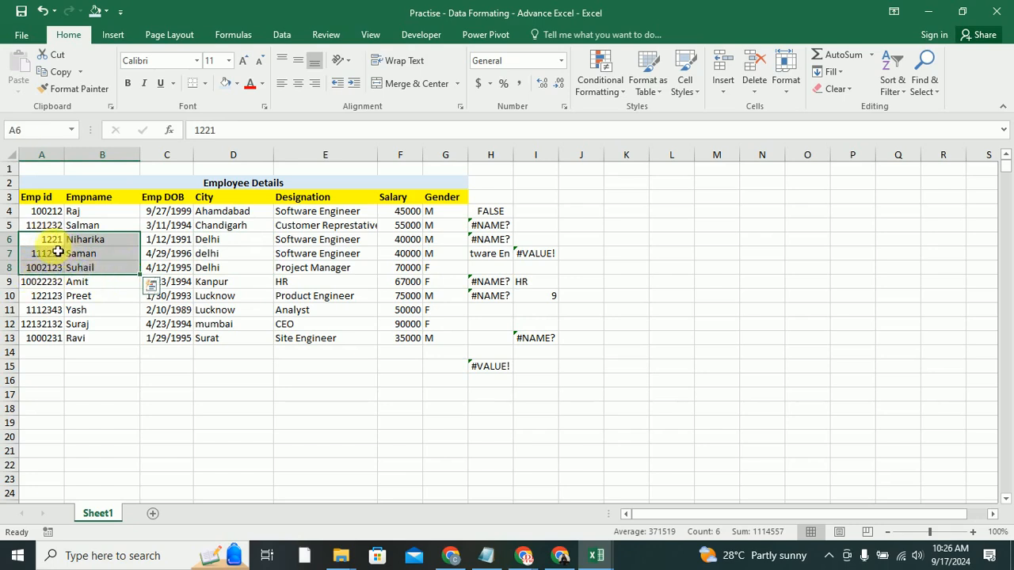
{"action": "left_click_drag", "start_coordinate": [210, 239], "coordinate": [221, 277]}
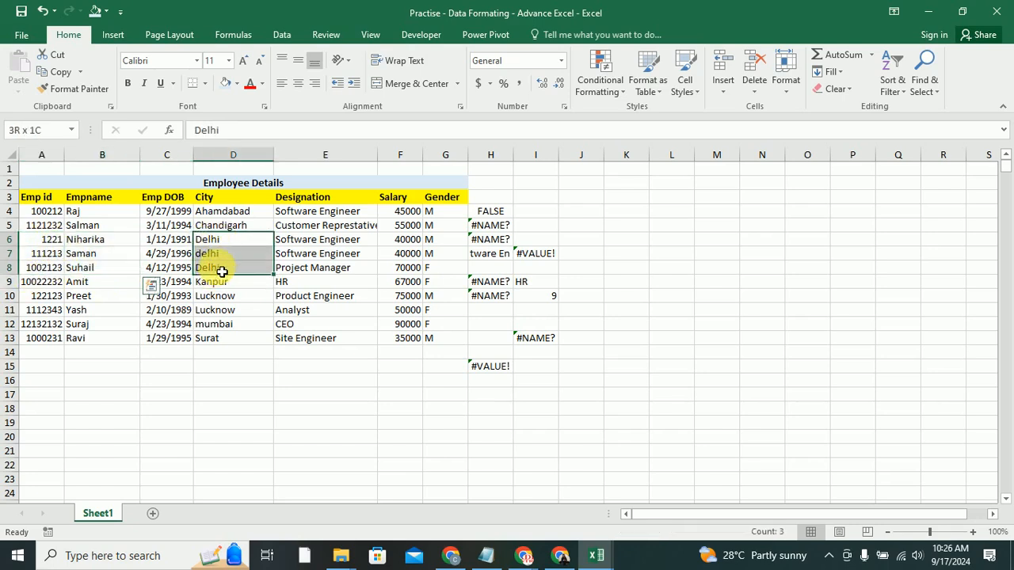
{"action": "left_click_drag", "start_coordinate": [55, 244], "coordinate": [55, 267]}
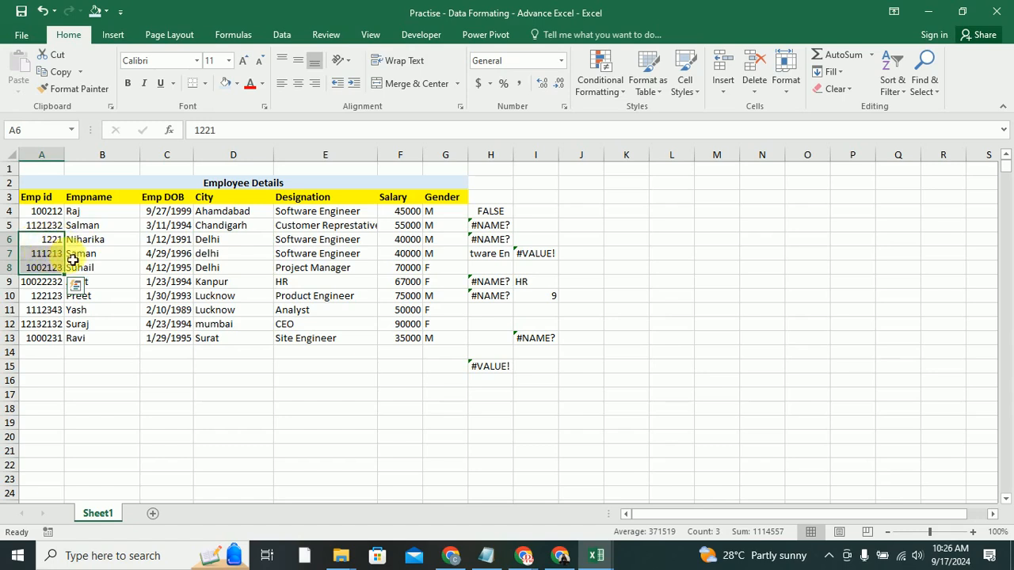
{"action": "left_click", "coordinate": [218, 309]}
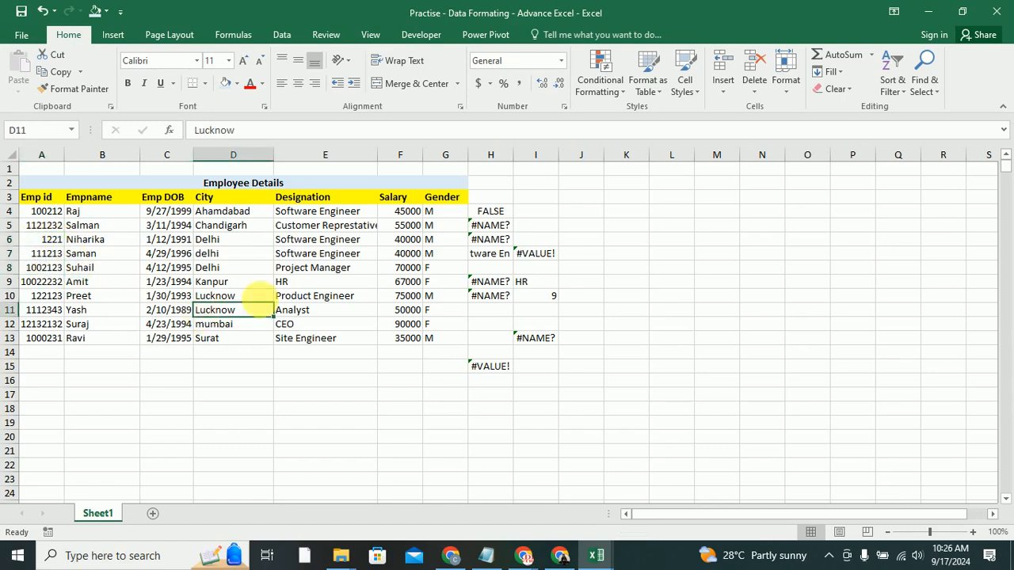
Step: Add filters to the employee rows A4:G13 and compare their placement with the Emp id header in A3
{"action": "left_click_drag", "start_coordinate": [38, 217], "coordinate": [459, 347]}
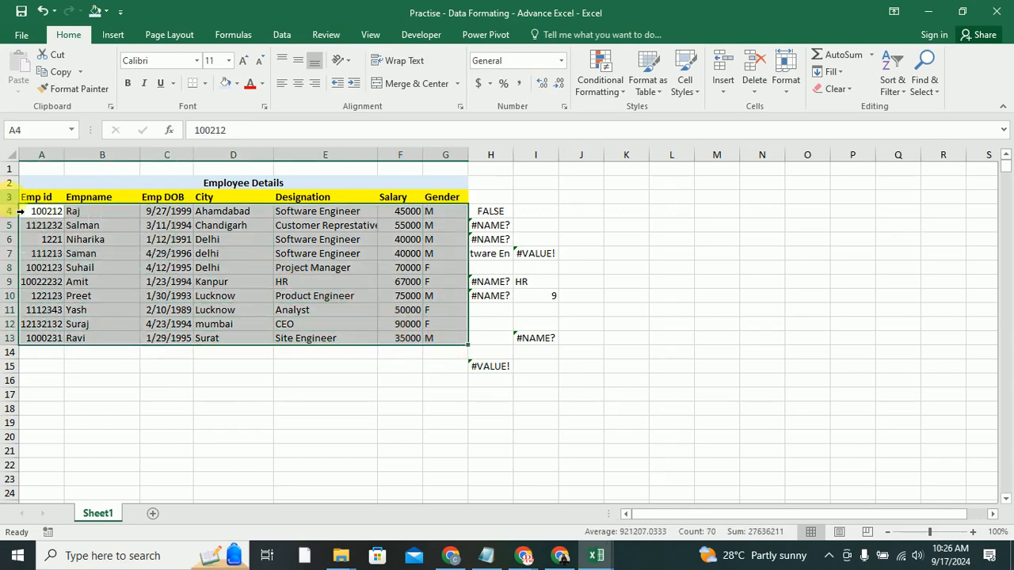
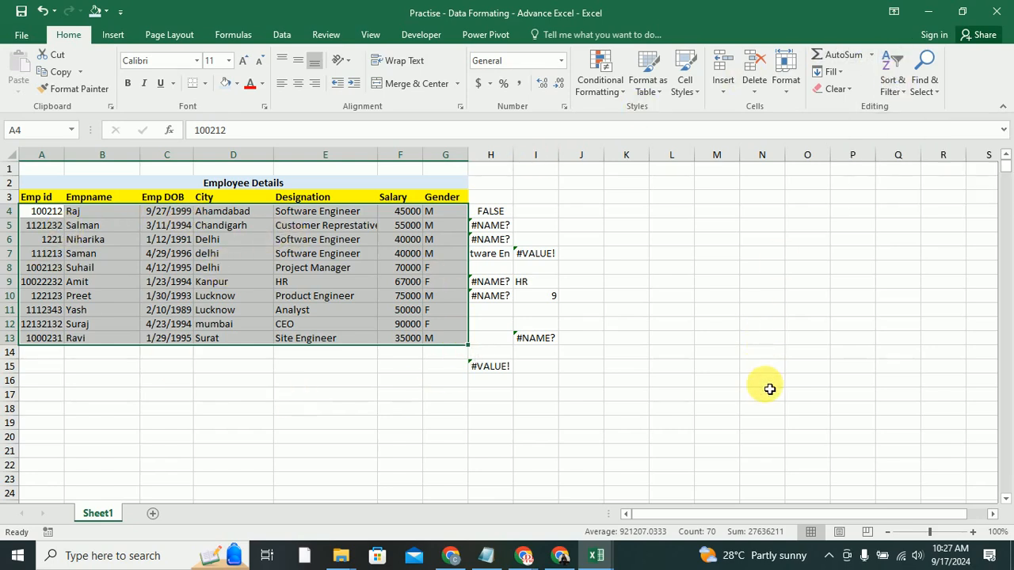
{"action": "left_click", "coordinate": [892, 92]}
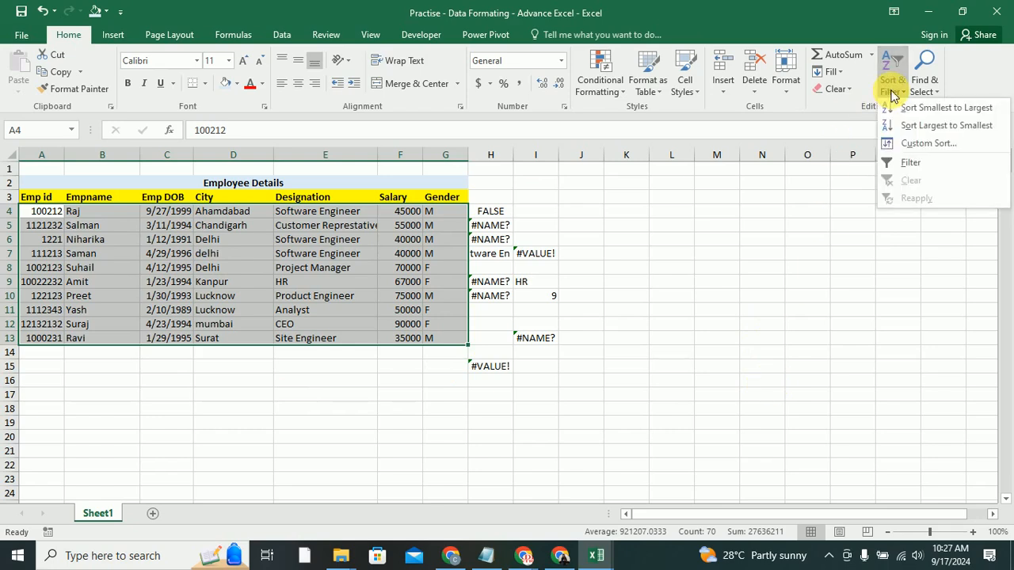
{"action": "left_click", "coordinate": [906, 165]}
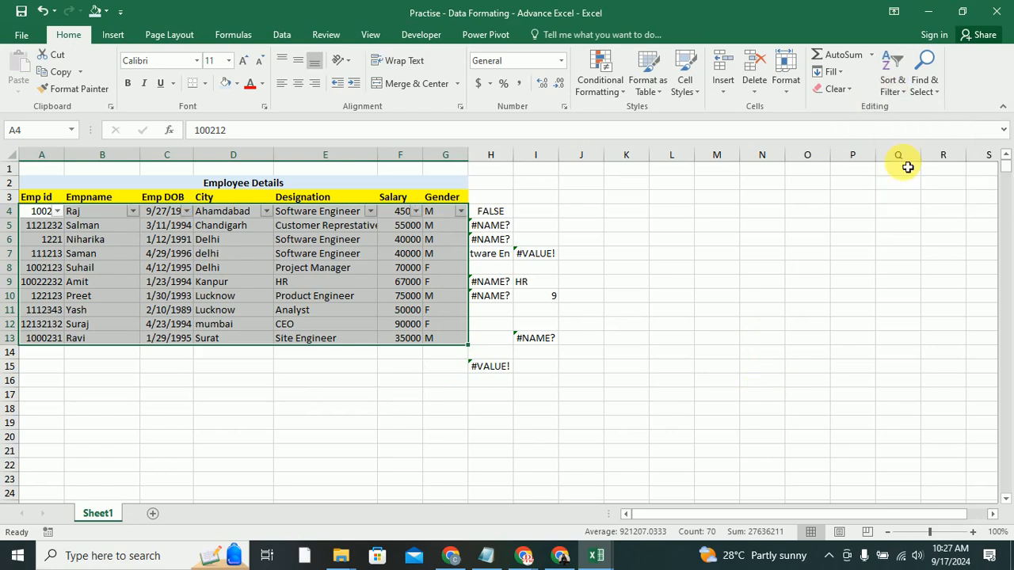
{"action": "left_click", "coordinate": [179, 425]}
{"action": "left_click", "coordinate": [55, 198]}
{"action": "double_click", "coordinate": [56, 198]}
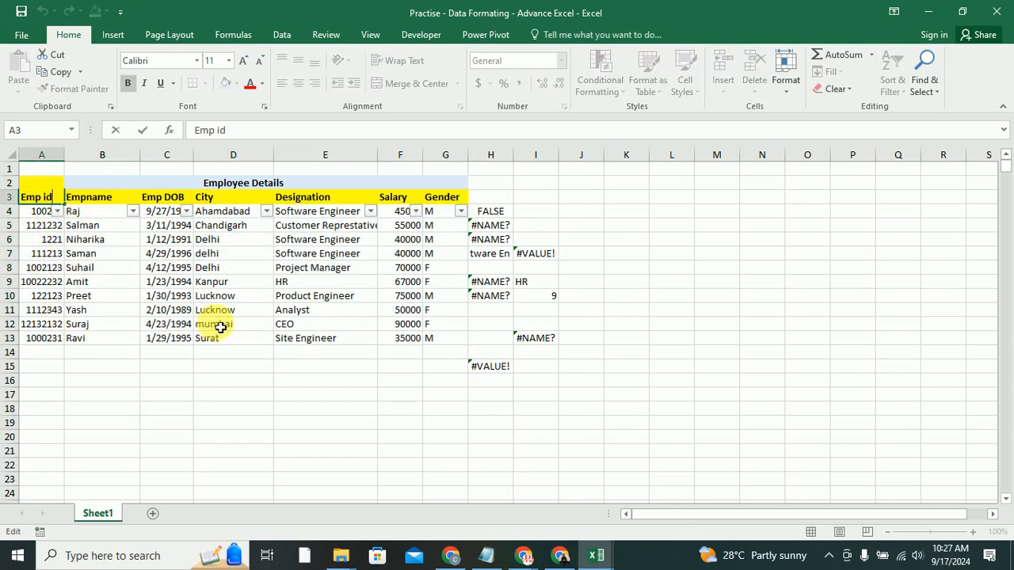
Step: Undo the filters on A4:G13 and the two-level sort by City and Emp id
{"action": "left_click", "coordinate": [461, 473]}
{"action": "key", "text": "ctrl+z"}
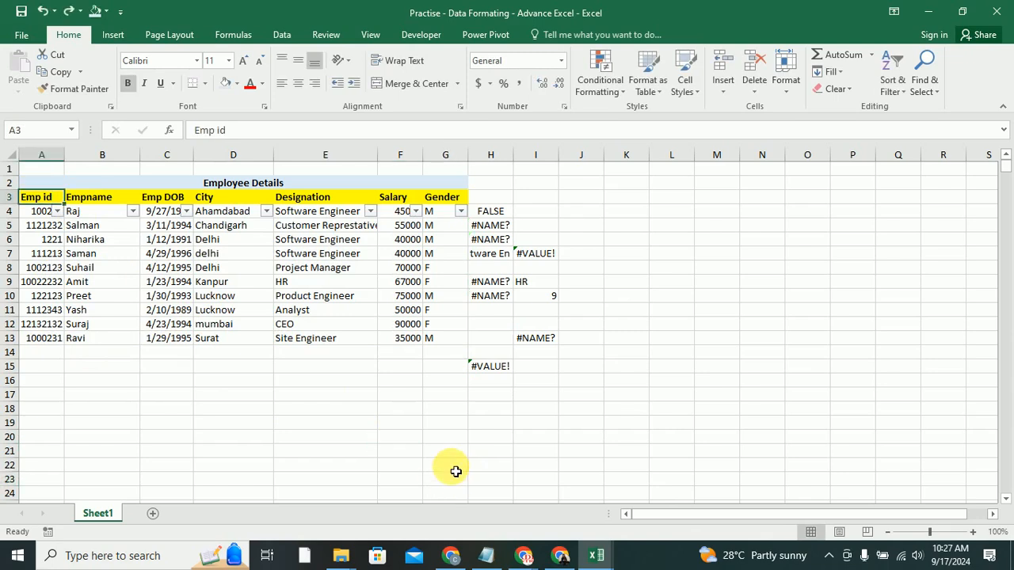
{"action": "key", "text": "ctrl+z"}
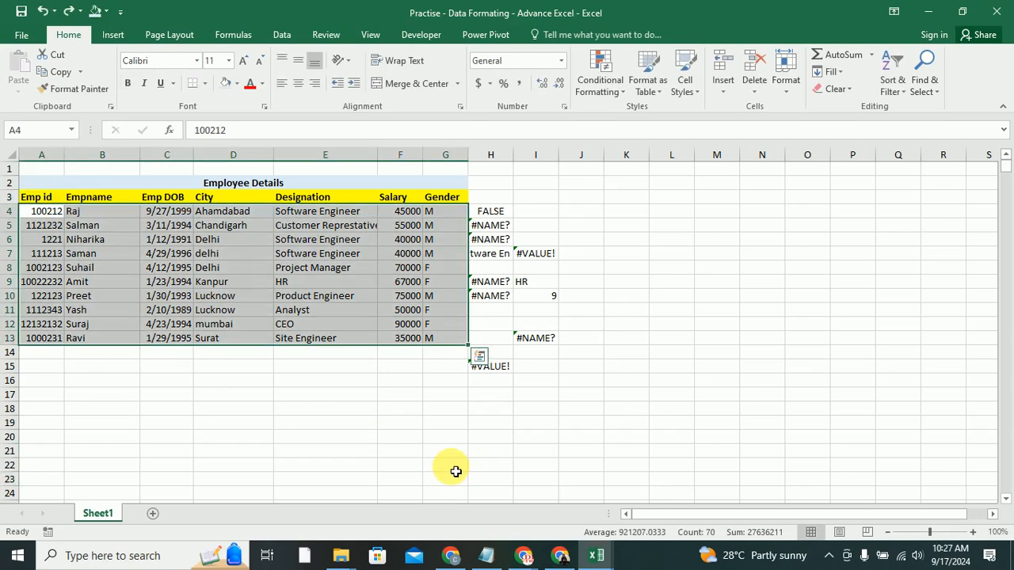
{"action": "key", "text": "ctrl+z"}
{"action": "left_click", "coordinate": [262, 411]}
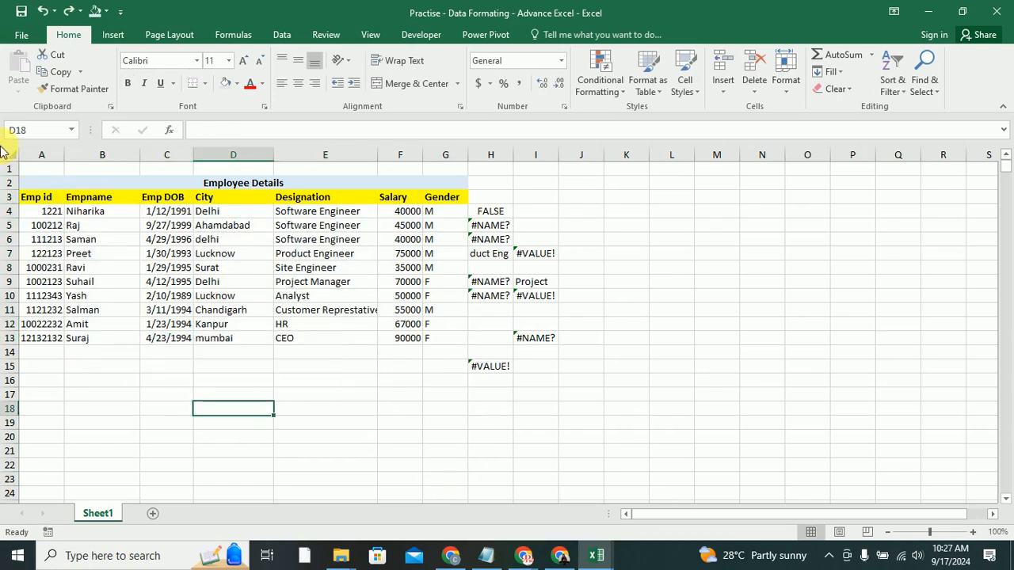
Step: Add a filter to the whole of column A
{"action": "left_click", "coordinate": [60, 199]}
{"action": "left_click", "coordinate": [41, 154]}
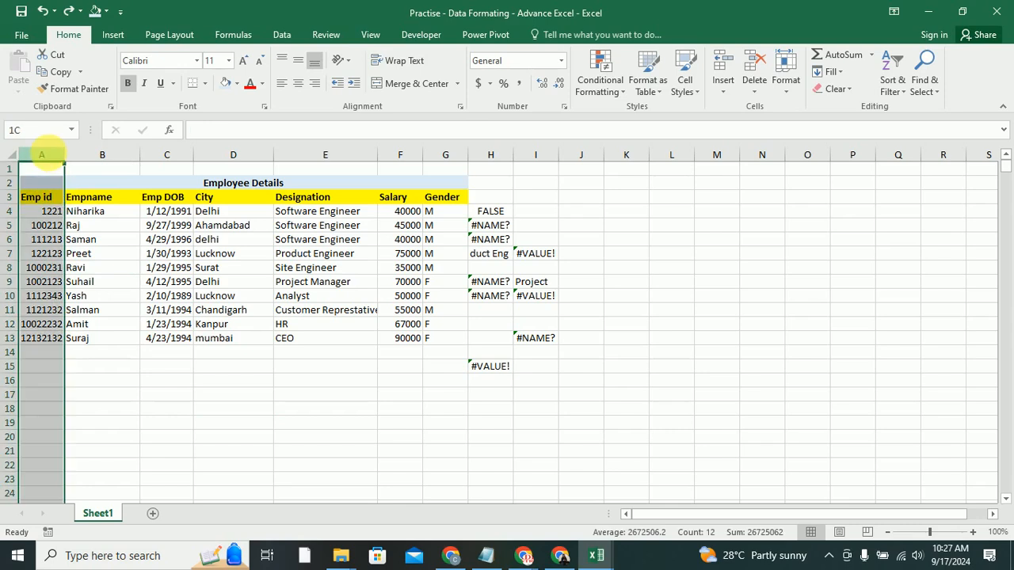
{"action": "left_click", "coordinate": [892, 87]}
{"action": "left_click", "coordinate": [928, 165]}
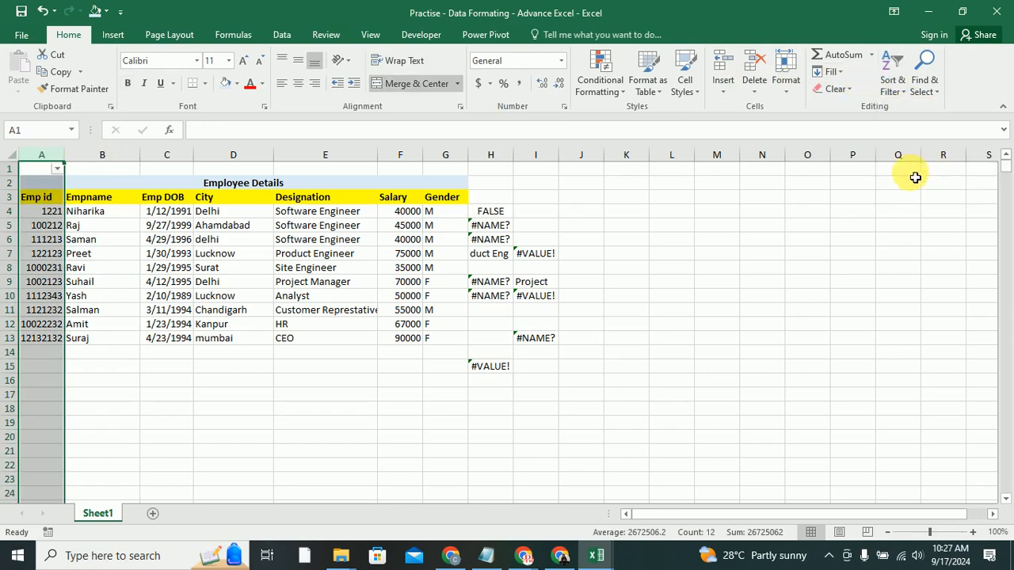
{"action": "left_click", "coordinate": [915, 179]}
Step: Replace the column A filter with filters across the whole columns A to G, and undo the new filters
{"action": "left_click", "coordinate": [126, 155]}
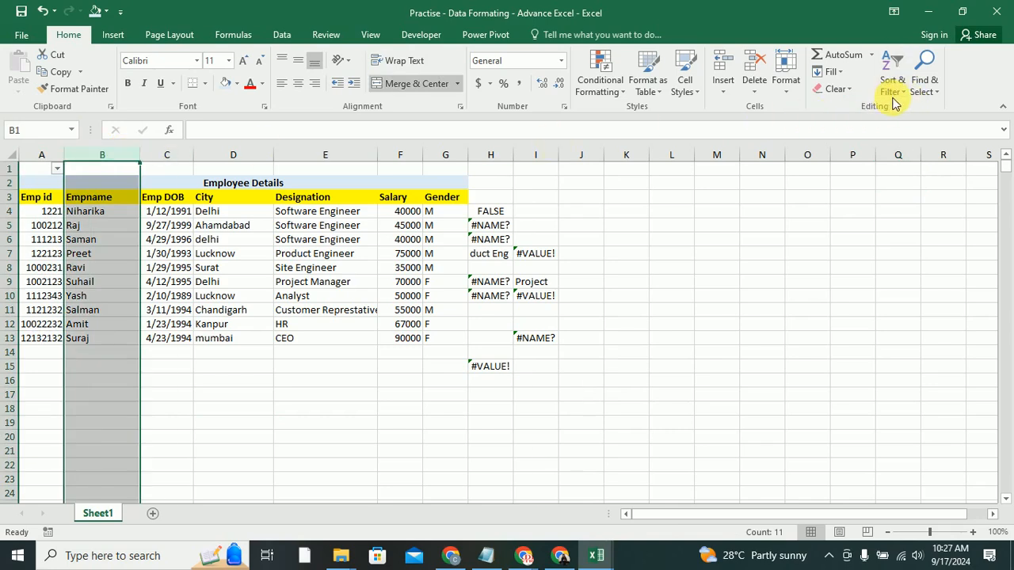
{"action": "key", "text": "shift+Right"}
{"action": "key", "text": "shift+Right"}
{"action": "key", "text": "shift+Right"}
{"action": "key", "text": "shift+Right"}
{"action": "key", "text": "shift+Left"}
{"action": "key", "text": "shift+Left"}
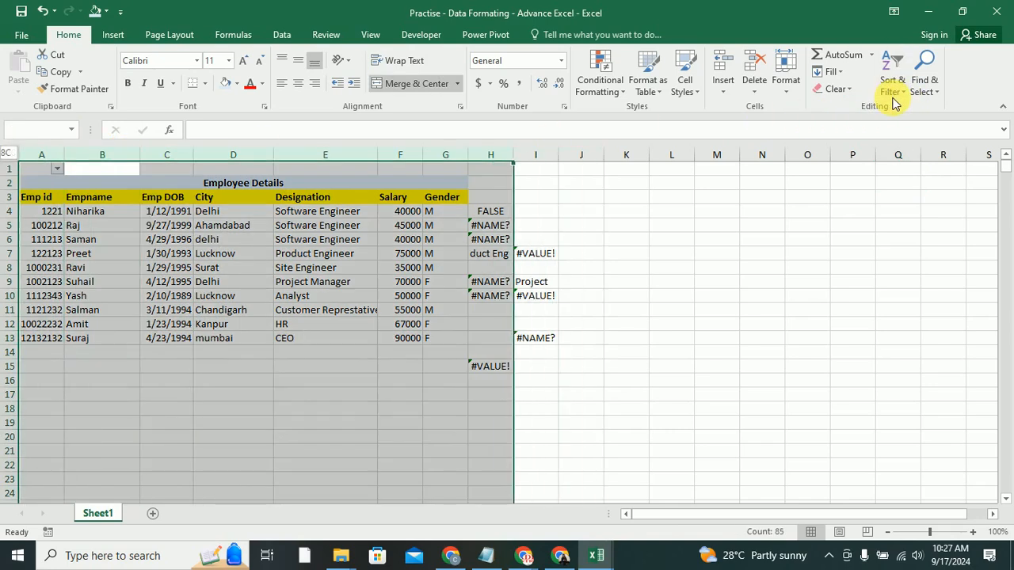
{"action": "key", "text": "shift+Left"}
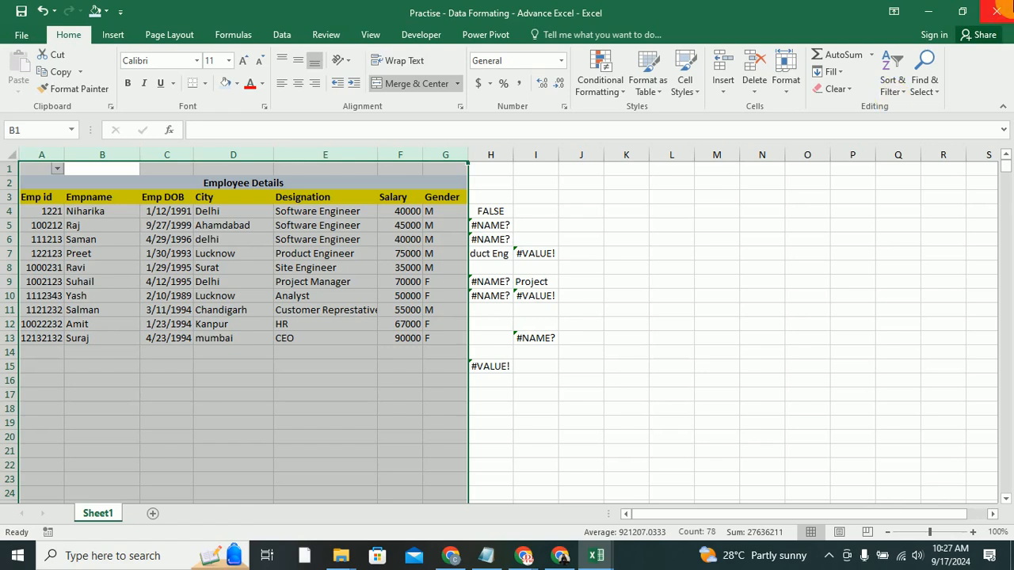
{"action": "left_click", "coordinate": [889, 86]}
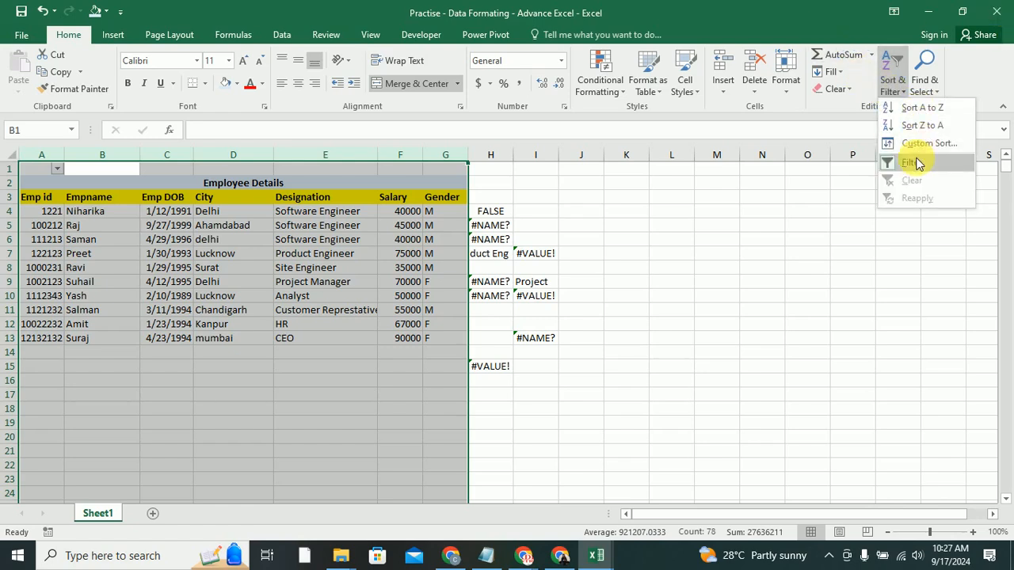
{"action": "left_click", "coordinate": [916, 163]}
{"action": "left_click", "coordinate": [892, 86]}
{"action": "left_click", "coordinate": [911, 162]}
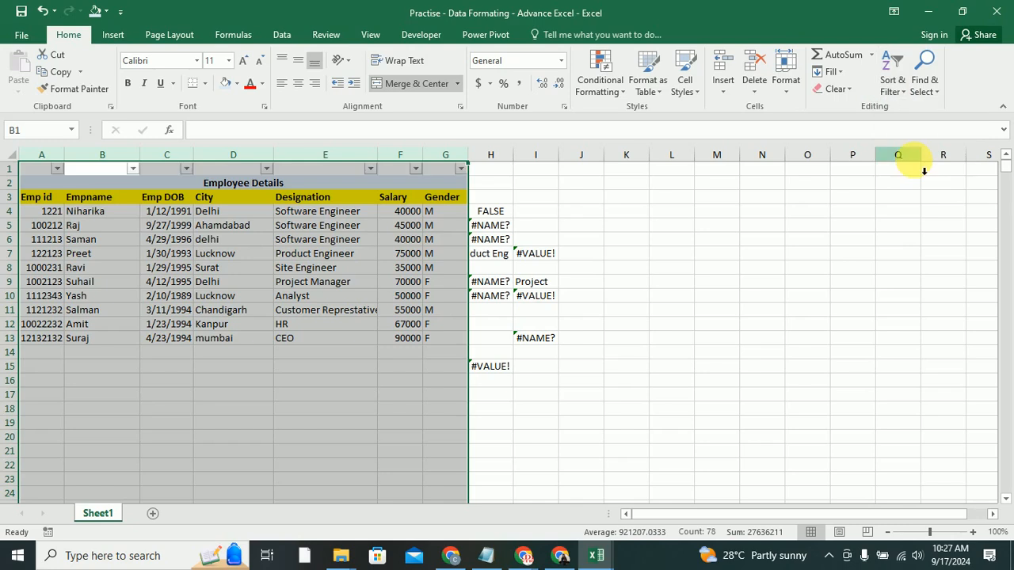
{"action": "left_click", "coordinate": [808, 254]}
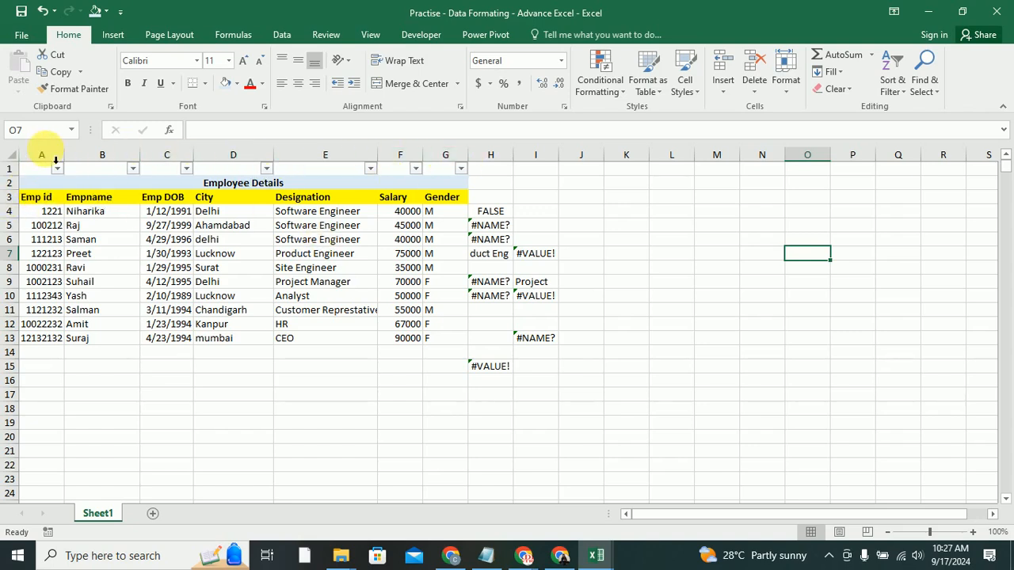
{"action": "key", "text": "ctrl+z"}
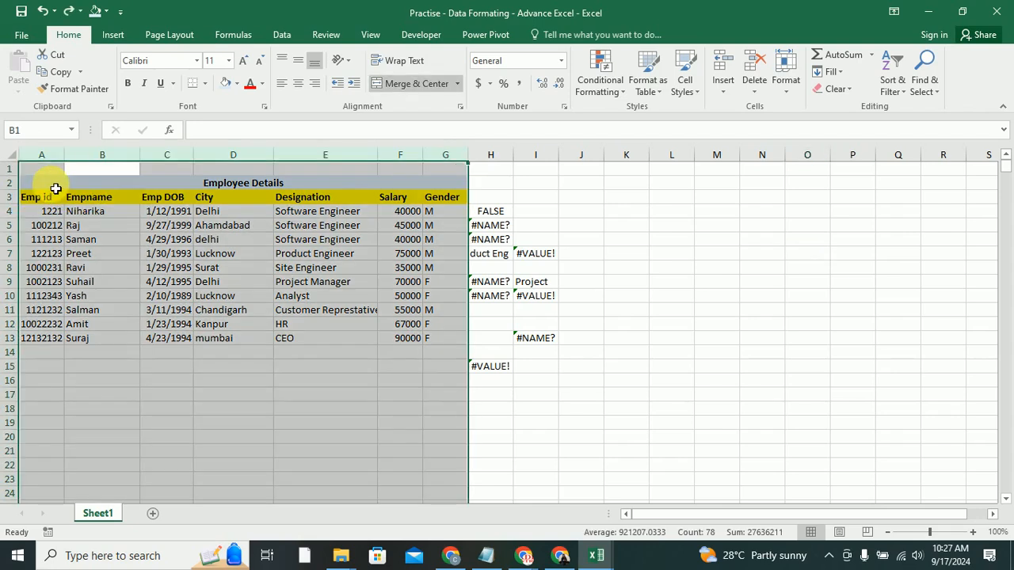
Step: Add filters to the employee table A3:G13, using row 3 as the header row
{"action": "left_click", "coordinate": [49, 200]}
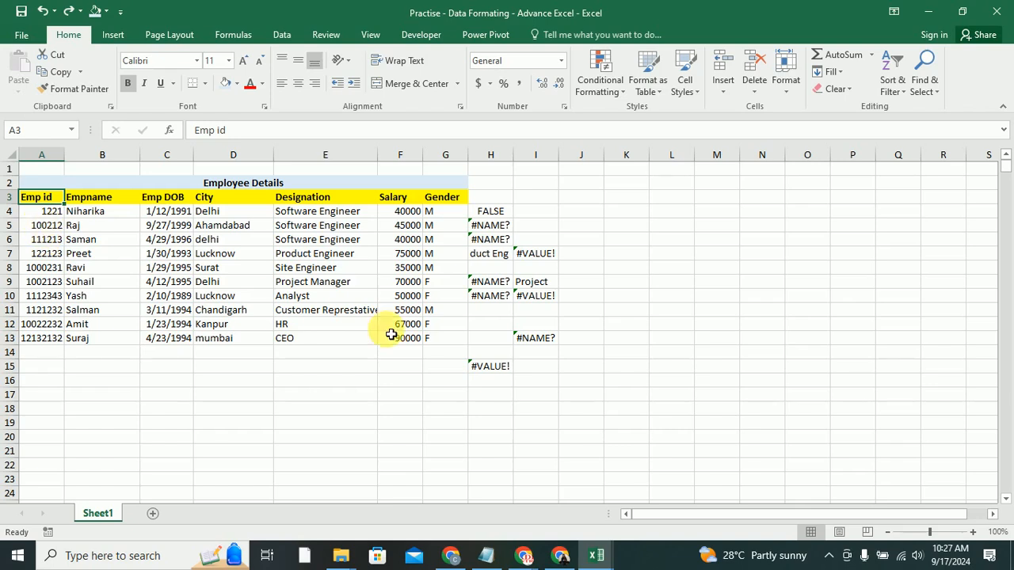
{"action": "left_click", "coordinate": [445, 338], "text": "ctrl"}
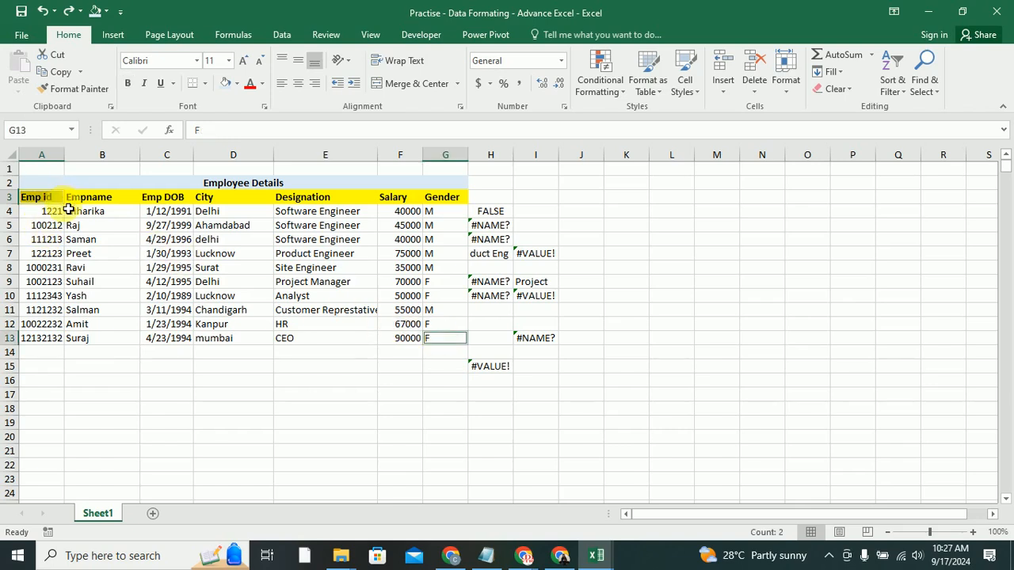
{"action": "left_click", "coordinate": [45, 294]}
{"action": "left_click_drag", "start_coordinate": [45, 199], "coordinate": [456, 345]}
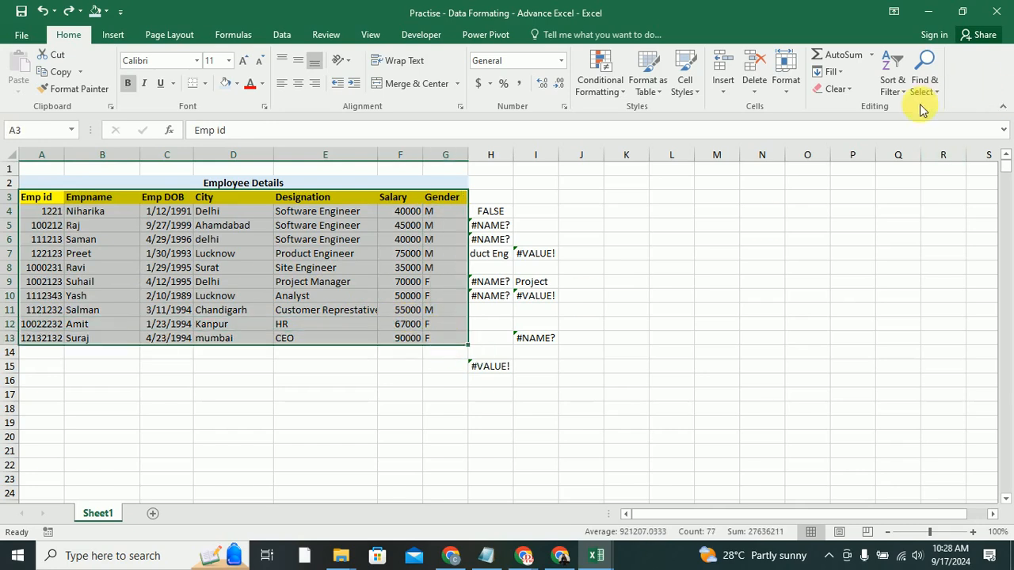
{"action": "left_click", "coordinate": [894, 87]}
{"action": "left_click", "coordinate": [925, 162]}
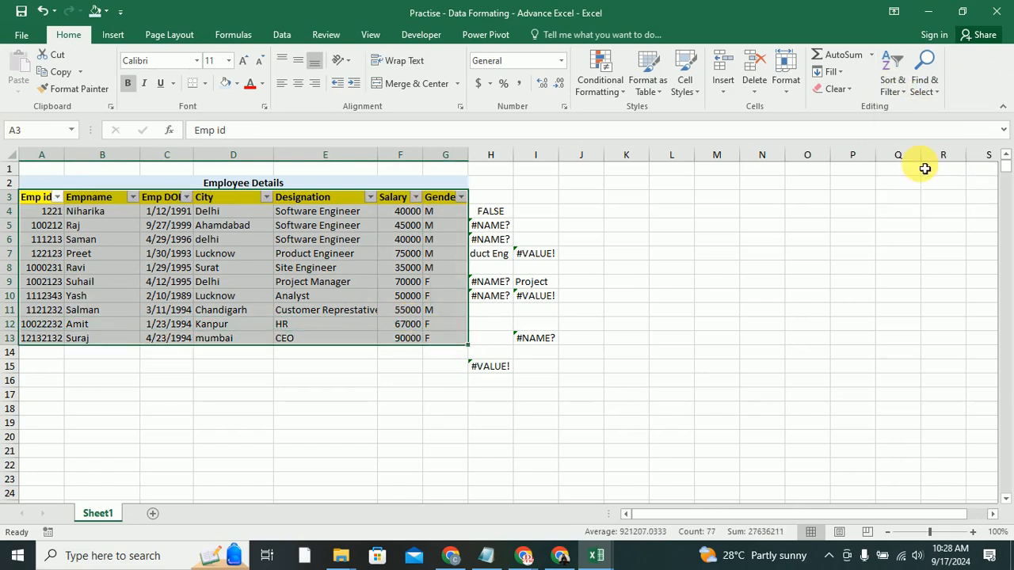
{"action": "left_click", "coordinate": [50, 424]}
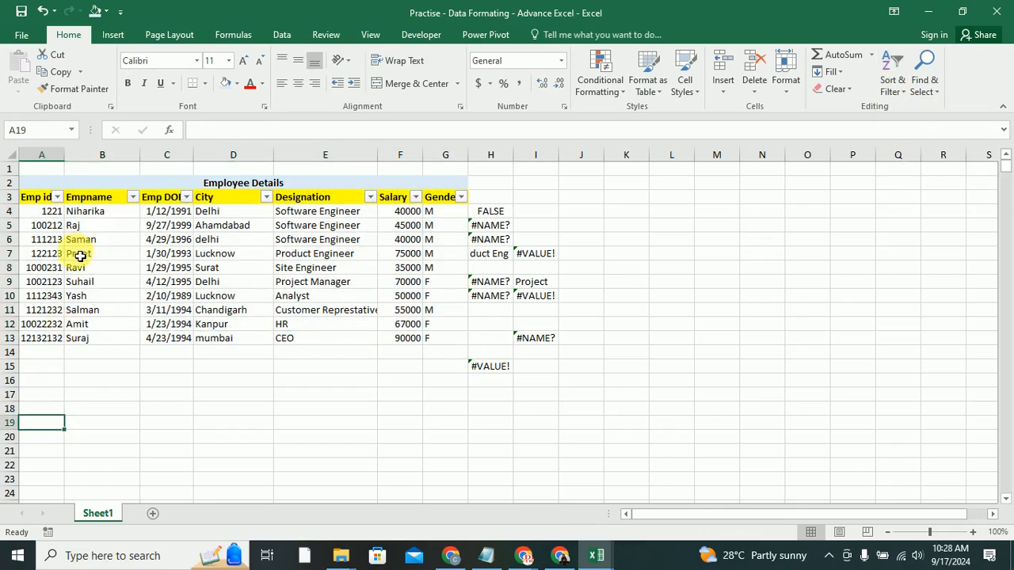
{"action": "left_click", "coordinate": [58, 197]}
{"action": "left_click", "coordinate": [58, 198]}
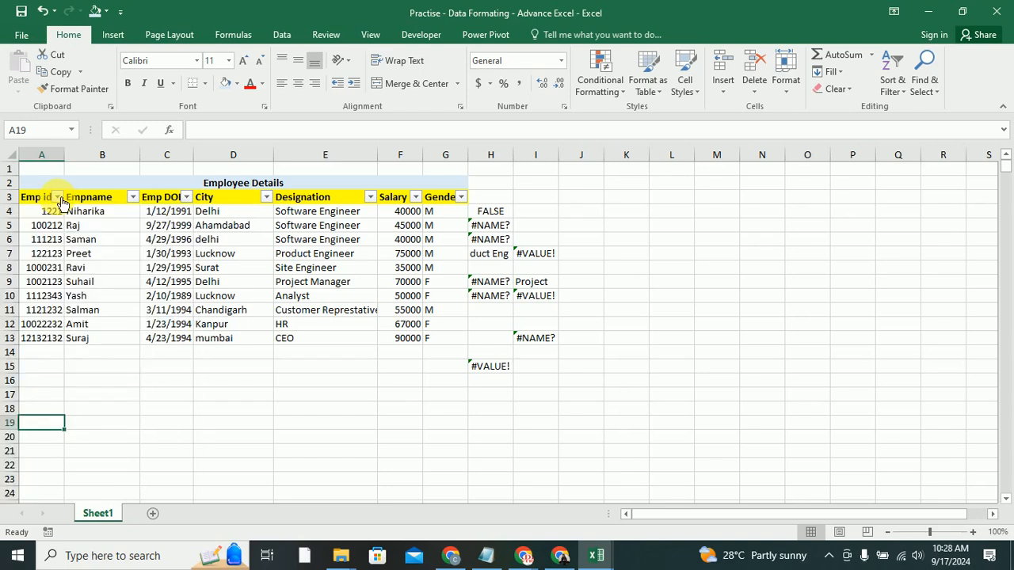
{"action": "left_click", "coordinate": [268, 199]}
{"action": "left_click", "coordinate": [267, 199]}
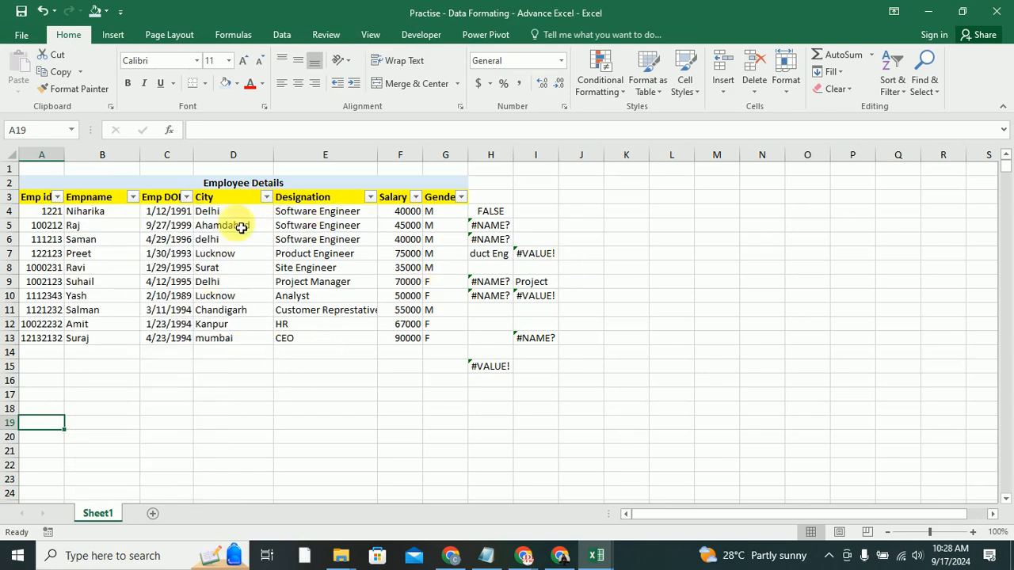
Step: Filter the City column to show only Delhi, and restore all cities in the same filter
{"action": "left_click", "coordinate": [267, 197]}
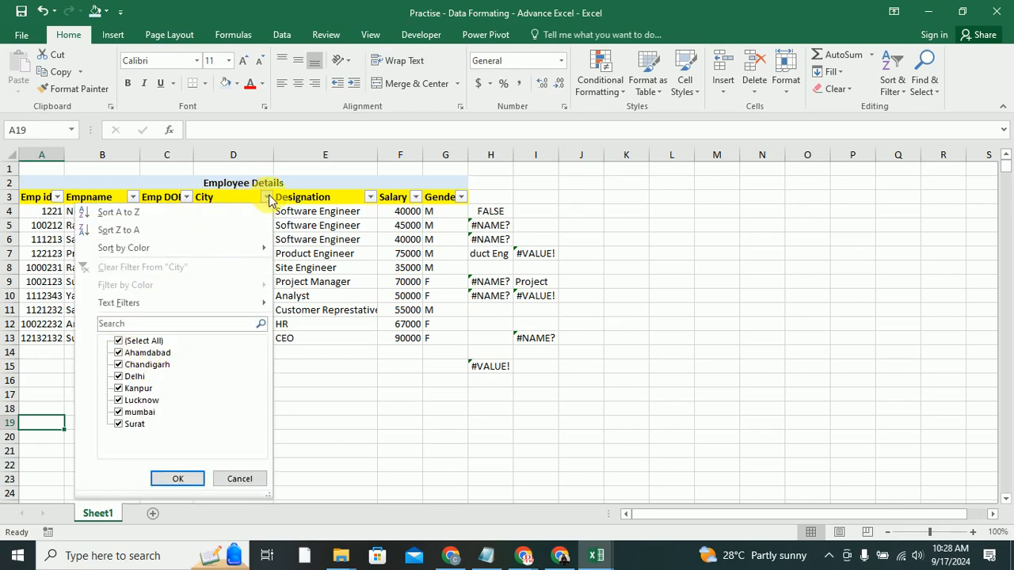
{"action": "left_click", "coordinate": [119, 377]}
{"action": "left_click", "coordinate": [178, 480]}
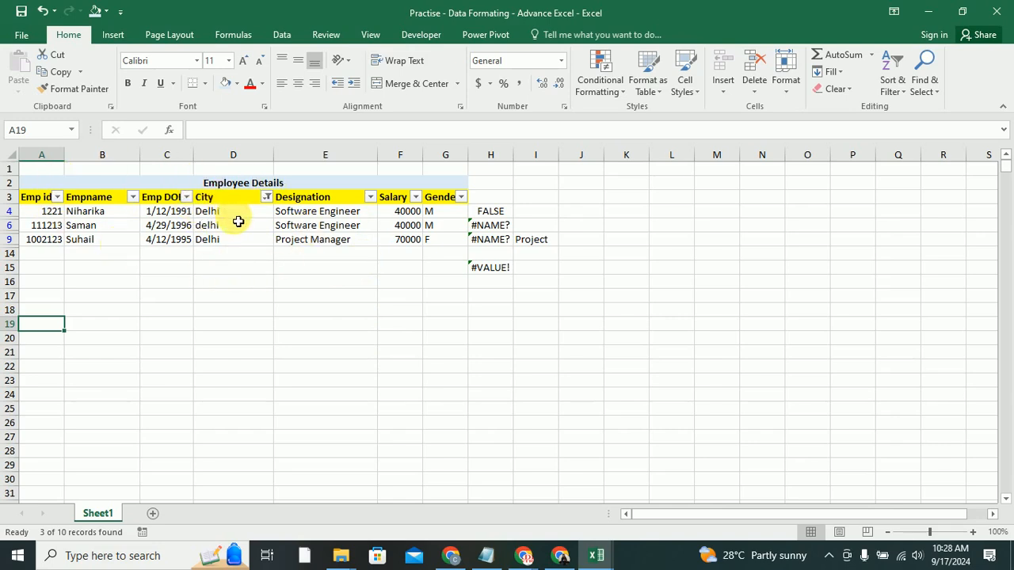
{"action": "left_click", "coordinate": [268, 198]}
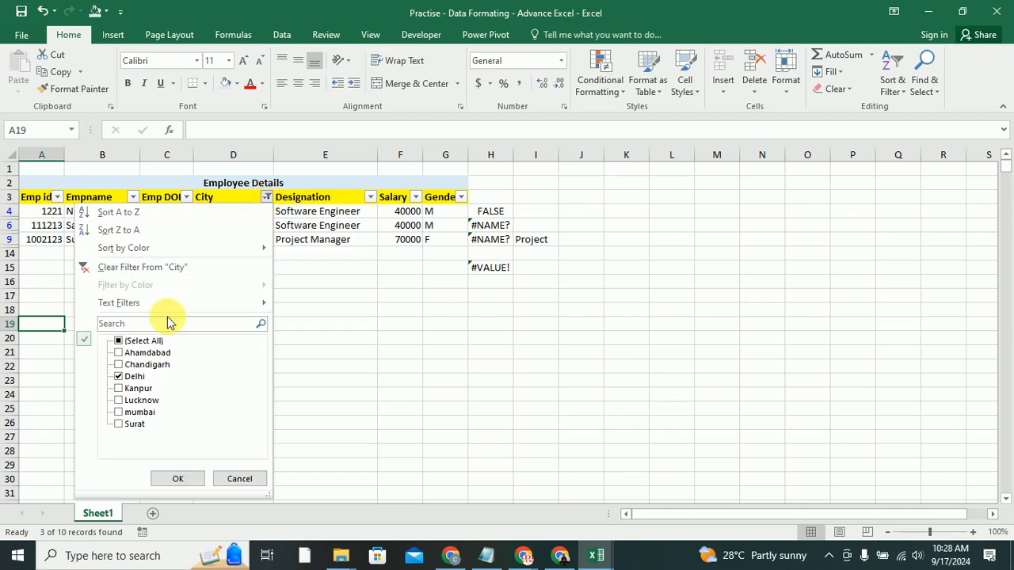
{"action": "left_click", "coordinate": [120, 343]}
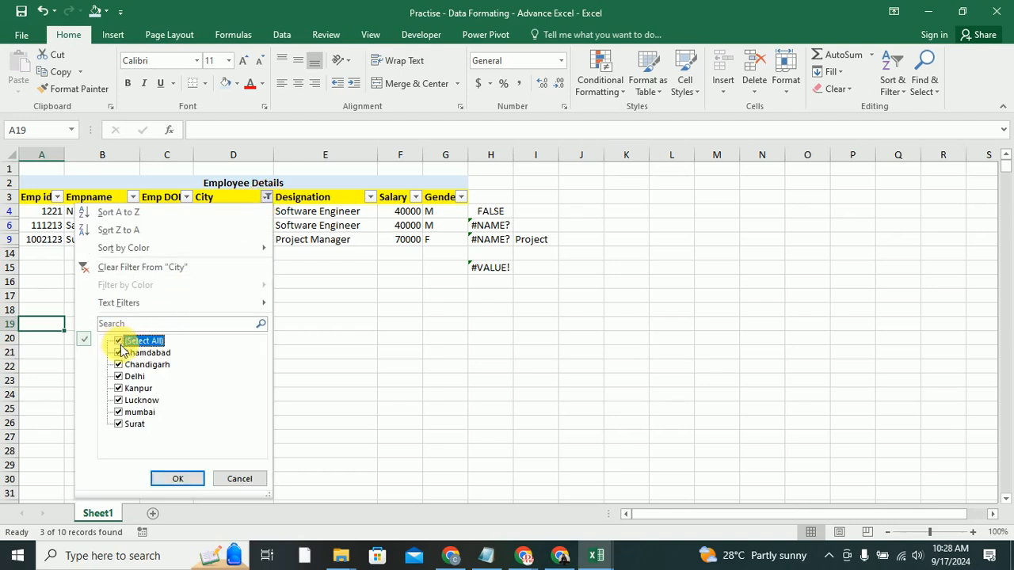
{"action": "left_click", "coordinate": [179, 479]}
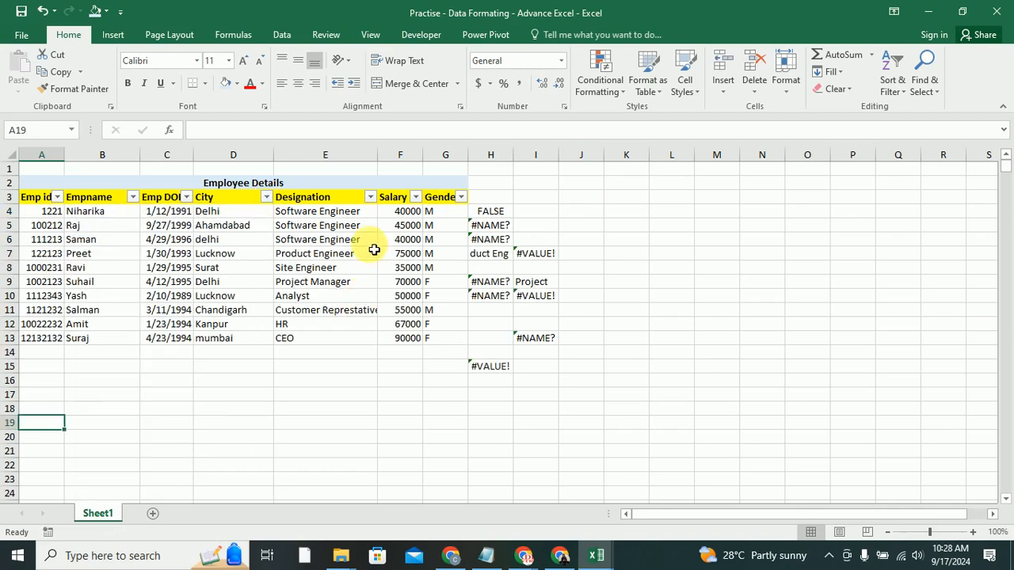
Step: Filter the Designation column to show only Software Engineer, and restore all designations
{"action": "left_click", "coordinate": [370, 197]}
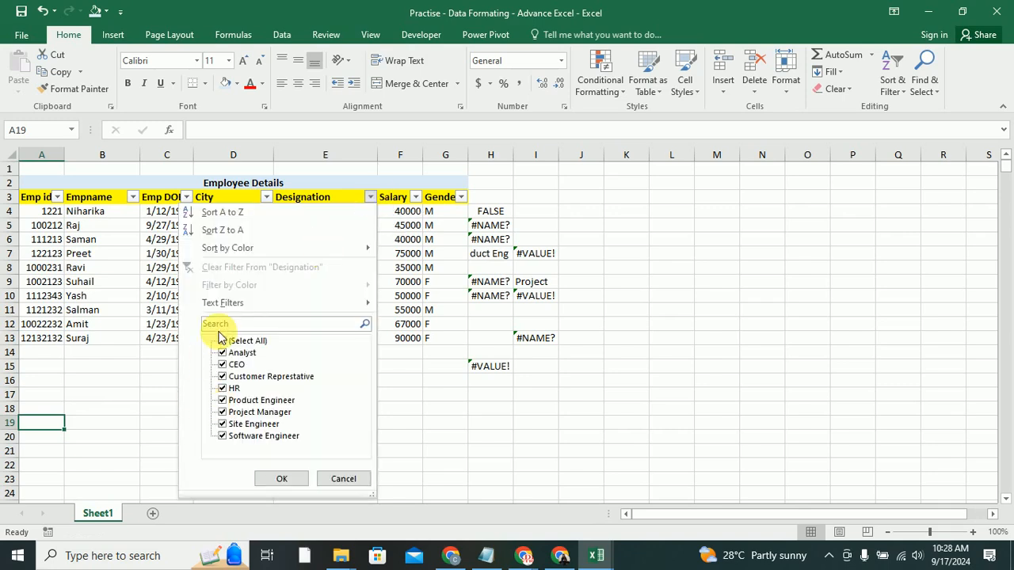
{"action": "left_click", "coordinate": [223, 342]}
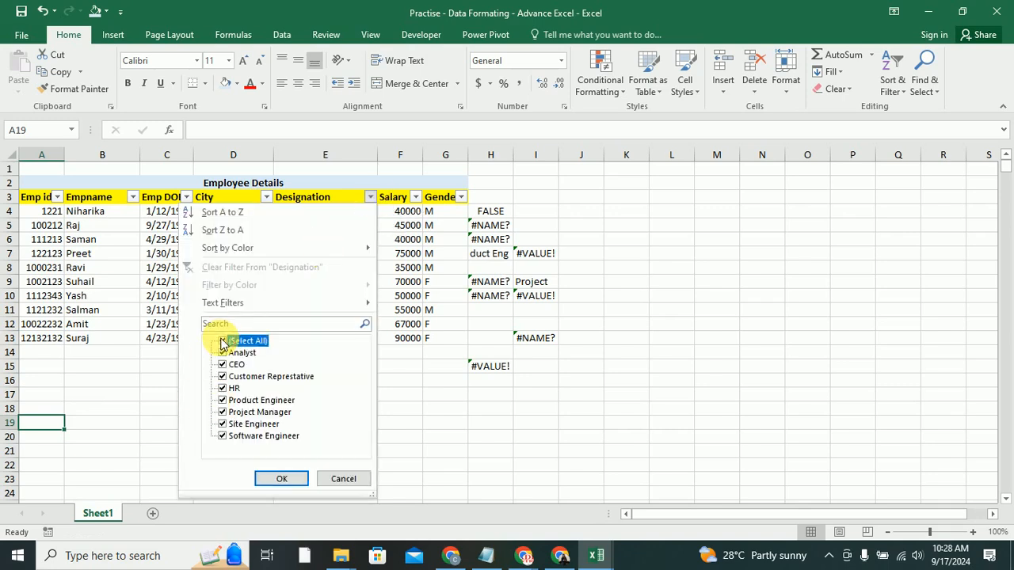
{"action": "left_click", "coordinate": [225, 440]}
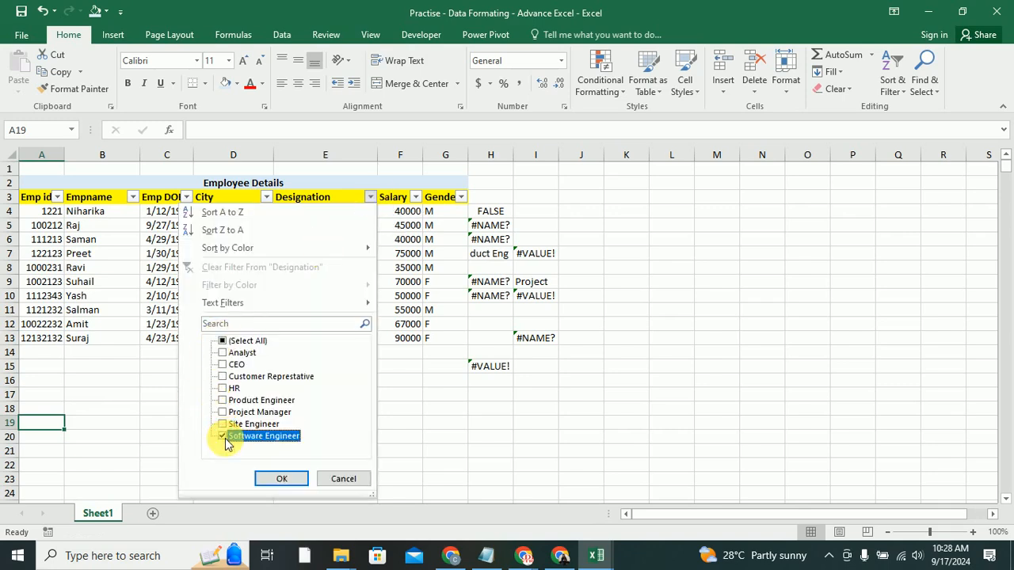
{"action": "left_click", "coordinate": [283, 480]}
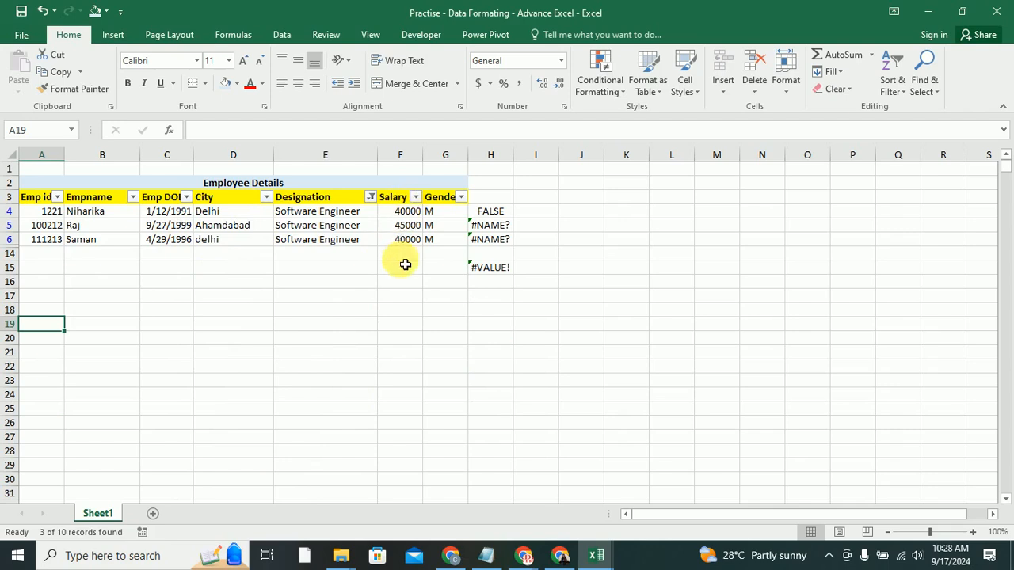
{"action": "left_click", "coordinate": [372, 197]}
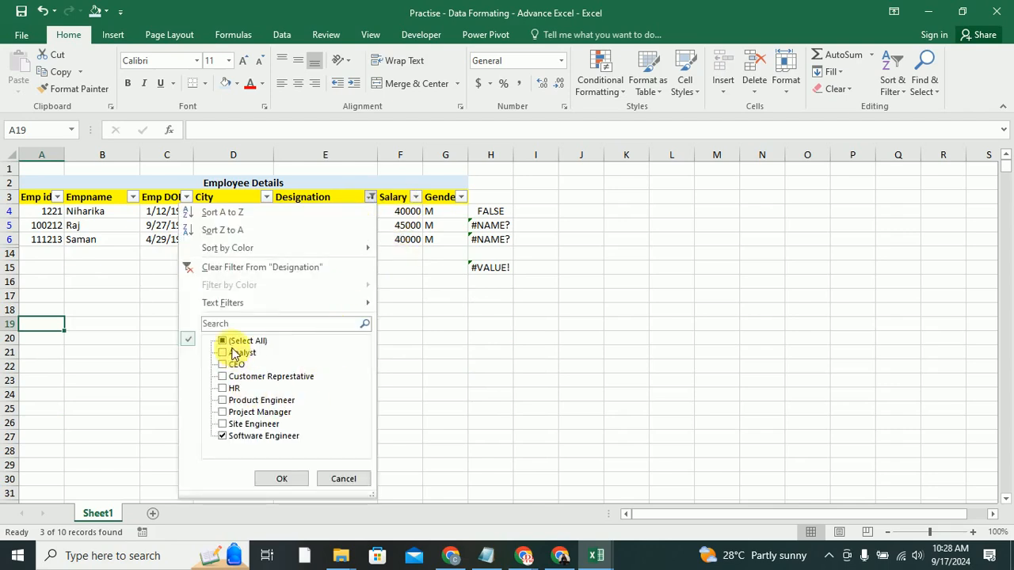
{"action": "left_click", "coordinate": [224, 344]}
{"action": "left_click", "coordinate": [281, 477]}
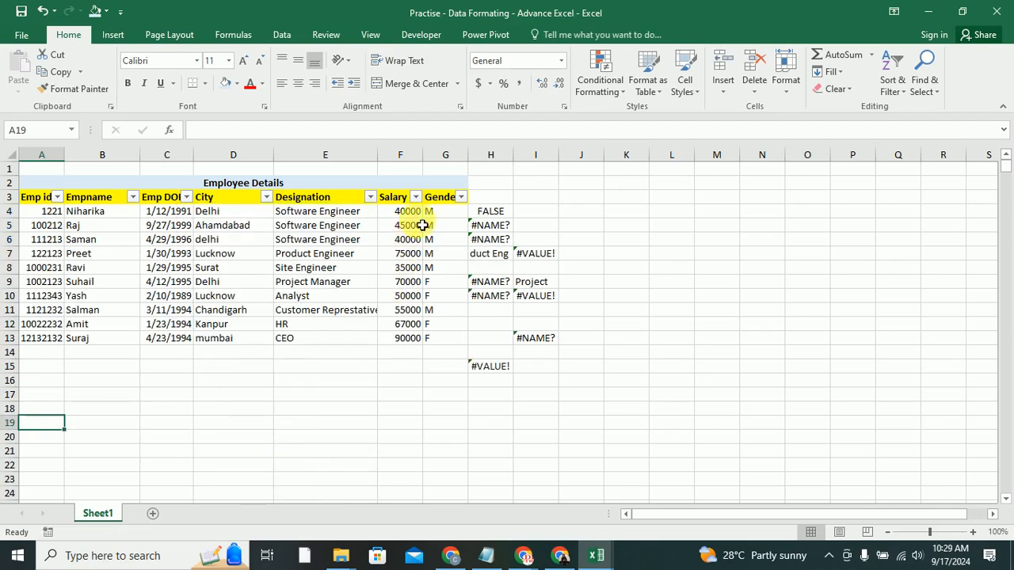
Step: Filter the Gender column to show only F, select the filtered rows, and restore all genders
{"action": "left_click", "coordinate": [461, 198]}
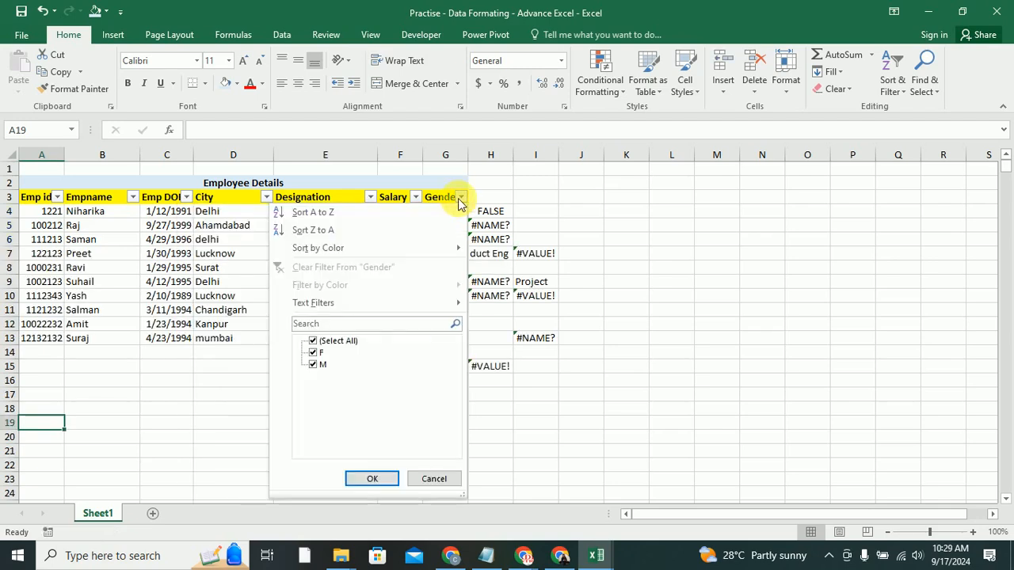
{"action": "left_click", "coordinate": [314, 365]}
{"action": "left_click", "coordinate": [377, 480]}
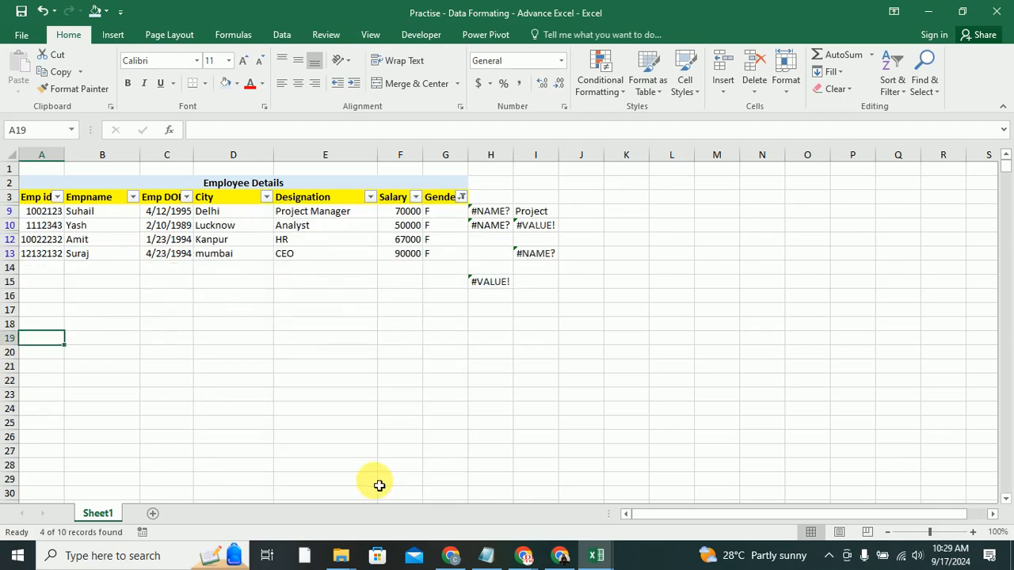
{"action": "mouse_move", "coordinate": [30, 211]}
{"action": "left_mouse_down"}
{"action": "mouse_move", "coordinate": [242, 224]}
{"action": "mouse_move", "coordinate": [446, 254]}
{"action": "left_mouse_up"}
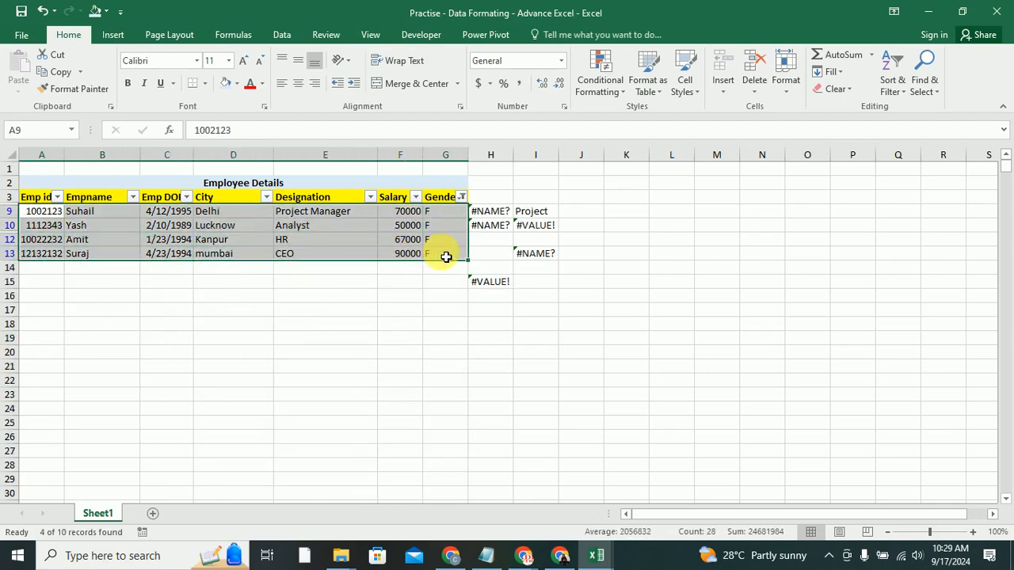
{"action": "left_click", "coordinate": [461, 198]}
{"action": "left_click", "coordinate": [314, 340]}
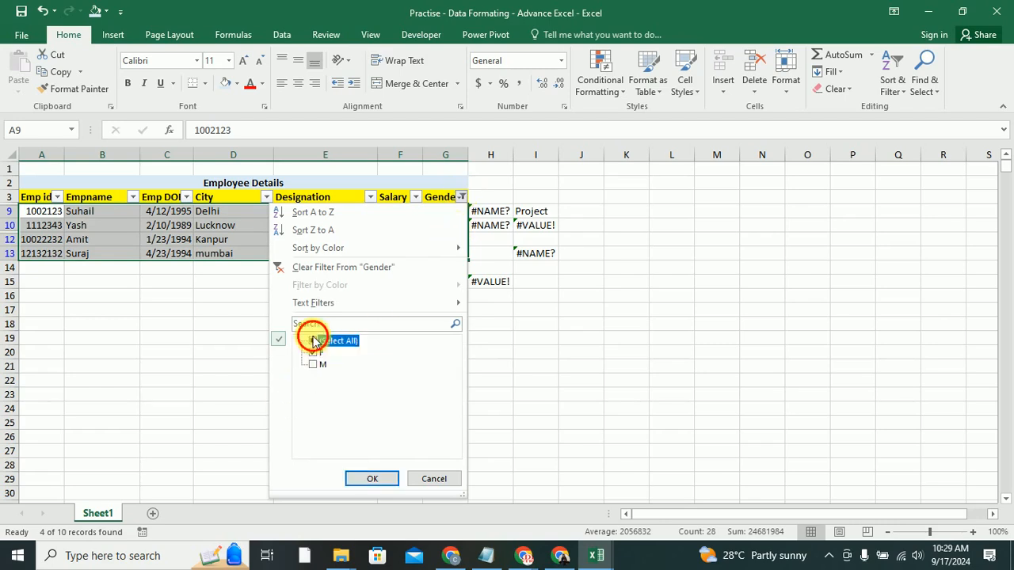
{"action": "left_click", "coordinate": [364, 479]}
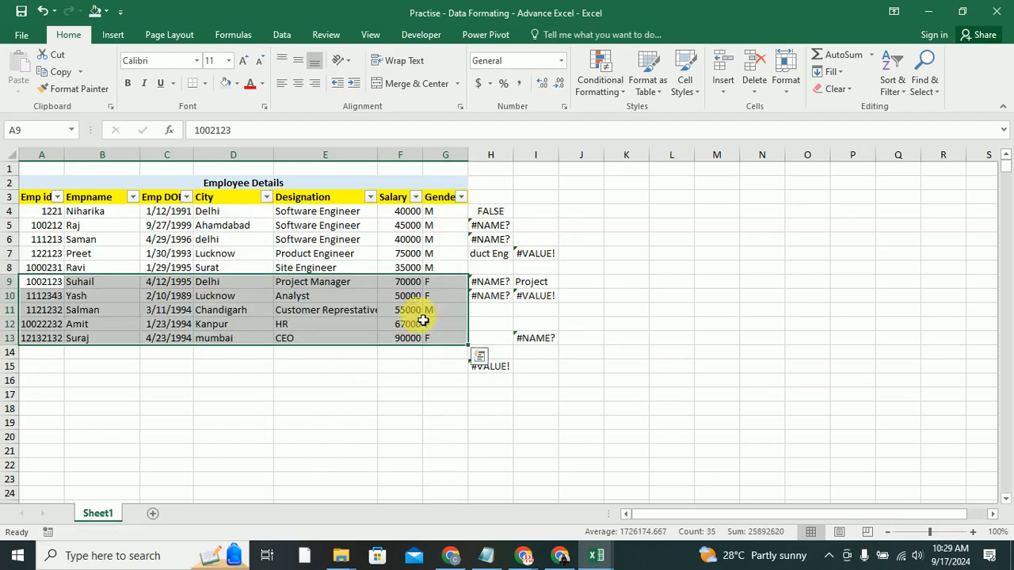
{"action": "left_click", "coordinate": [462, 199]}
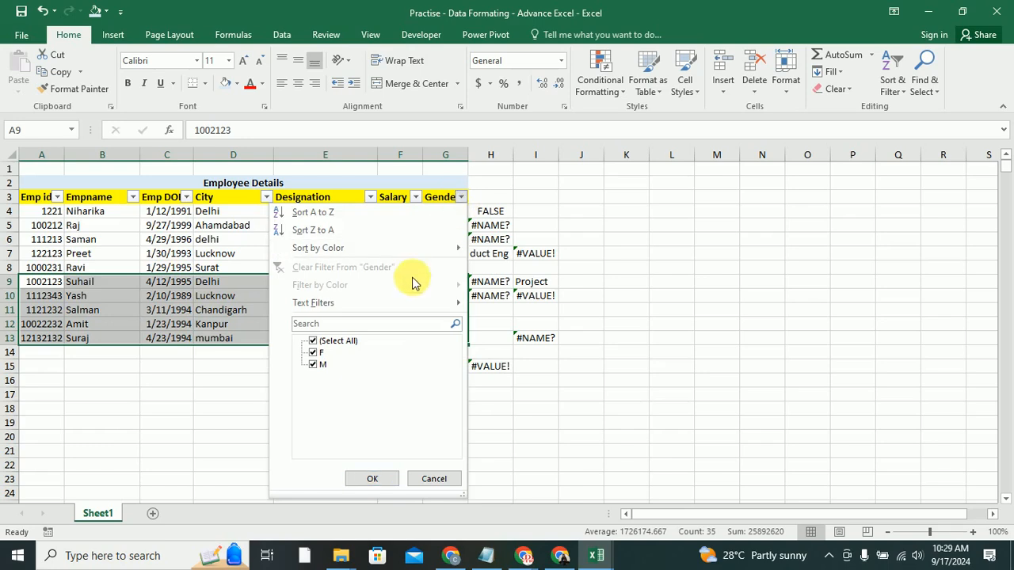
{"action": "mouse_move", "coordinate": [329, 309]}
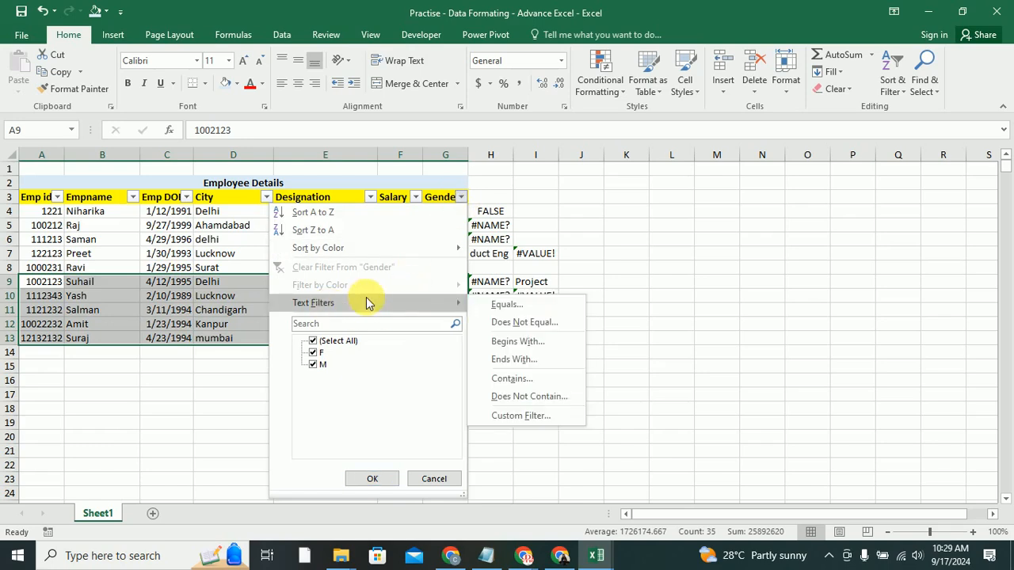
{"action": "left_click", "coordinate": [230, 310]}
Step: Filter the City column to show only Ahamdabad, Delhi and Lucknow
{"action": "left_click", "coordinate": [270, 199]}
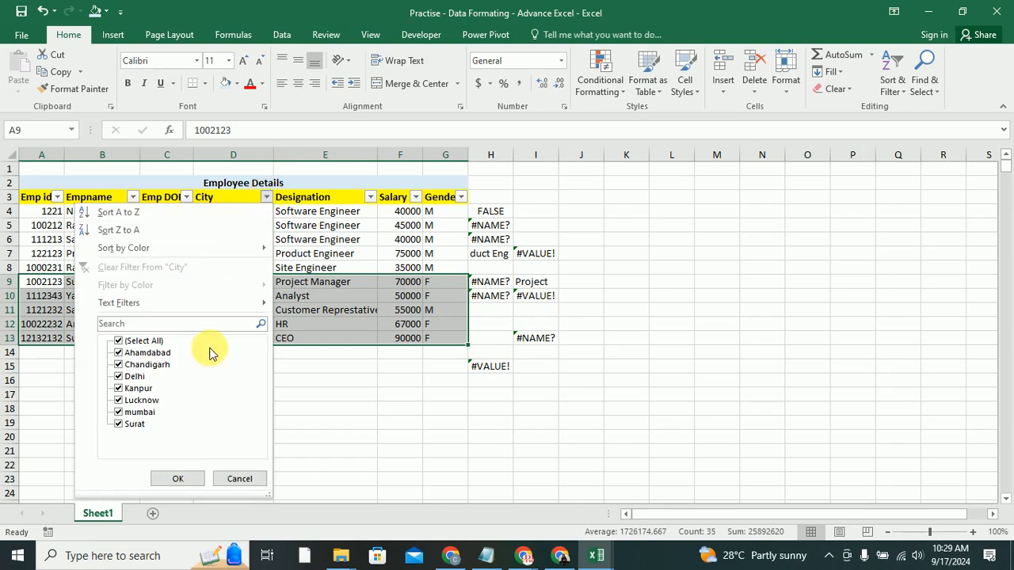
{"action": "left_click", "coordinate": [118, 352]}
{"action": "left_click", "coordinate": [118, 376]}
{"action": "left_click", "coordinate": [118, 400]}
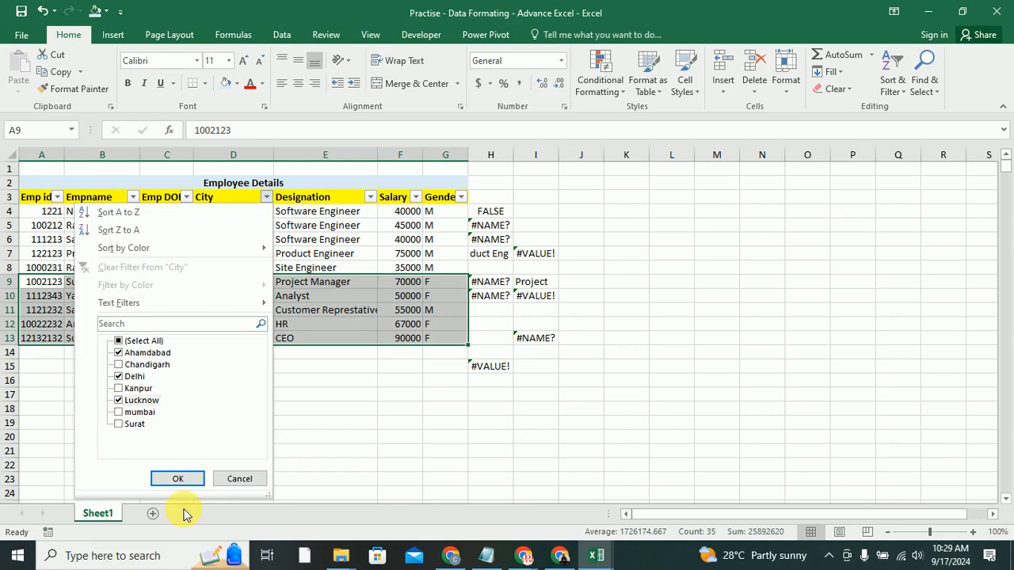
{"action": "left_click", "coordinate": [181, 482]}
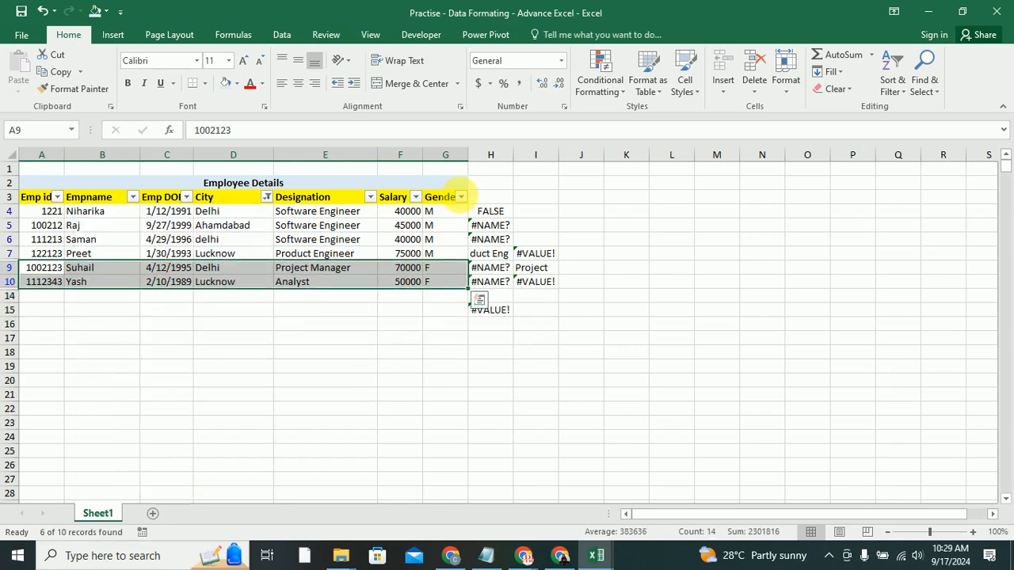
Step: Narrow the city-filtered employee rows further by filtering the Gender column to F only
{"action": "left_click", "coordinate": [462, 196]}
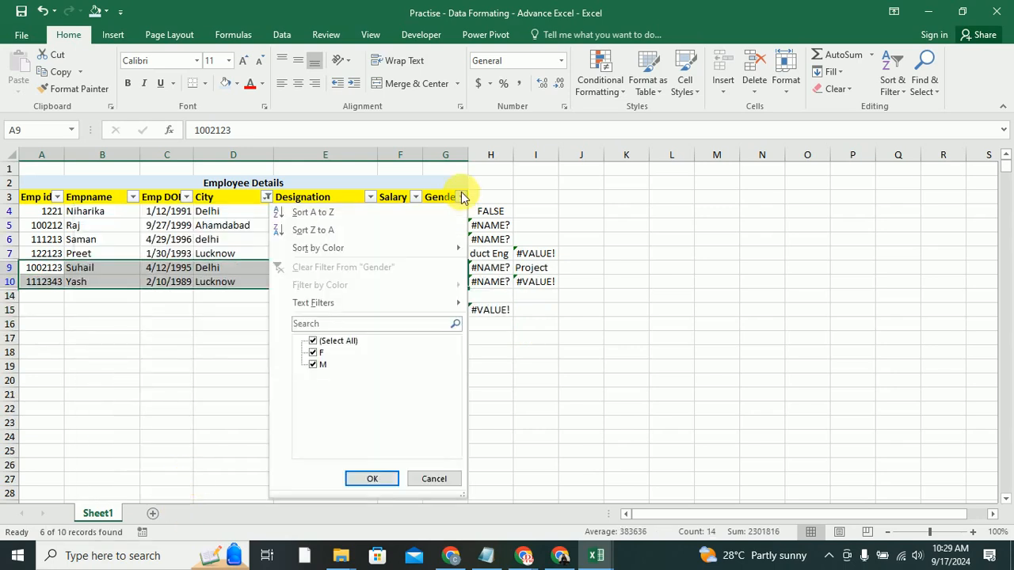
{"action": "left_click", "coordinate": [320, 366]}
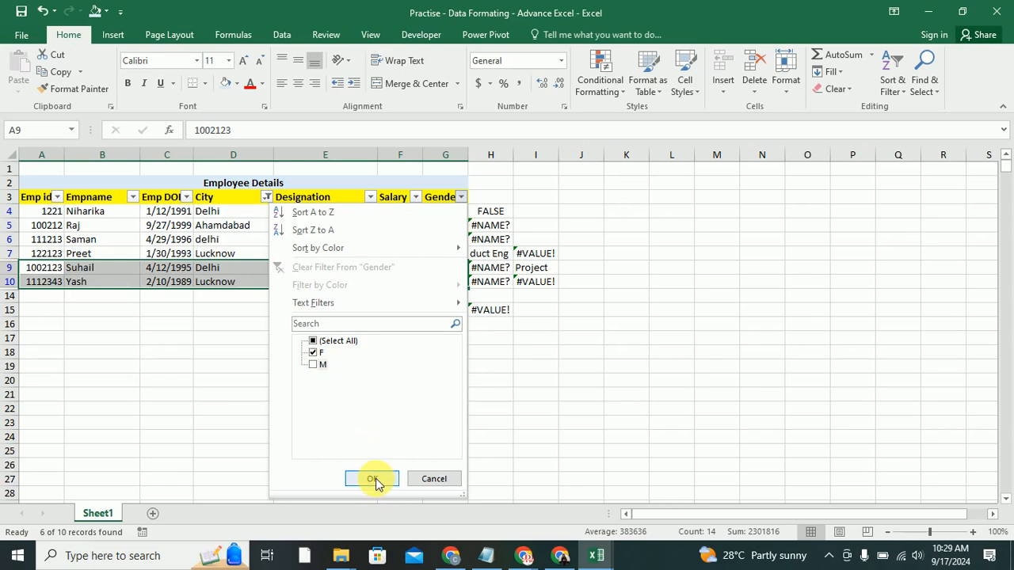
{"action": "left_click", "coordinate": [373, 479]}
{"action": "left_click", "coordinate": [313, 409]}
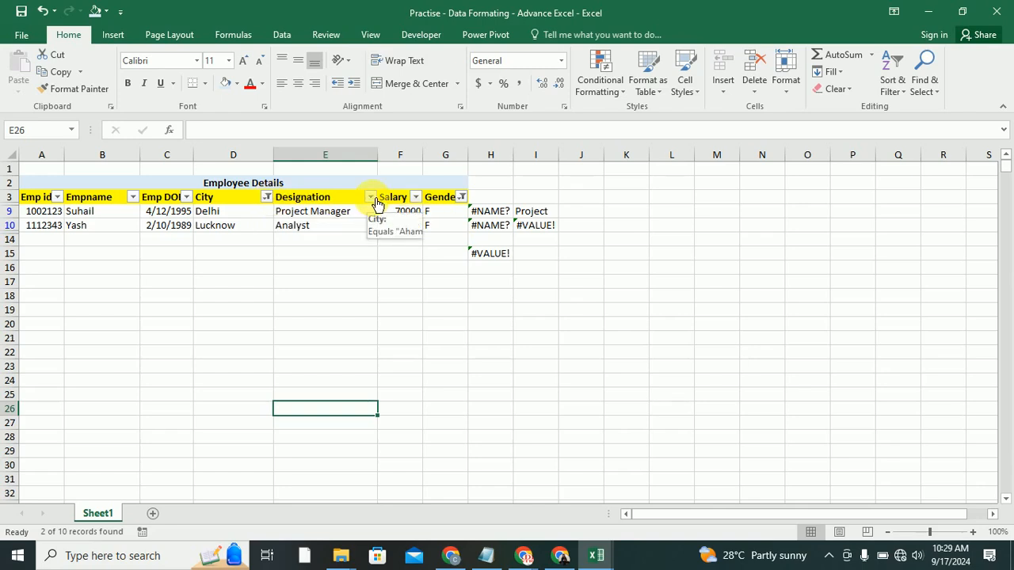
Step: Clear the filter from the Gender column and from the City column
{"action": "left_click", "coordinate": [462, 198]}
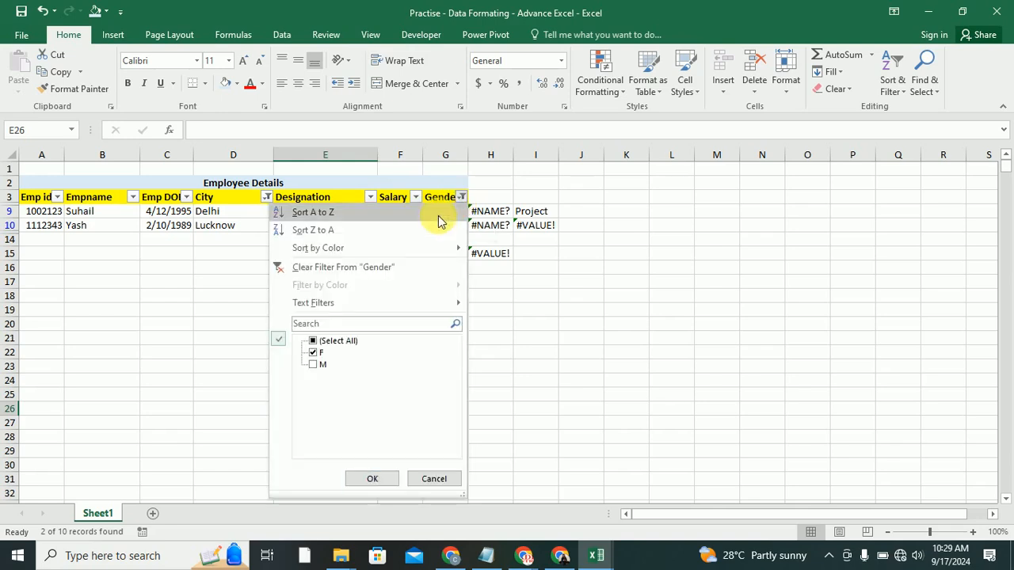
{"action": "left_click", "coordinate": [365, 271]}
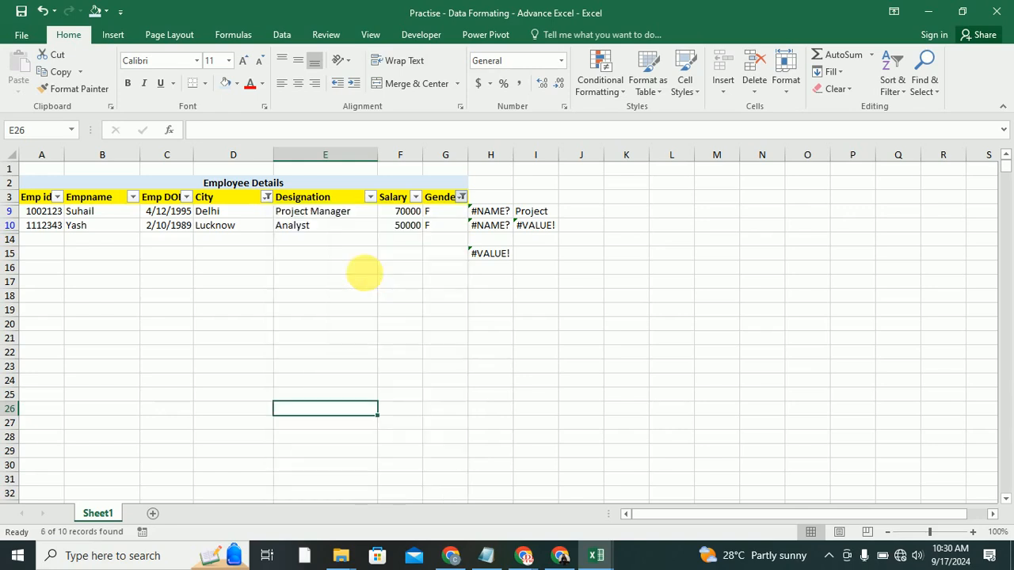
{"action": "left_click", "coordinate": [268, 197]}
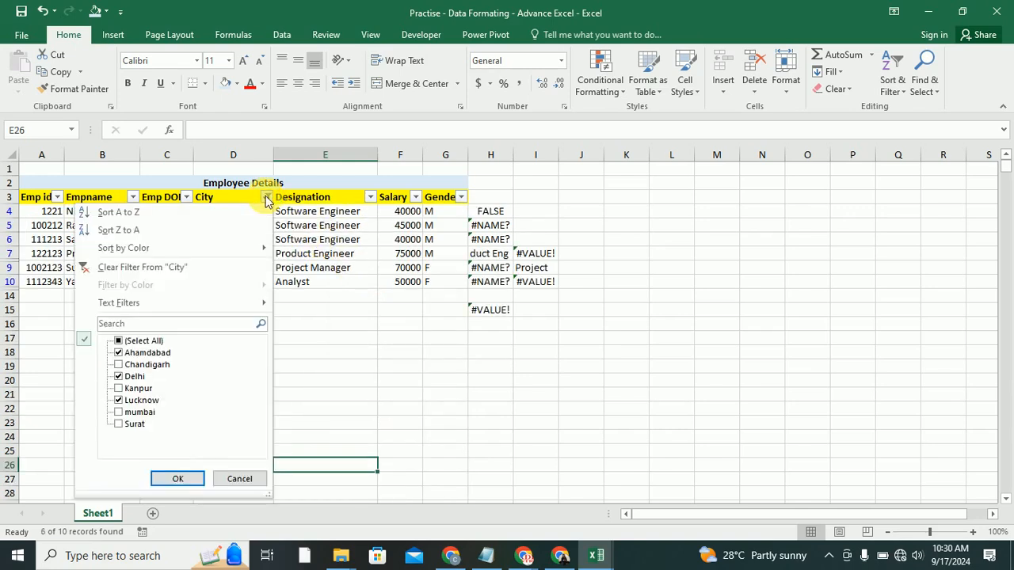
{"action": "left_click", "coordinate": [141, 267]}
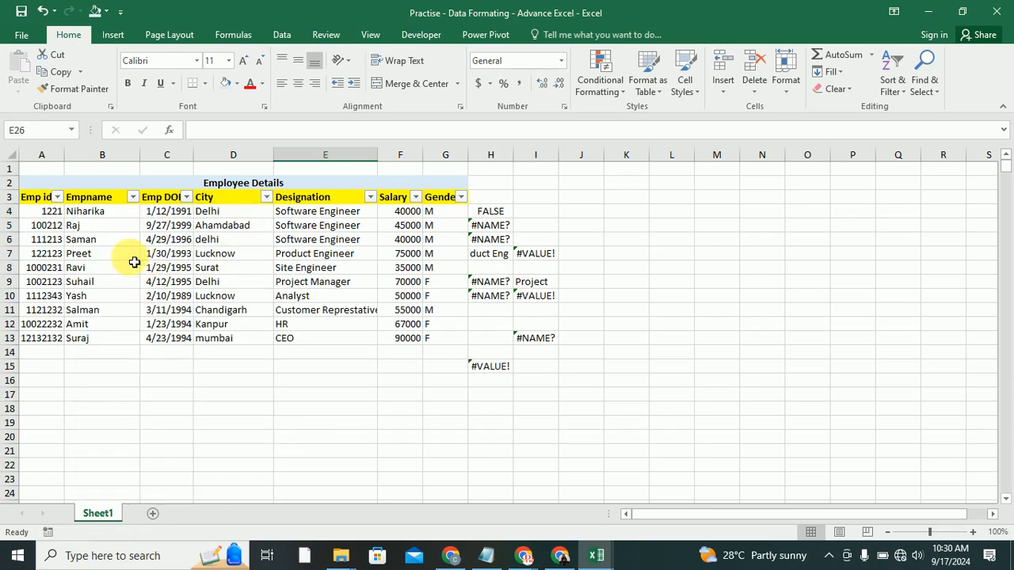
{"action": "left_click_drag", "start_coordinate": [36, 198], "coordinate": [452, 339]}
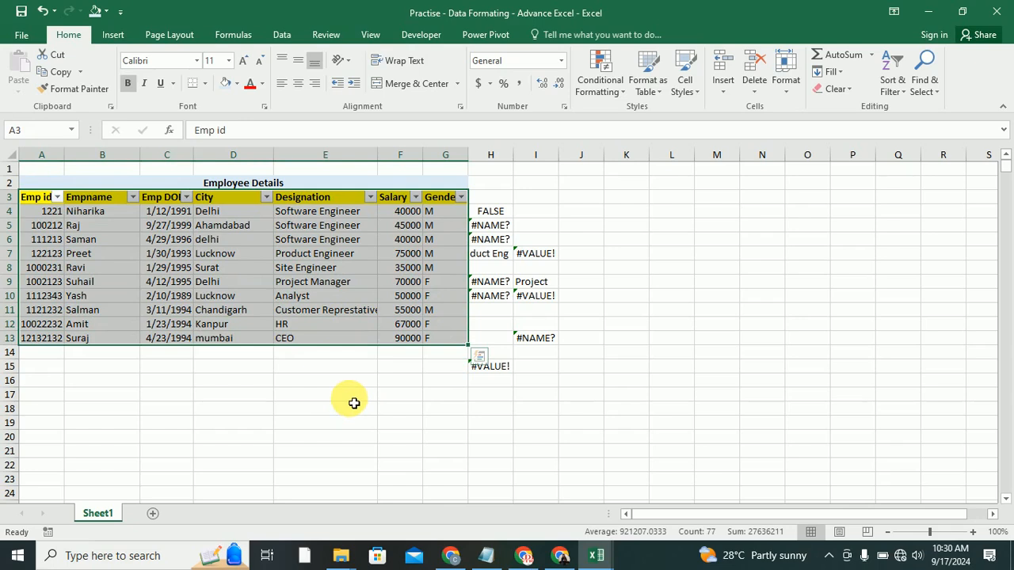
{"action": "left_click", "coordinate": [304, 413]}
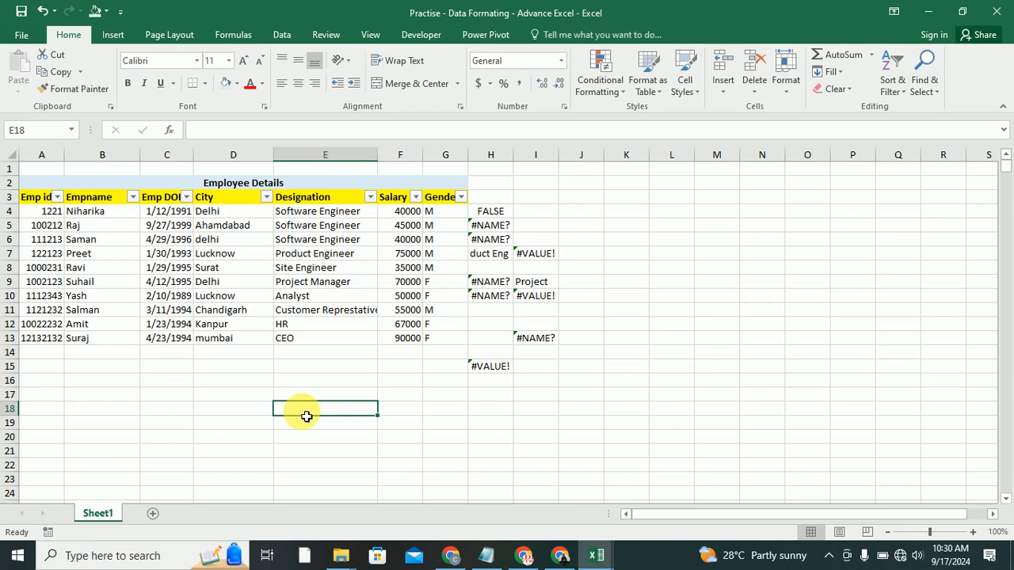
{"action": "left_click", "coordinate": [518, 559]}
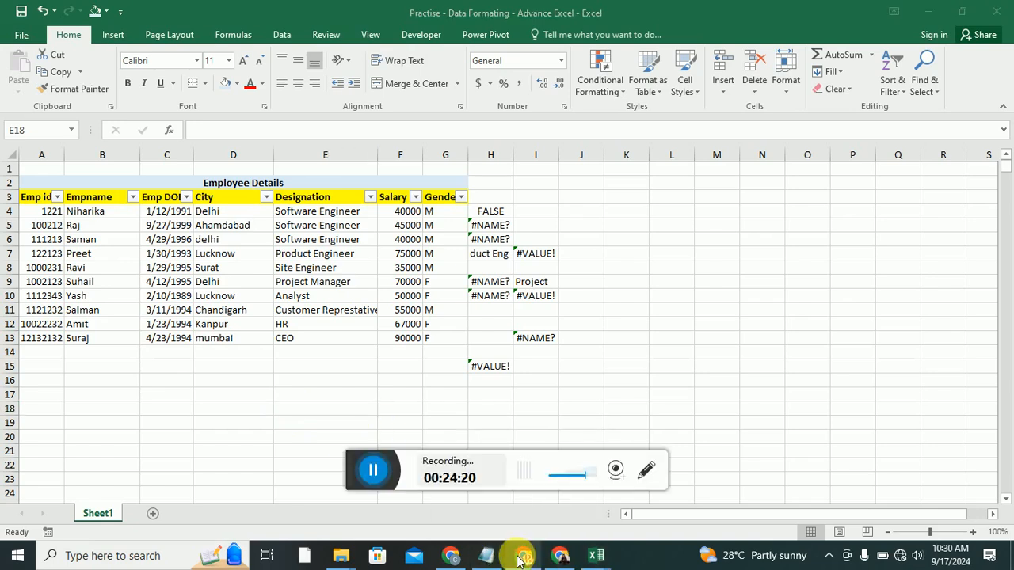